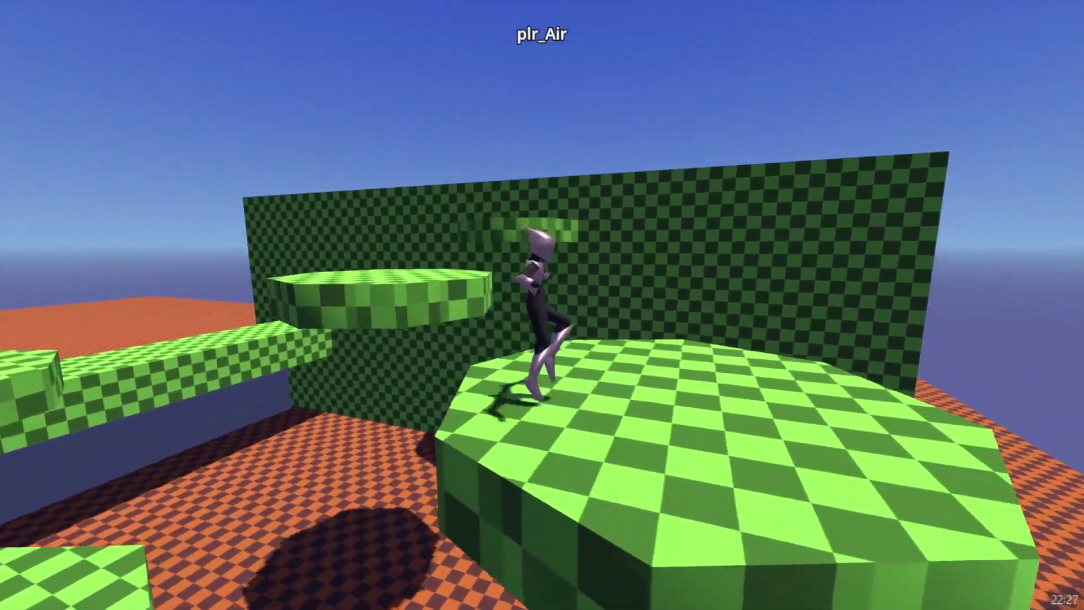
Playtest the character's jumps and walking across the green checkered platforms.
key(ctrl)
key(space)
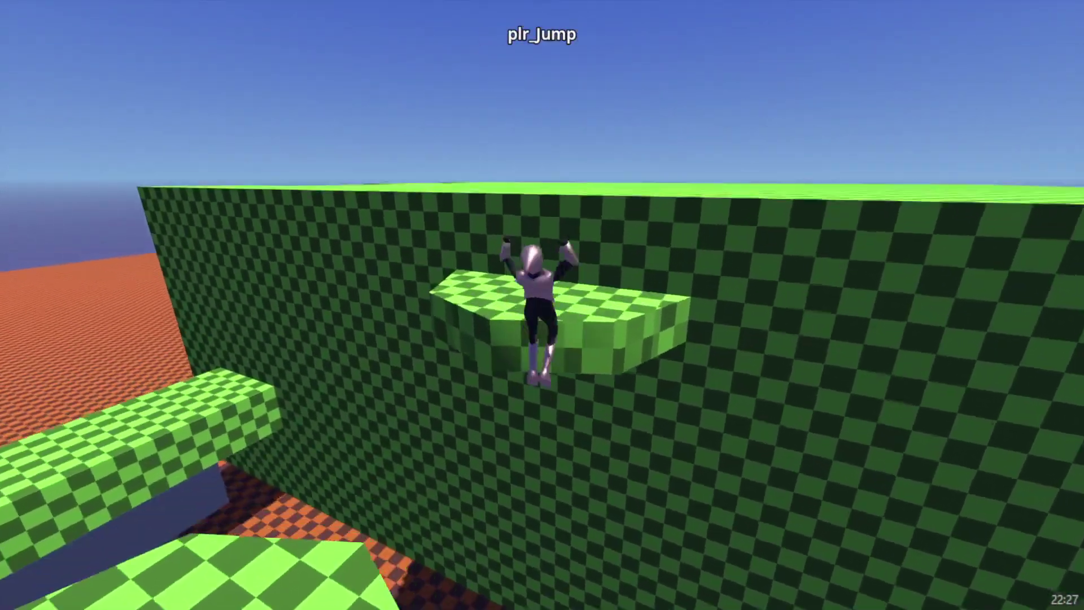
key(a)
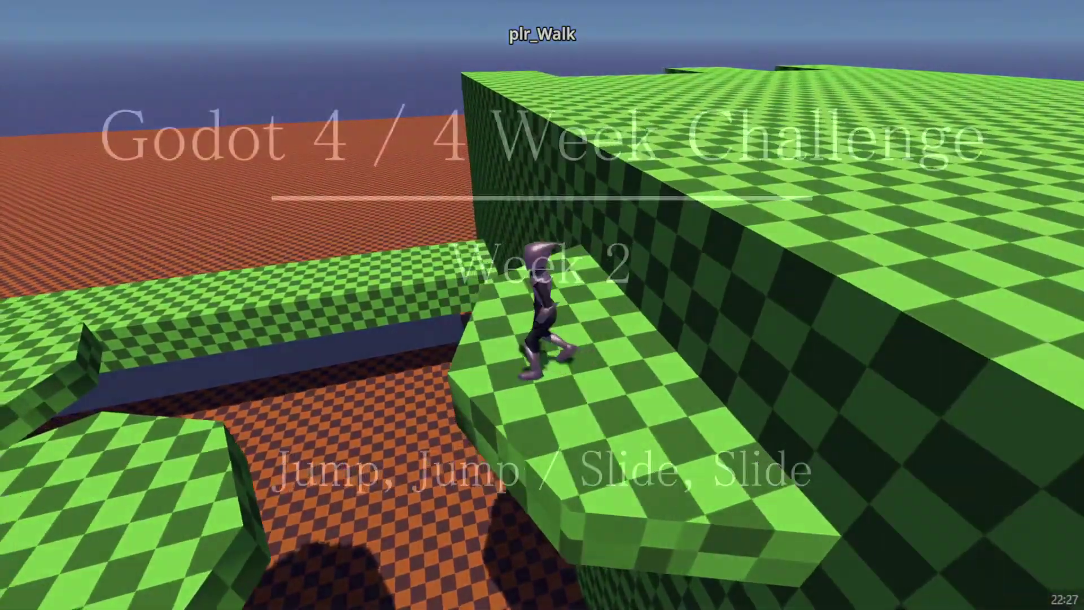
key(space)
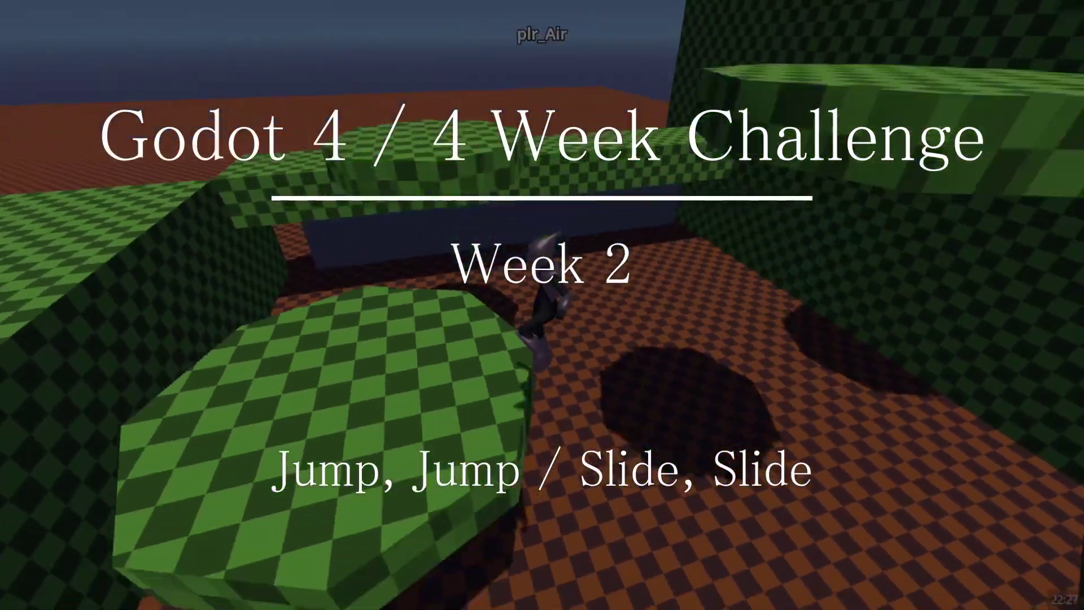
key(w)
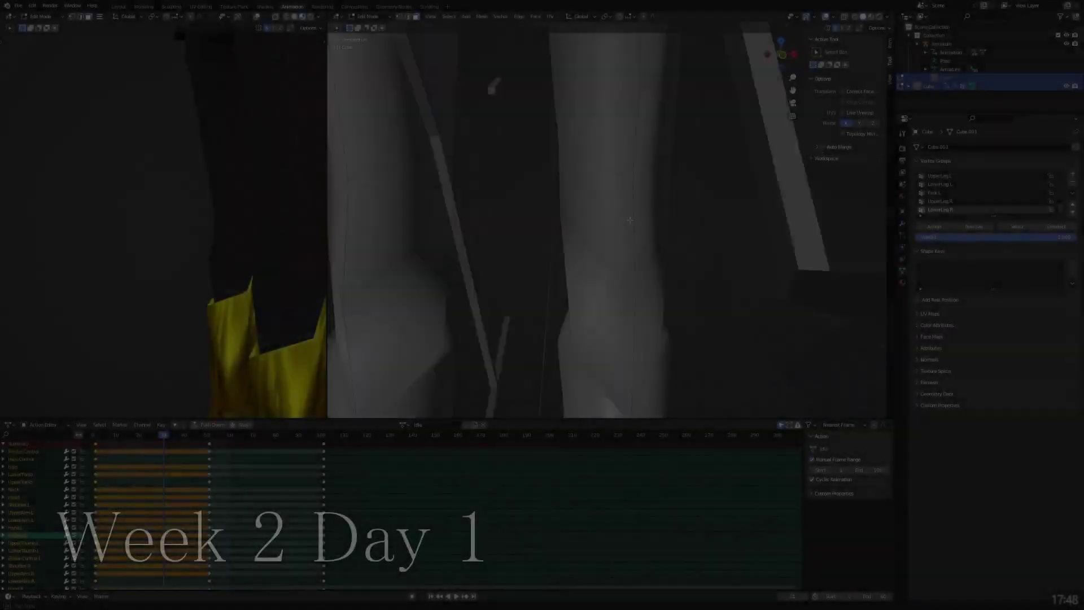
Switch the character mesh from editing to Weight Paint mode and set the viewport shading to Wireframe.
middle_drag(630, 220, 655, 220)
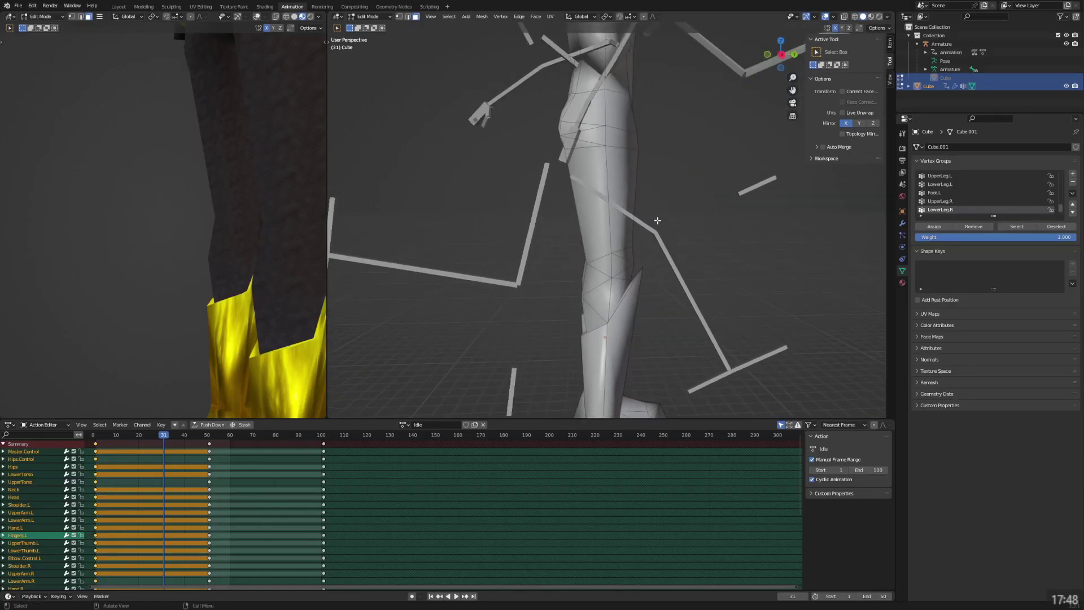
scroll(656, 220, up, 1)
key(Tab)
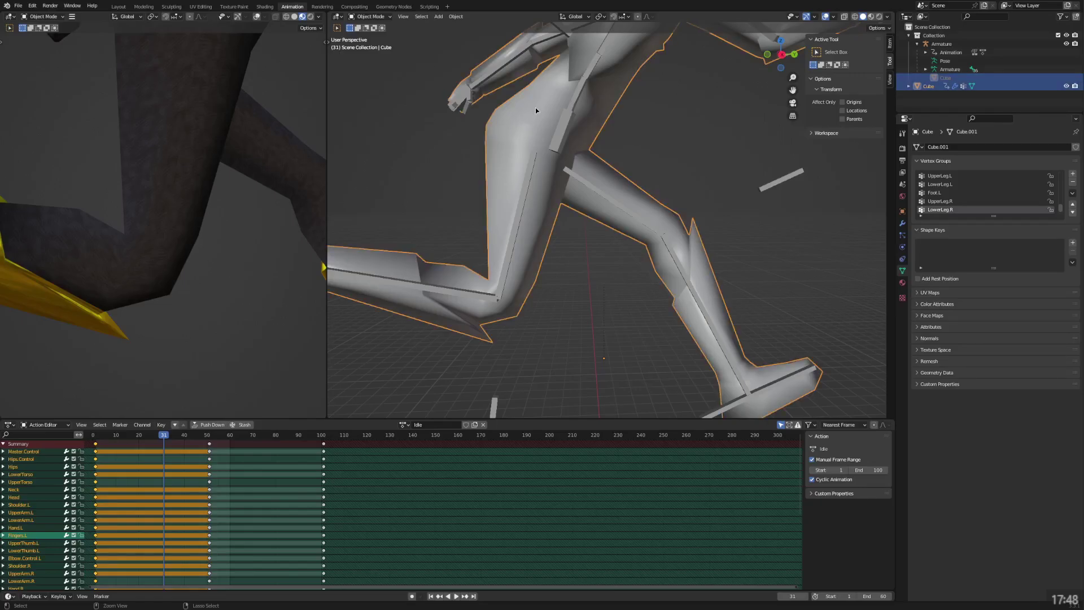
key(ctrl+Tab)
middle_drag(536, 107, 559, 164)
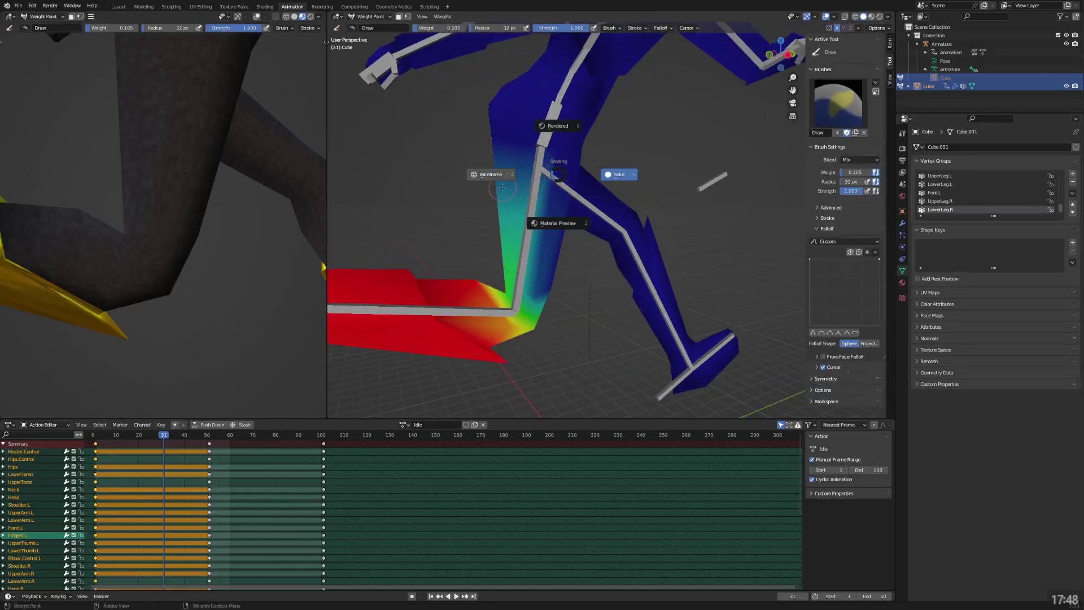
click(500, 183)
Paint the LowerLeg.R vertex group weight at the back of the bent knee.
scroll(566, 266, up, 3)
mouse_move(566, 265)
middle_down()
mouse_move(553, 250)
mouse_move(662, 289)
mouse_move(563, 240)
mouse_move(562, 273)
middle_up()
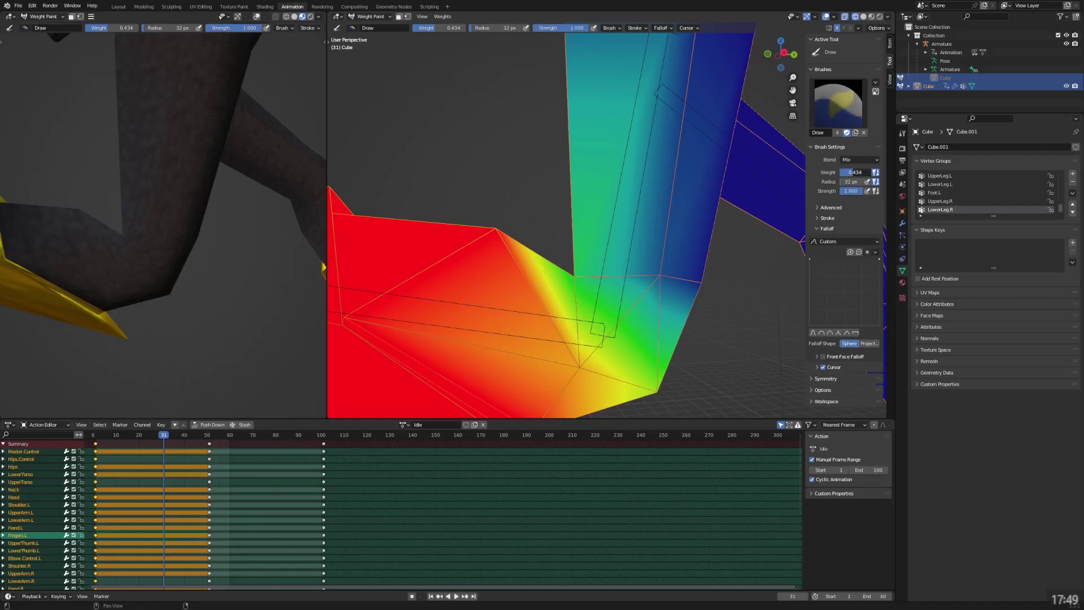
click(572, 281)
scroll(573, 283, down, 9)
middle_drag(586, 300, 560, 308)
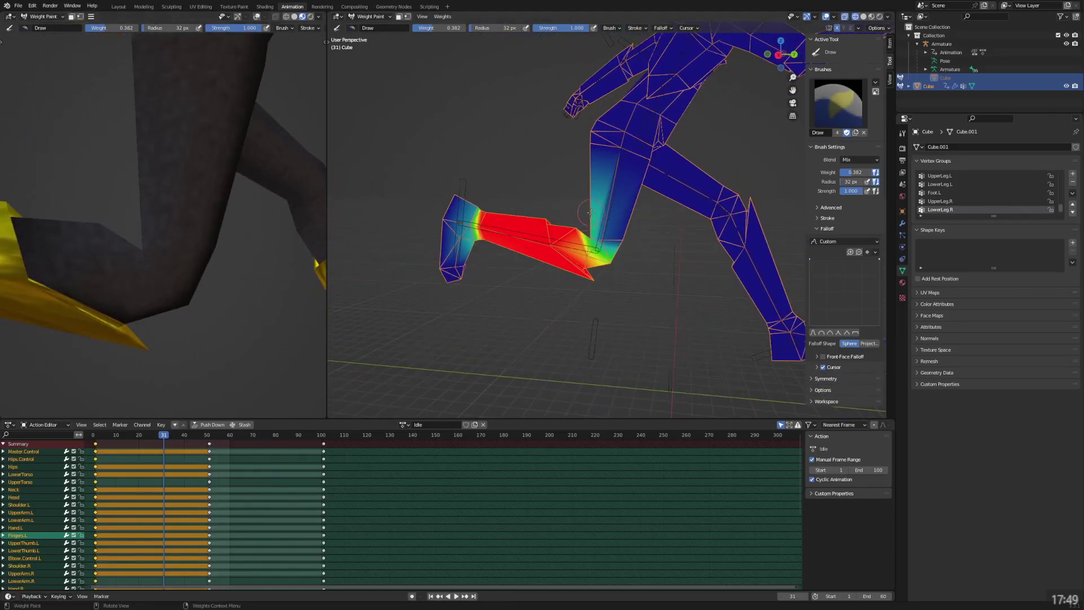
scroll(591, 212, up, 5)
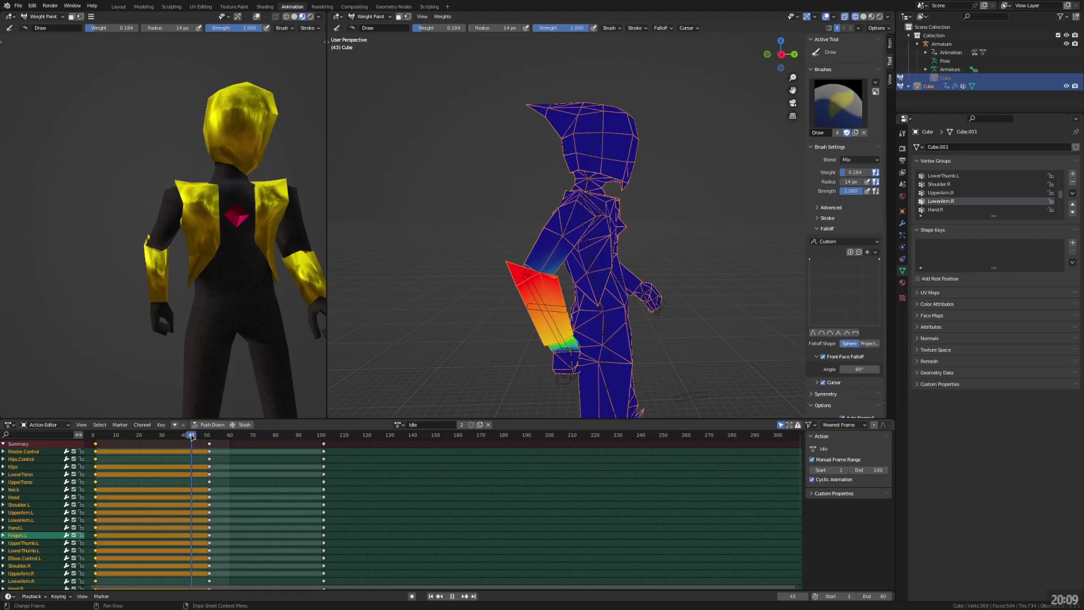
Scrub and play back the Idle action to check how the right lower arm deforms.
drag(192, 438, 239, 485)
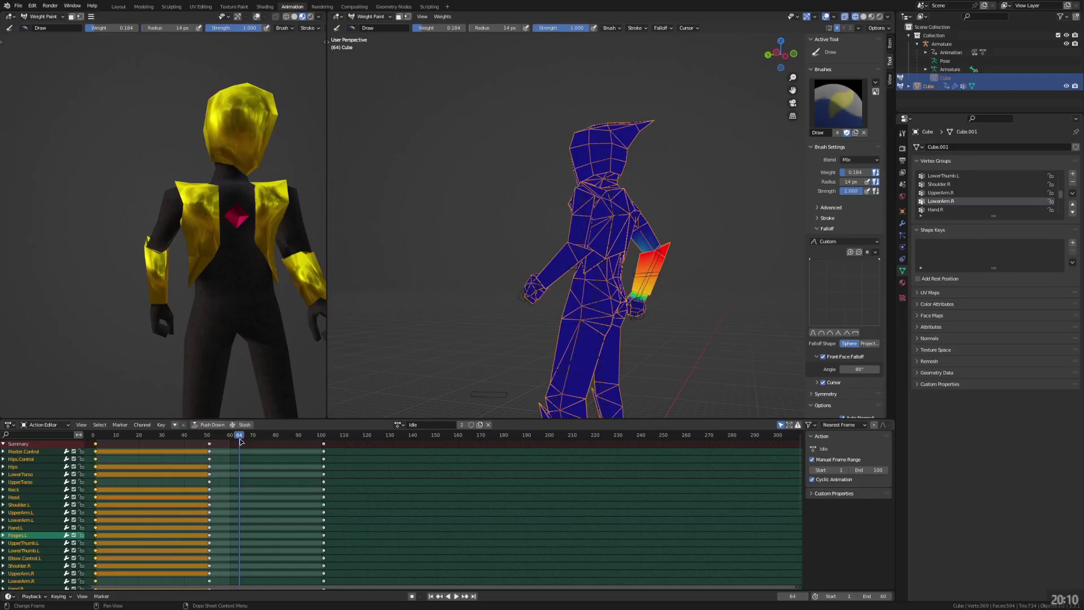
key(space)
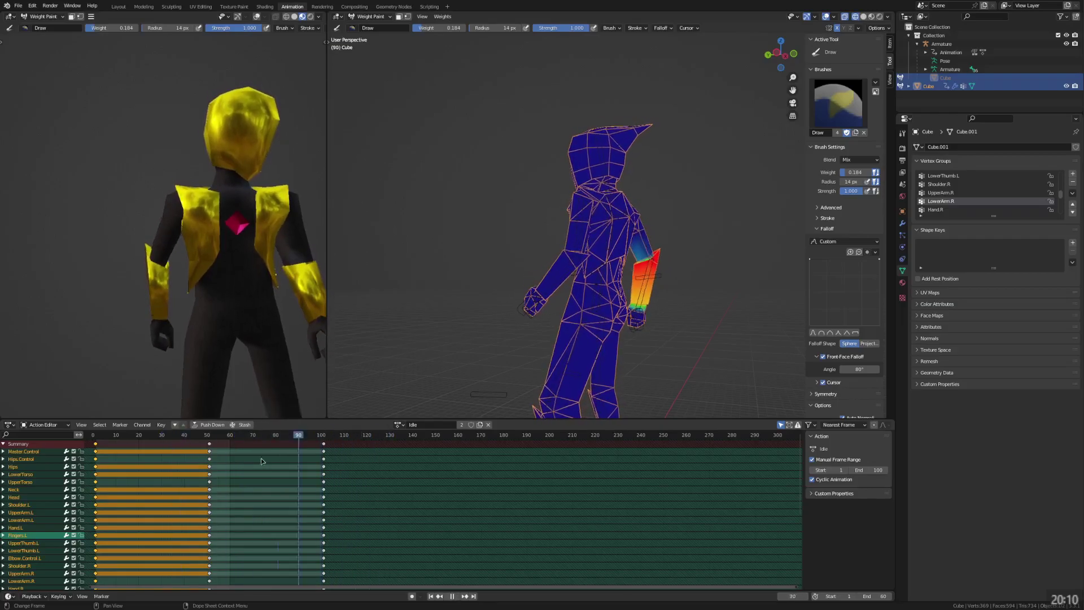
drag(261, 461, 210, 468)
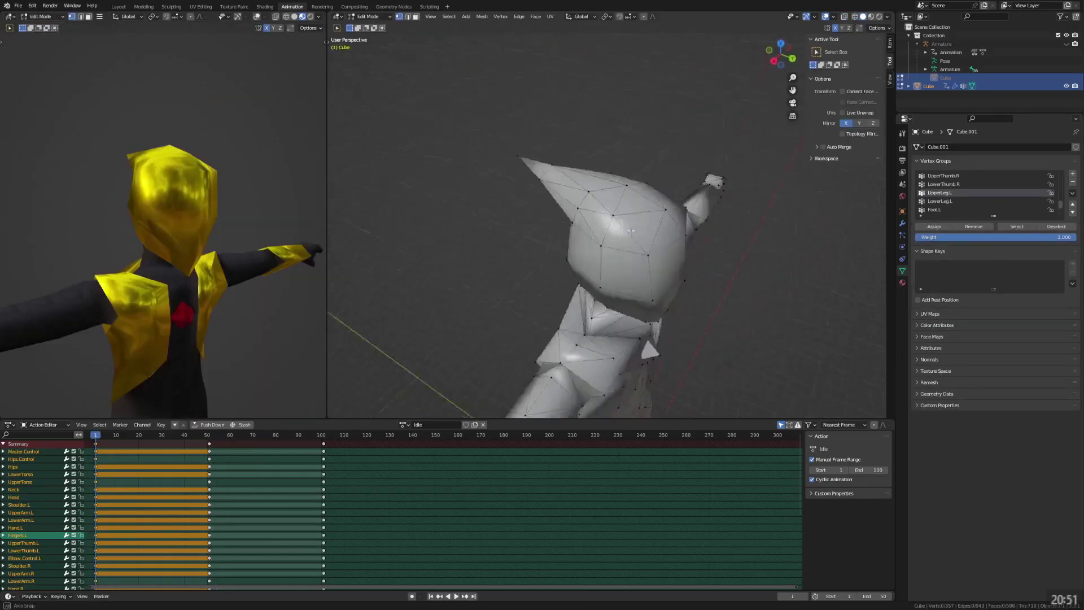
Move the outer vertex on the side of the character's head about 0.049 m along the global X axis.
middle_drag(564, 237, 586, 181)
scroll(577, 234, up, 3)
click(610, 192)
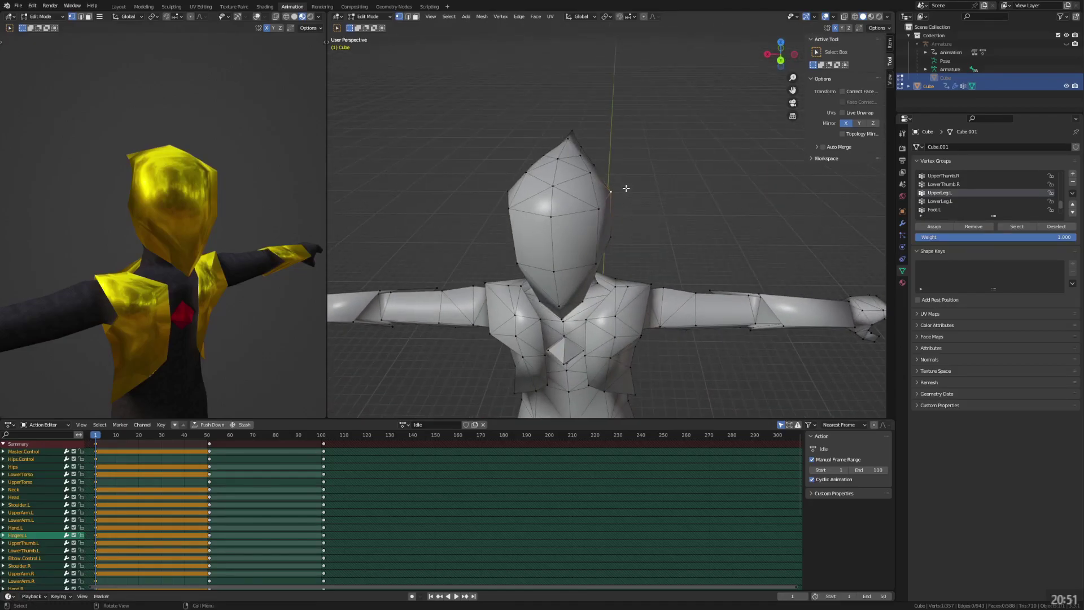
key(g)
key(x)
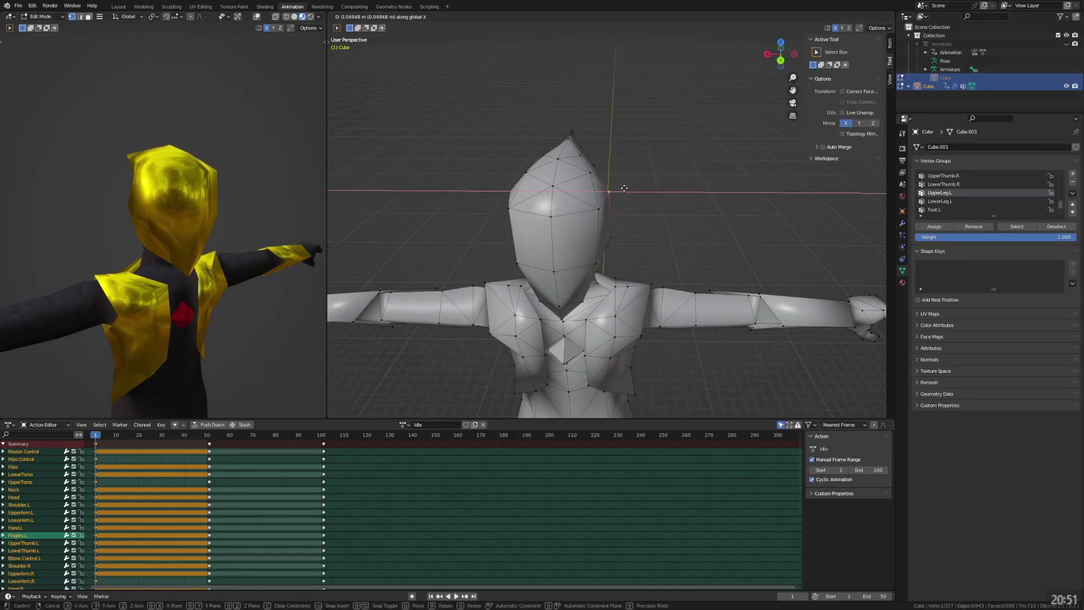
click(624, 188)
Examine the head's shape from above and from the sides in both the textured and solid views.
middle_drag(192, 192, 167, 268)
middle_drag(540, 215, 550, 289)
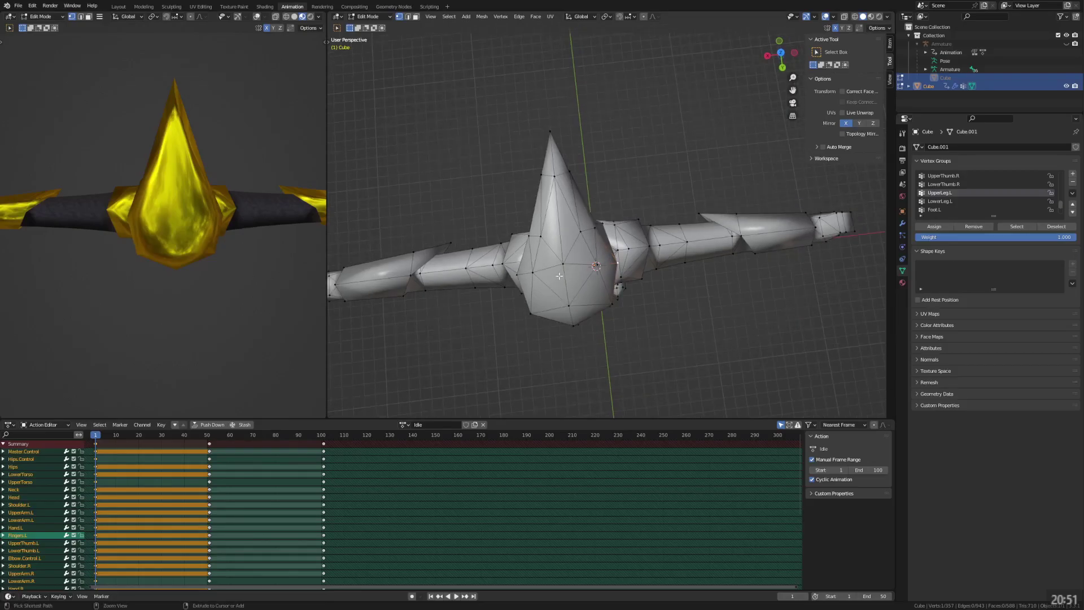
middle_drag(246, 232, 238, 147)
middle_drag(567, 196, 575, 110)
click(672, 175)
middle_drag(672, 175, 595, 218)
middle_drag(178, 228, 227, 217)
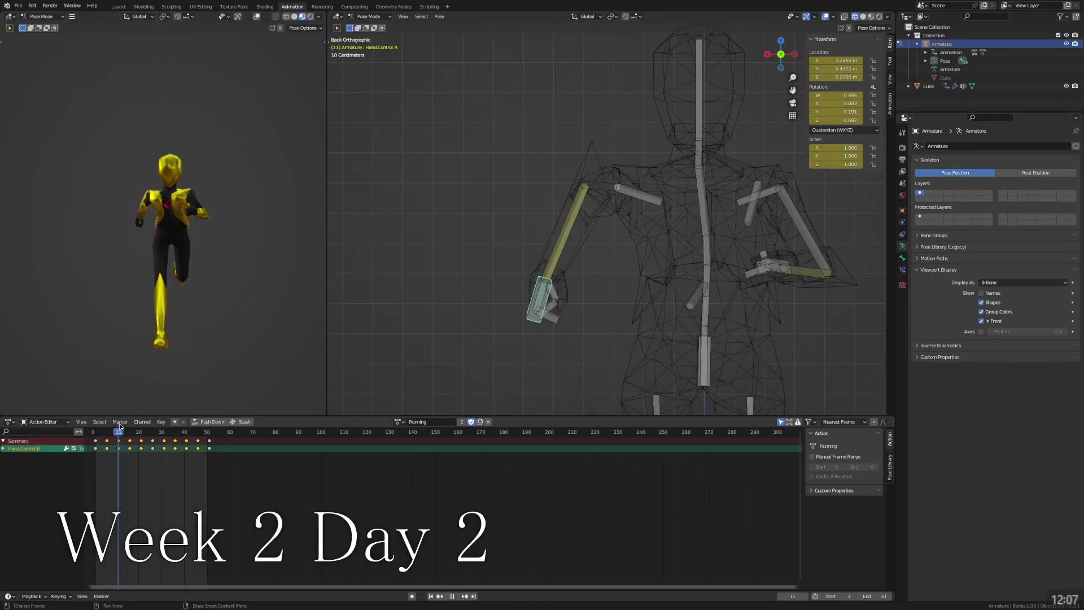
At frame 1 of the Running action, rotate and slightly move the Hand.Control.R bone and keyframe its pose.
drag(119, 425, 98, 422)
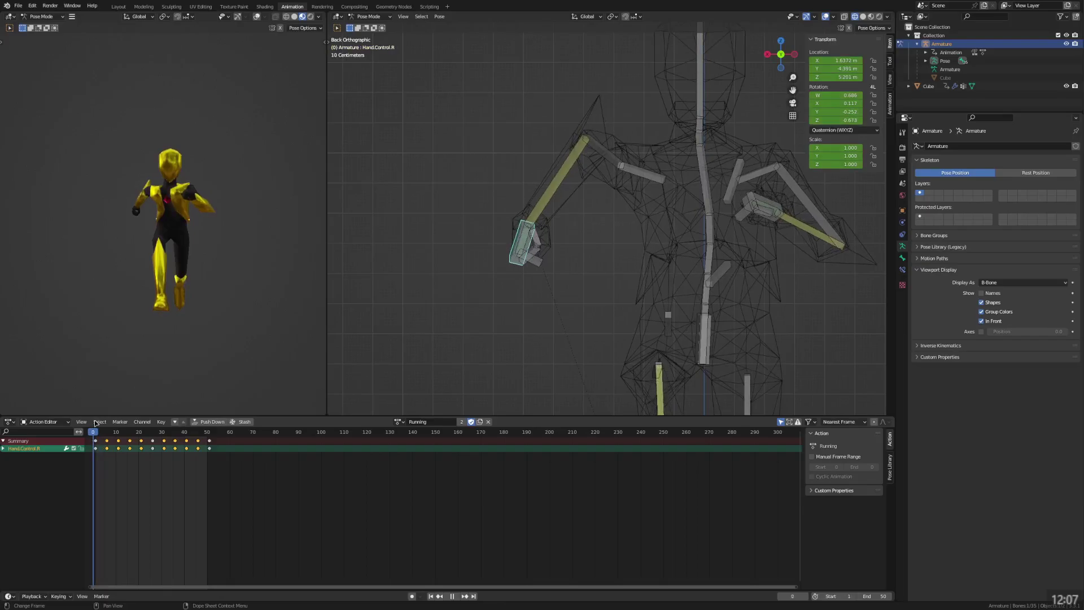
key(r)
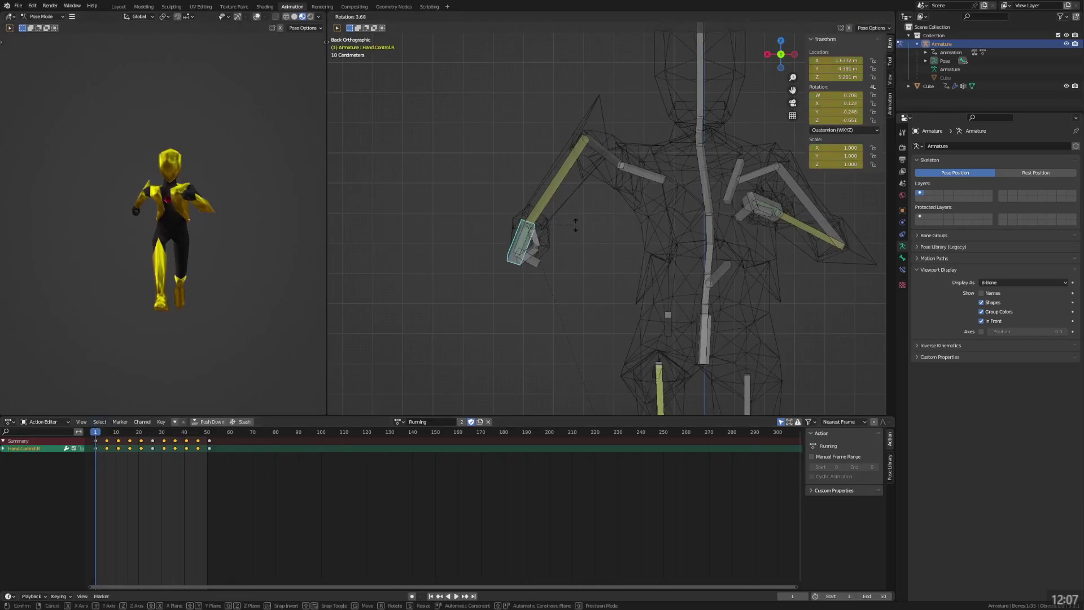
click(575, 228)
key(g)
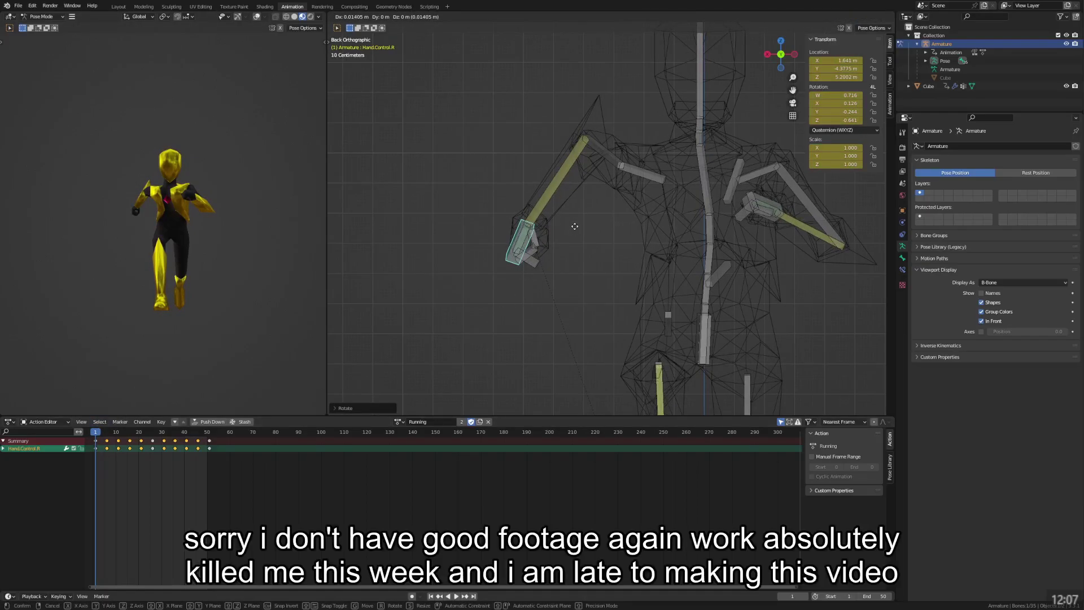
click(574, 226)
key(i)
click(414, 341)
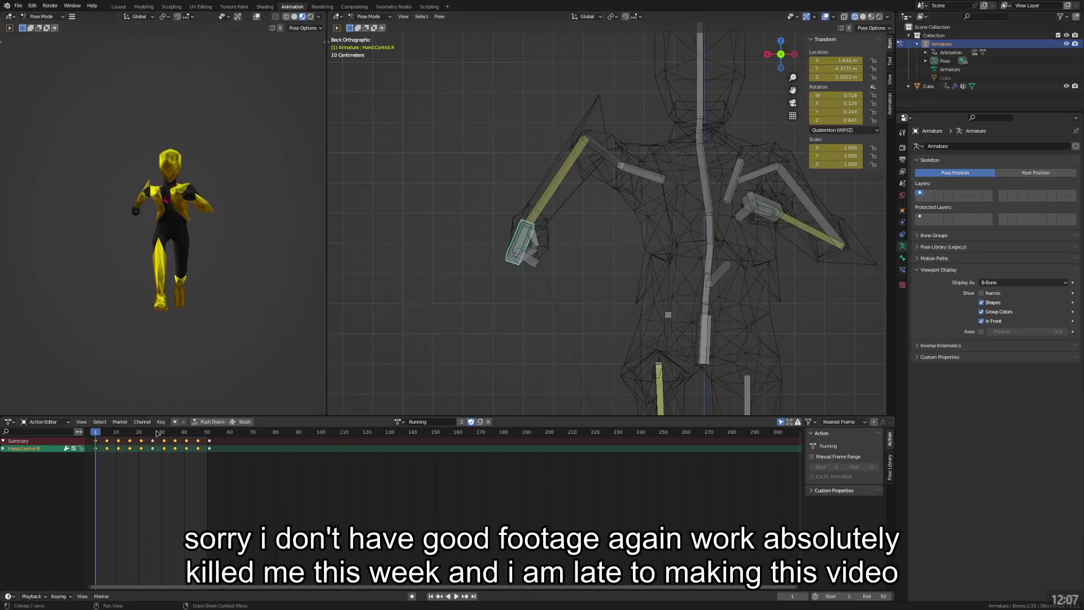
drag(97, 433, 114, 434)
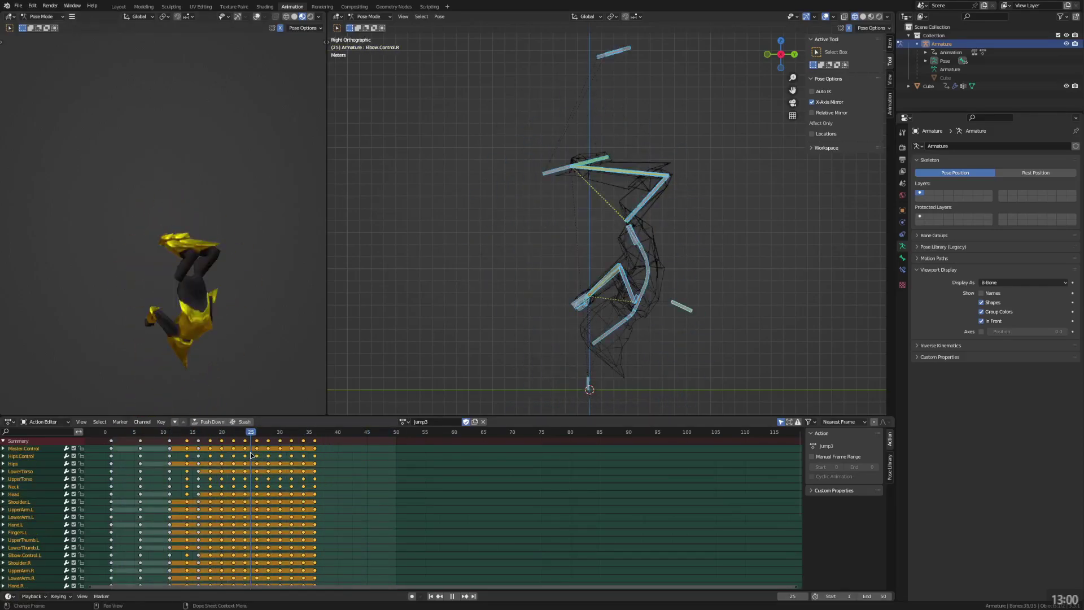
At frame 25 of the Jump3 action, select only the control bone above the flipped character's feet and move it.
click(619, 77)
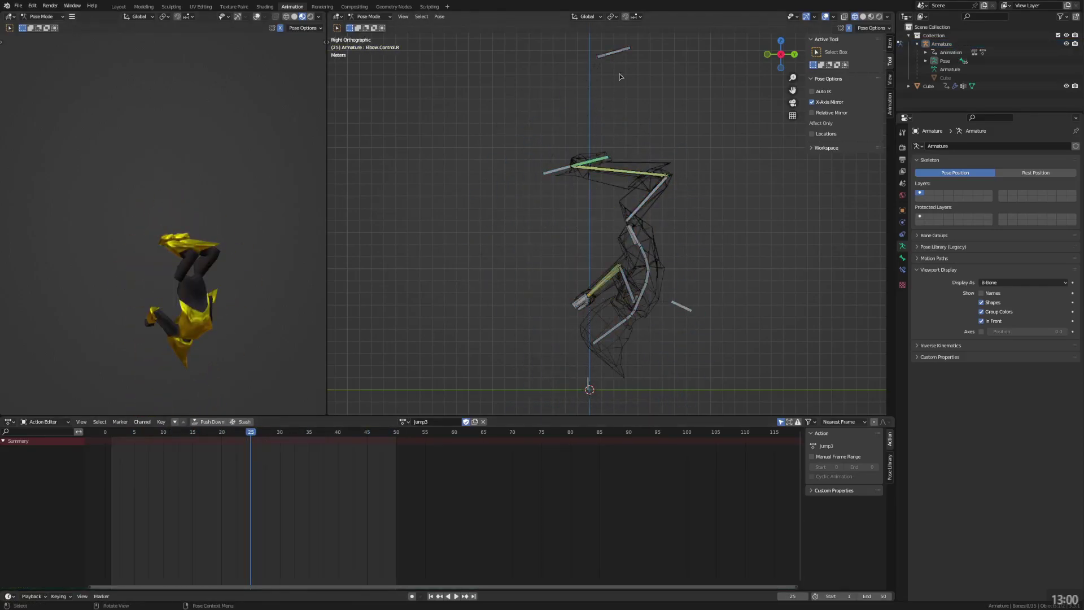
click(623, 52)
key(g)
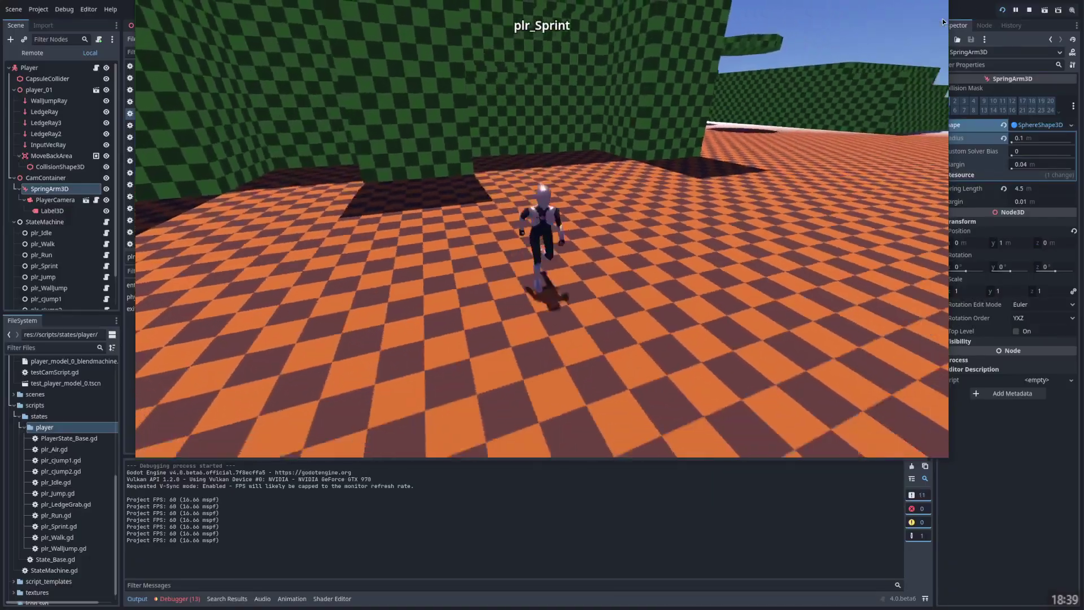
Switch to Godot and playtest repeated jumps while sprinting across the orange checkered floor.
key(space)
key(space)
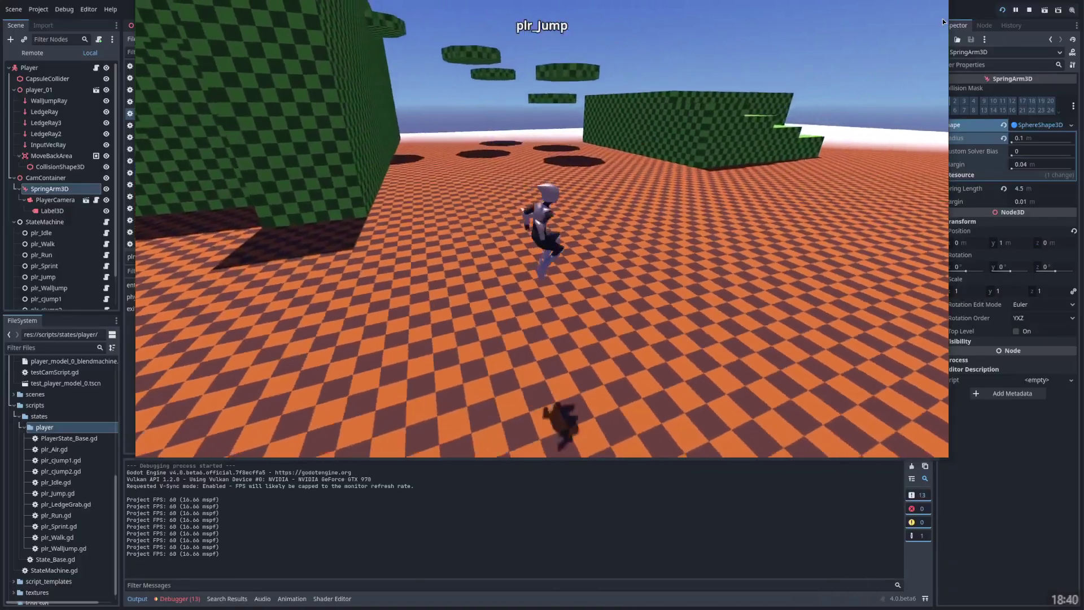
key(space)
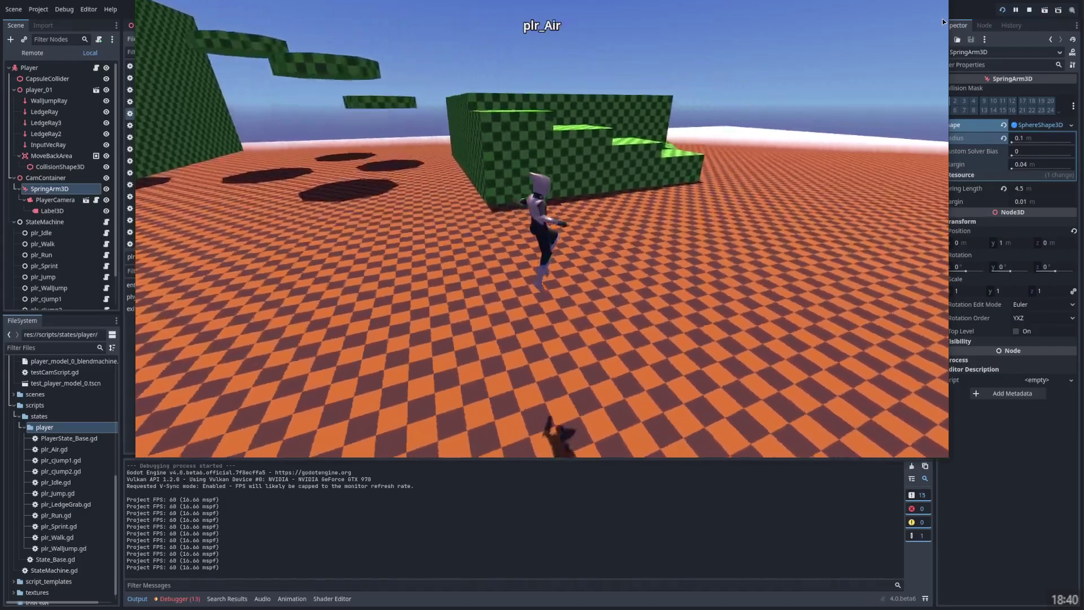
key(space)
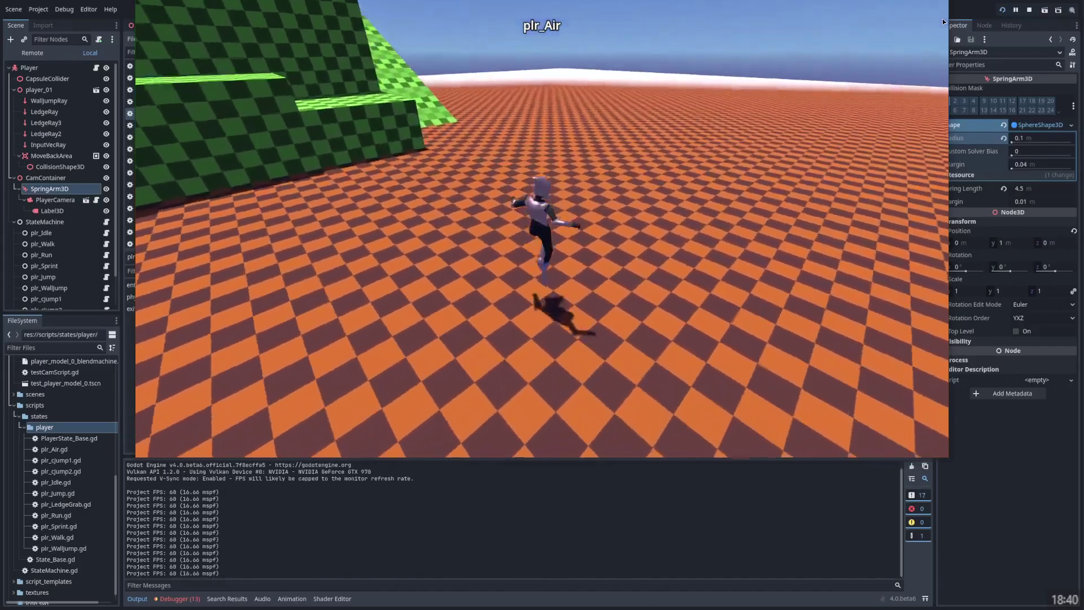
key(space)
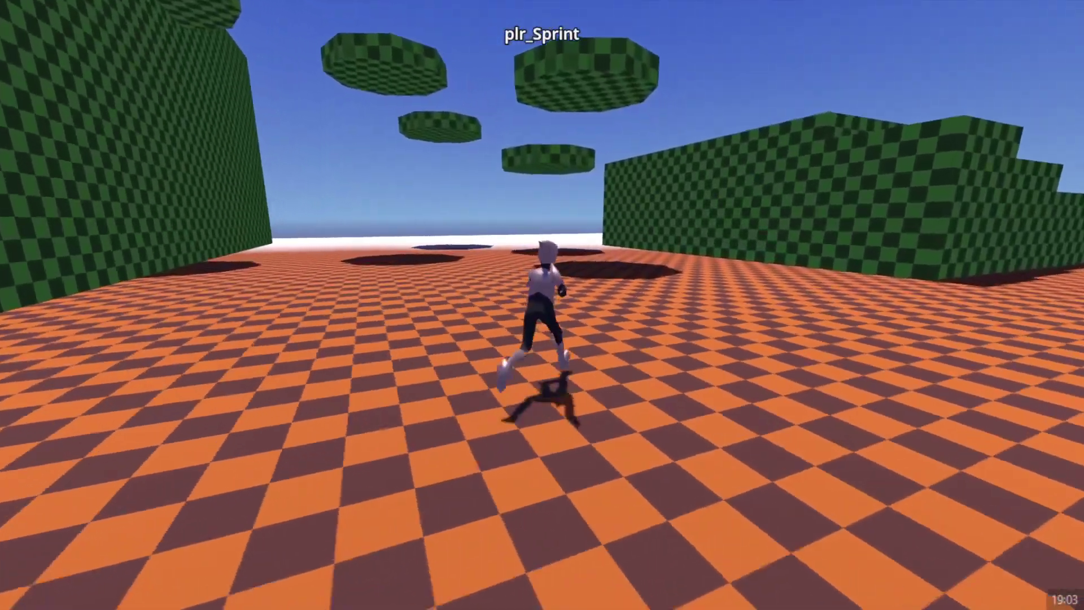
Playtest running jumps and wall jumps against the green checkered block, including changes of direction.
key(space)
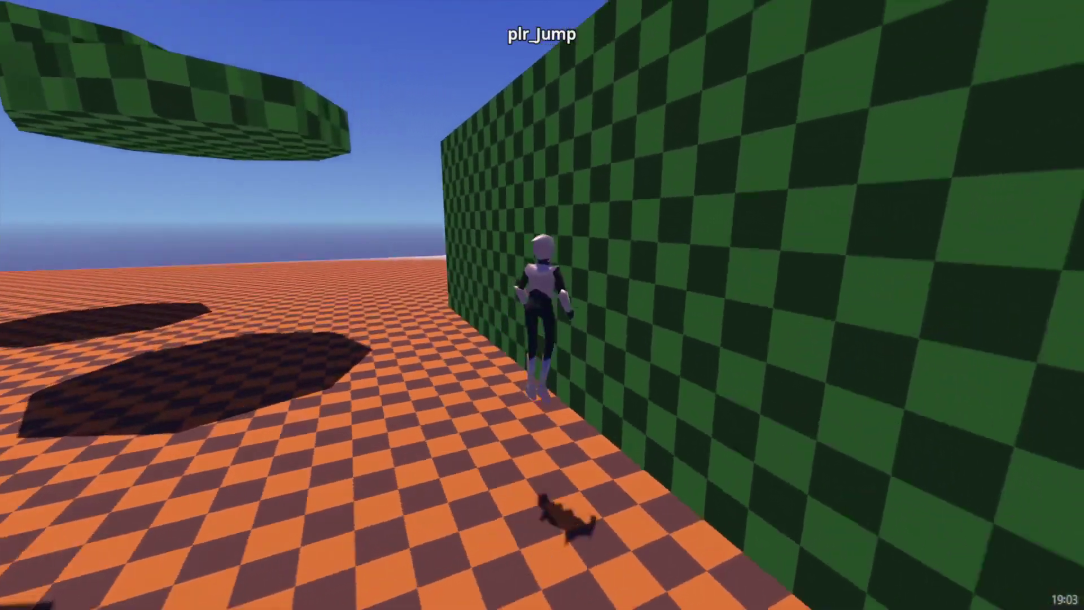
key(space)
key(s)
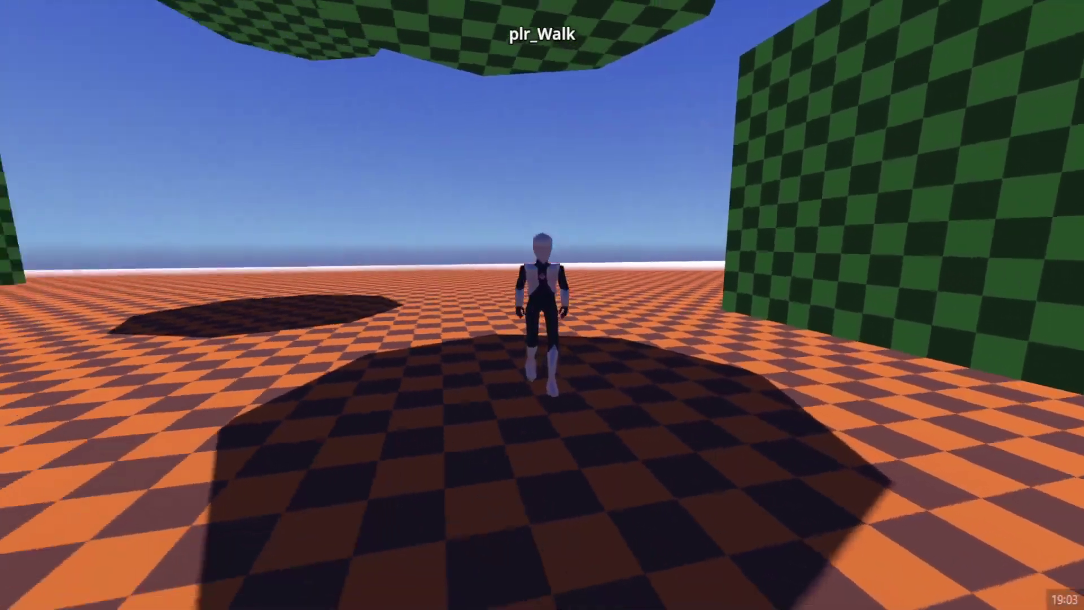
key(space)
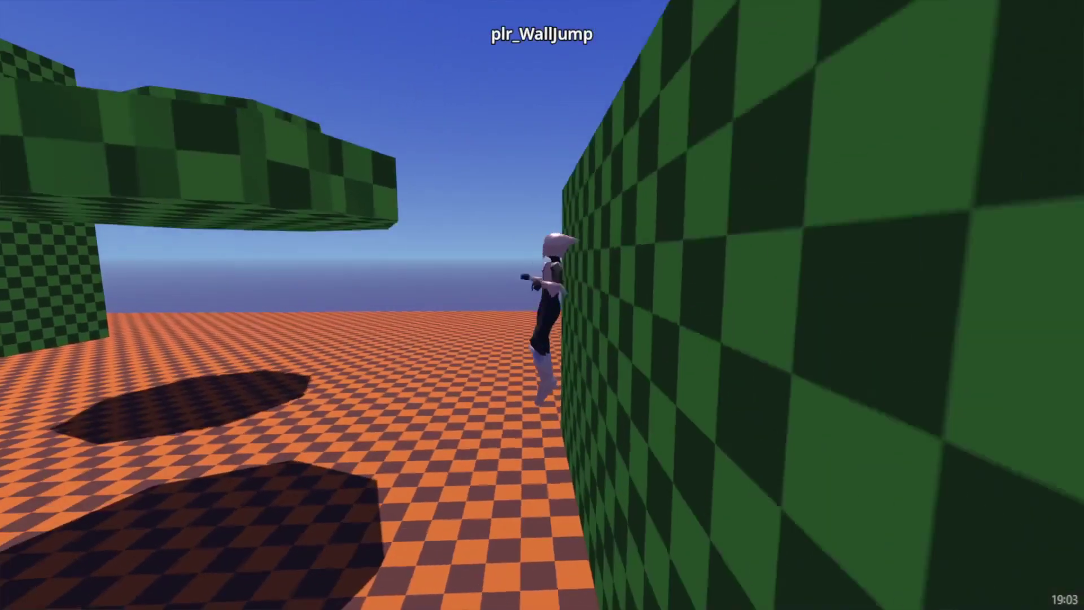
key(d)
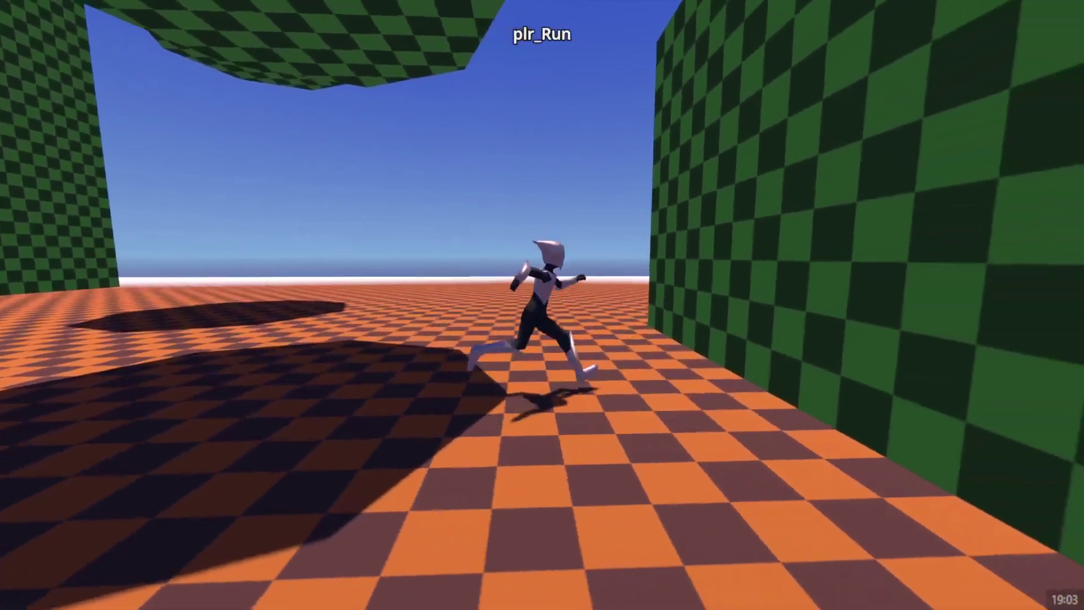
key(space)
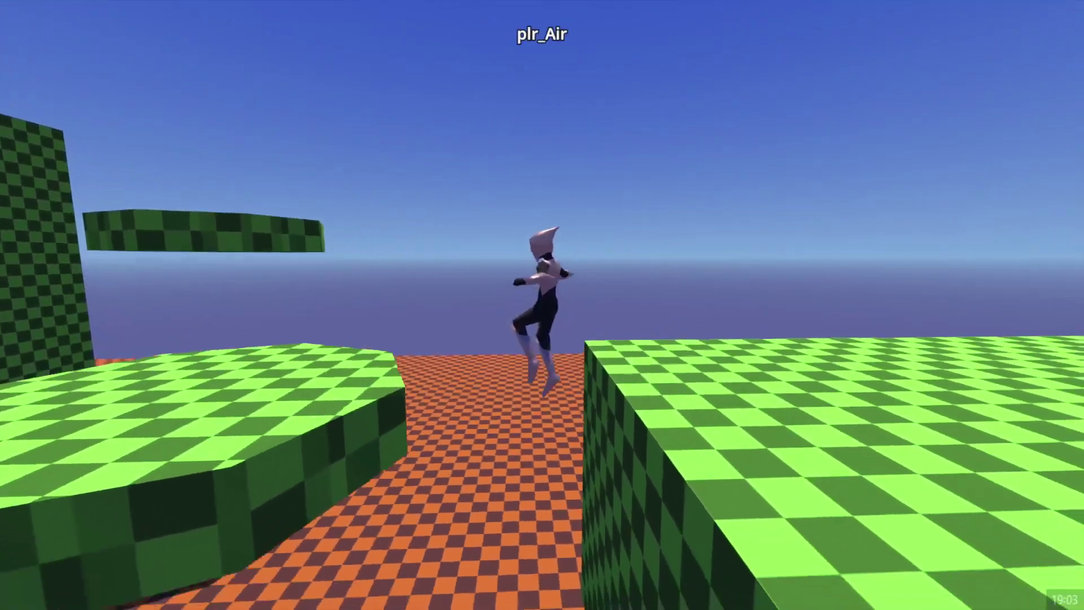
key(a)
key(d)
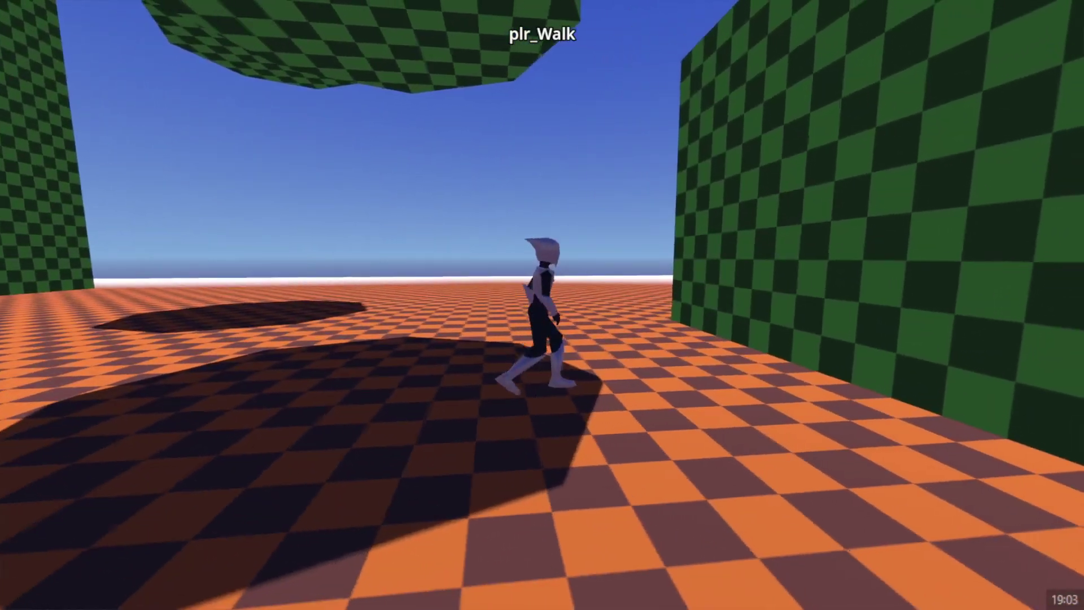
key(space)
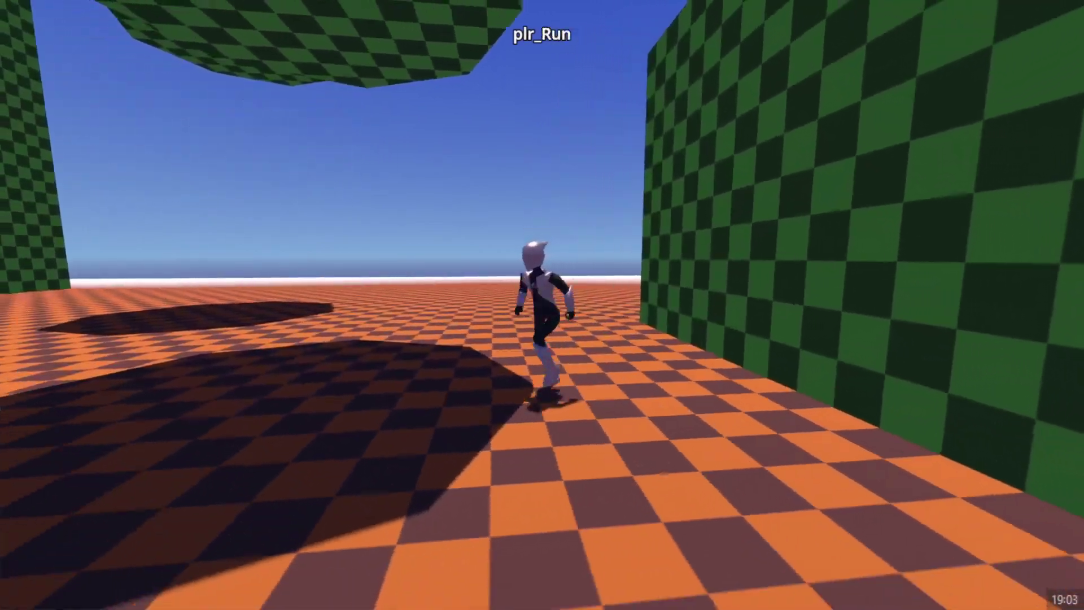
Playtest jumping onto the round green platform and switching between walking and running on the orange checkered floor.
key(space)
key(space)
key(space)
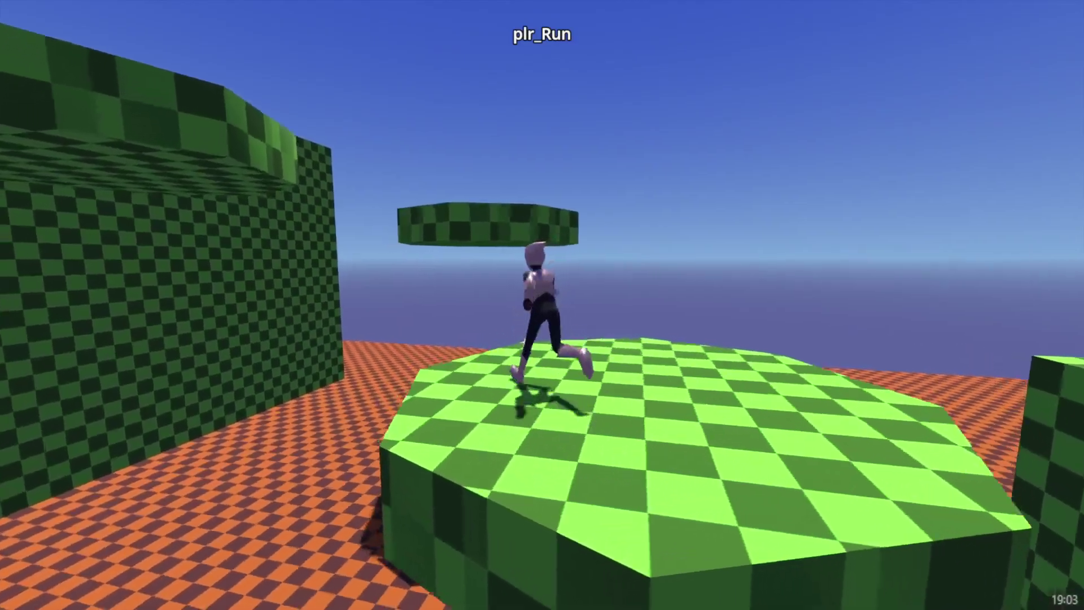
key(space)
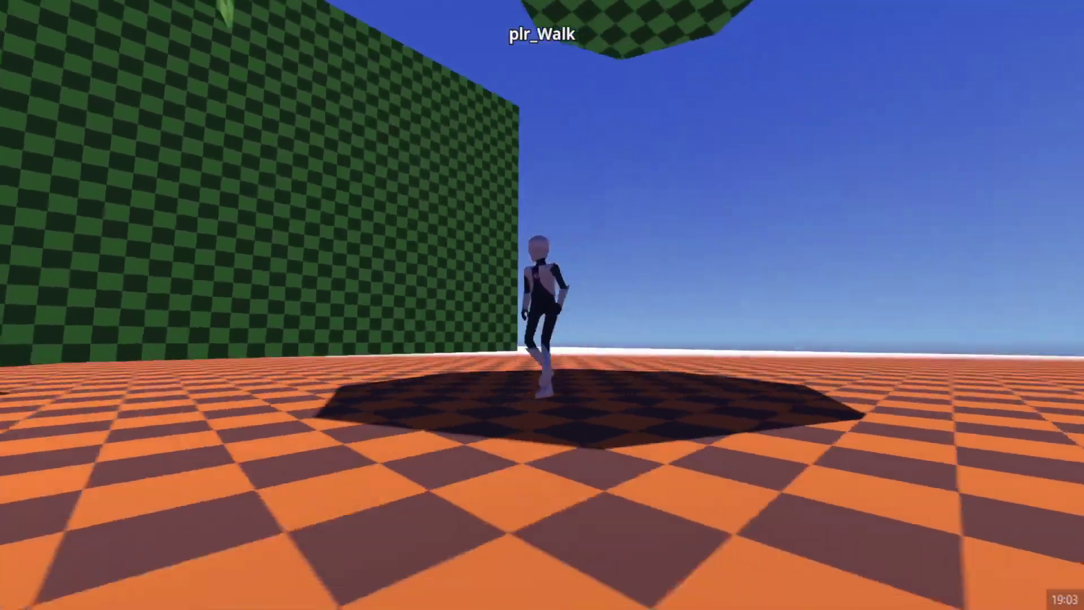
key(shift)
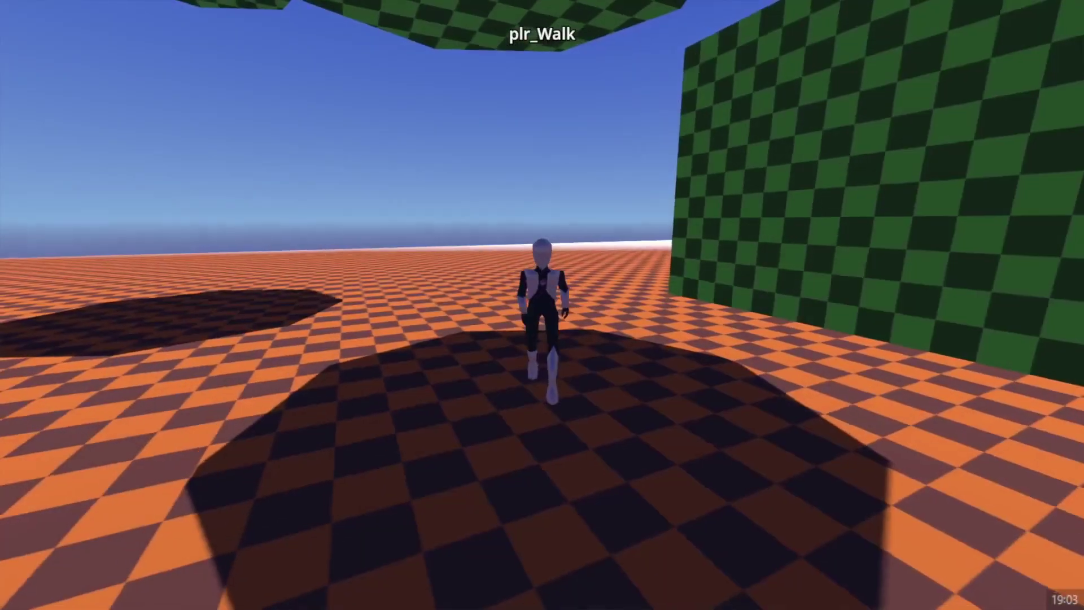
key(shift)
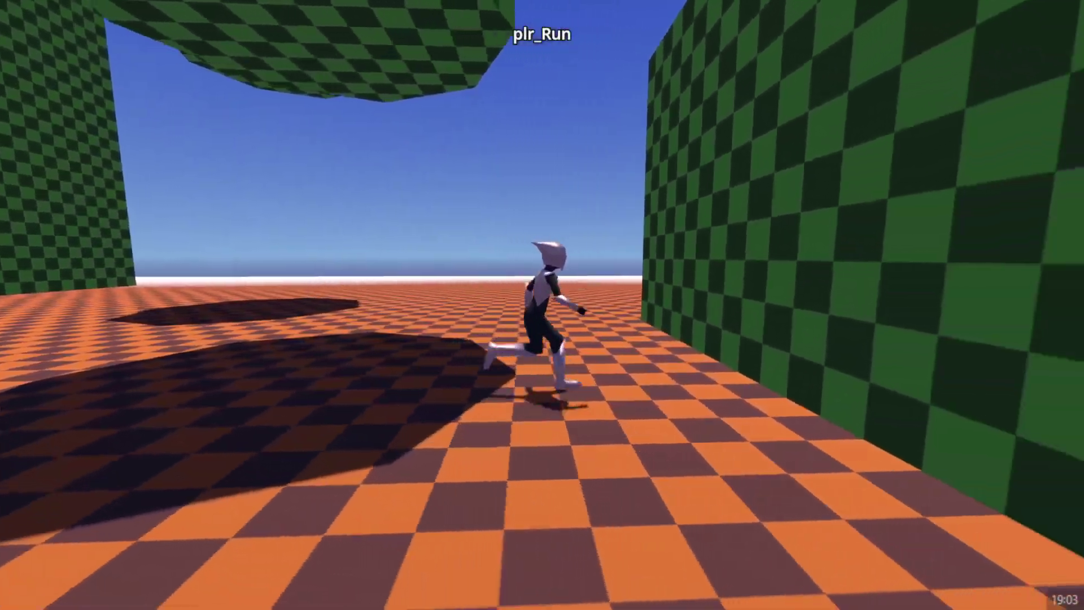
key(space)
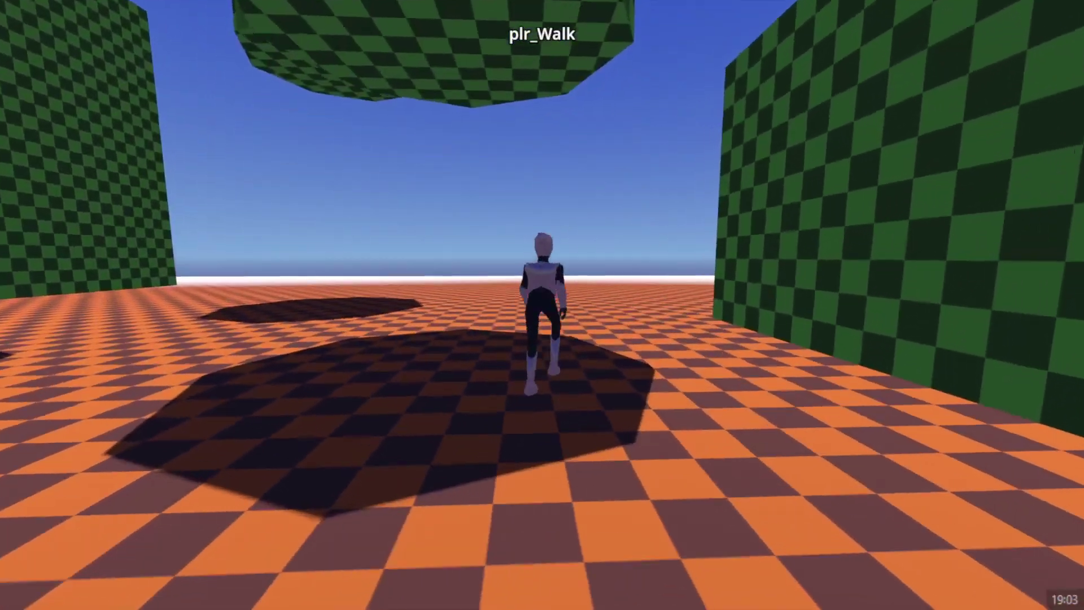
Playtest successive jumps in the gap between the floating round platform and the large green block.
key(d)
key(space)
key(space)
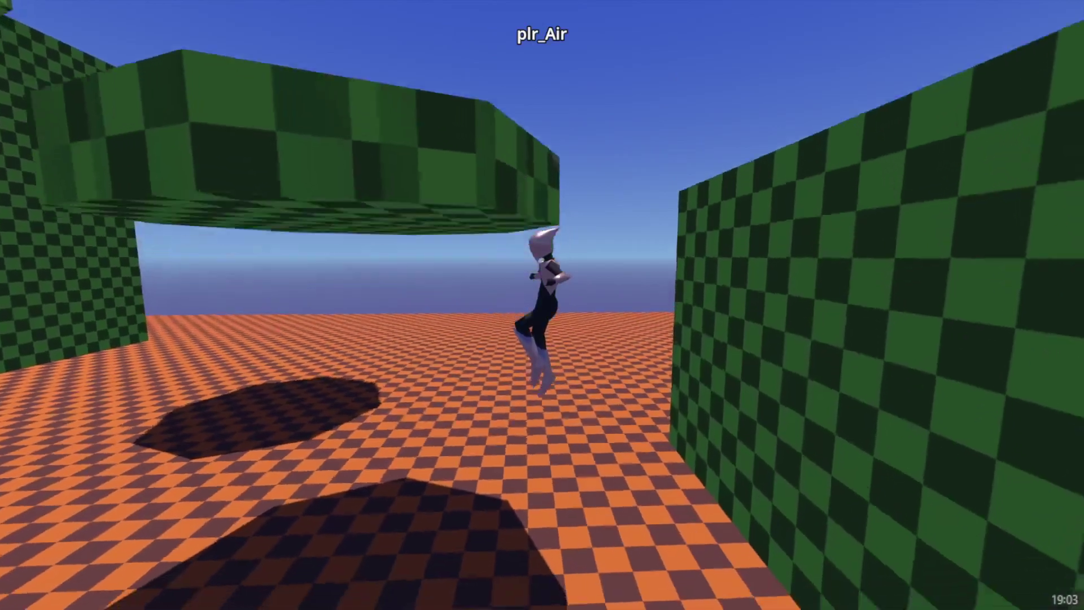
key(space)
key(space)
key(space)
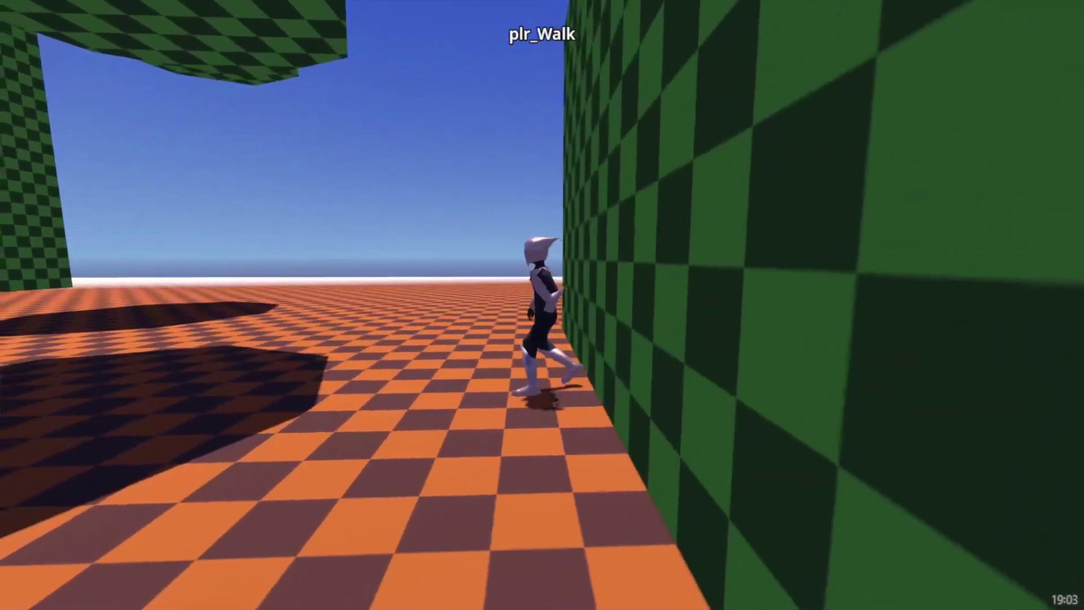
Playtest running at the large green block and wall jumping off its side, including reversing direction near the wall.
key(a)
key(d)
key(space)
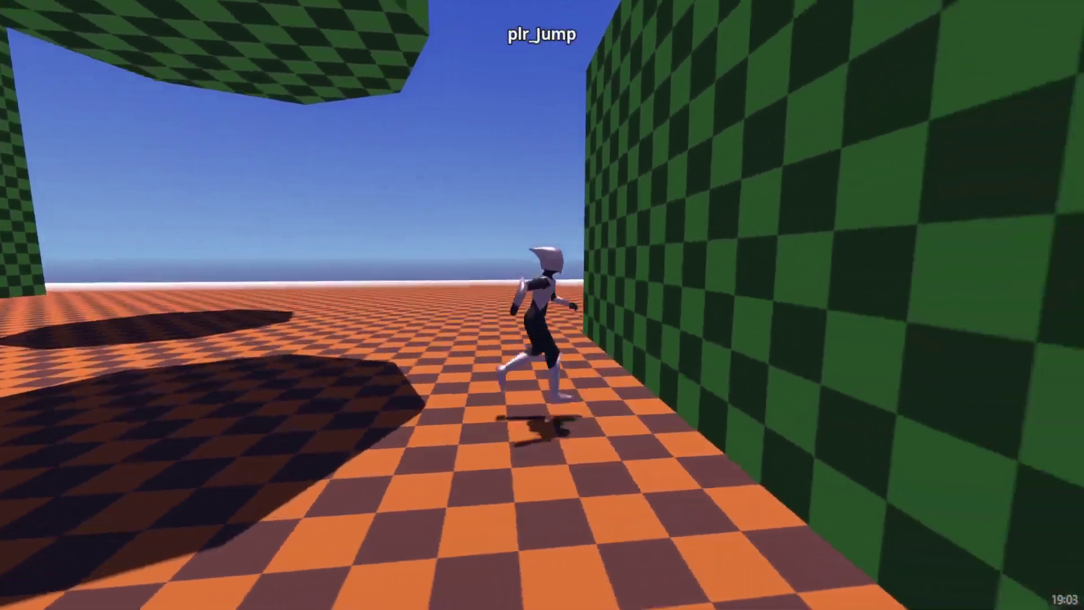
key(space)
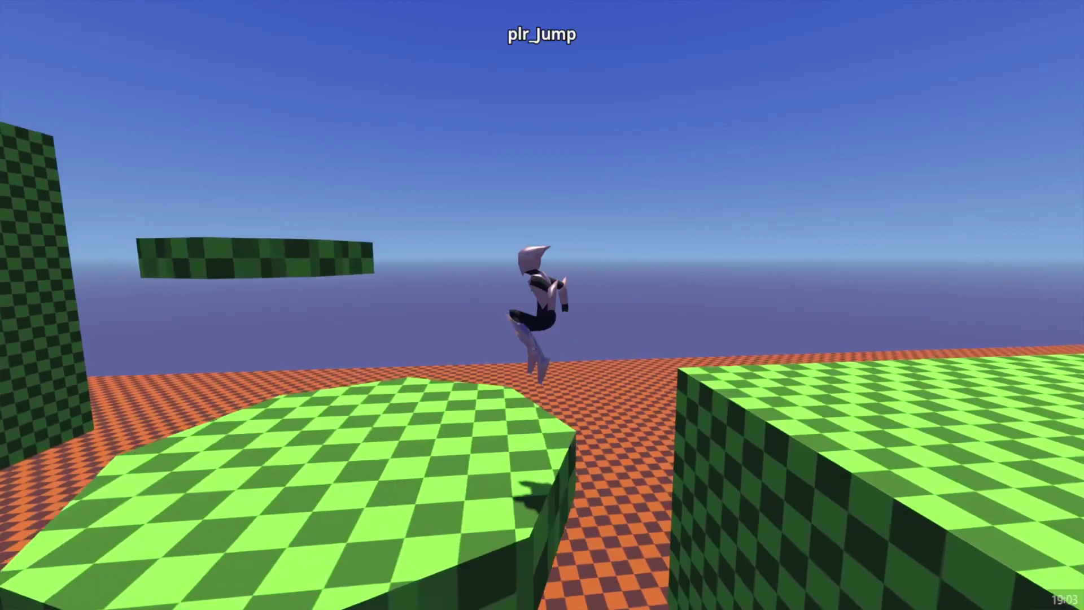
key(space)
key(space)
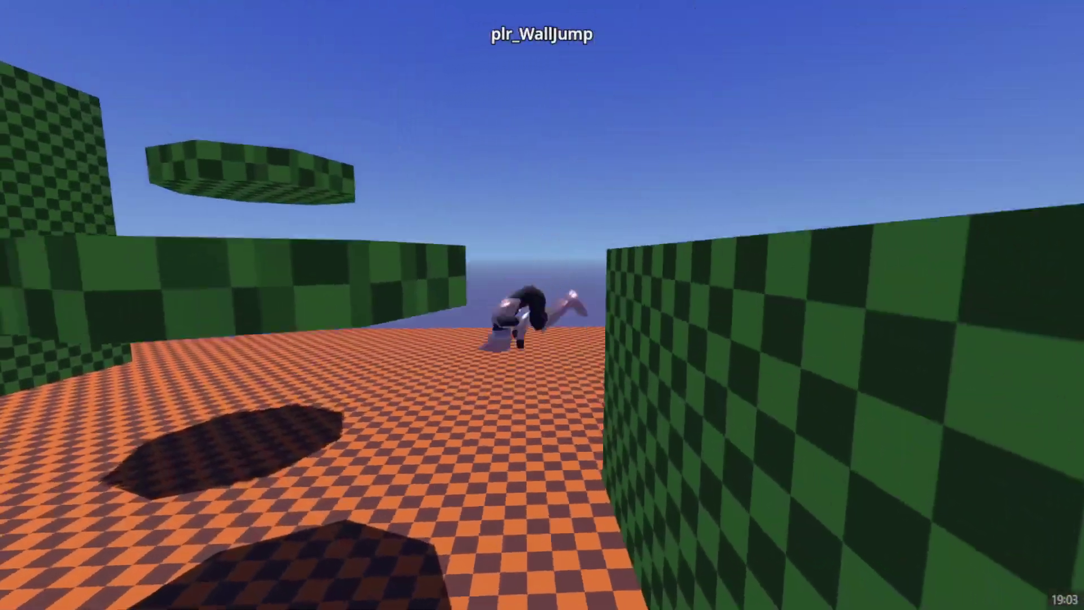
Playtest running jumps up to the green block's top edge and steering in both directions, finishing with jumps on the floor.
key(d)
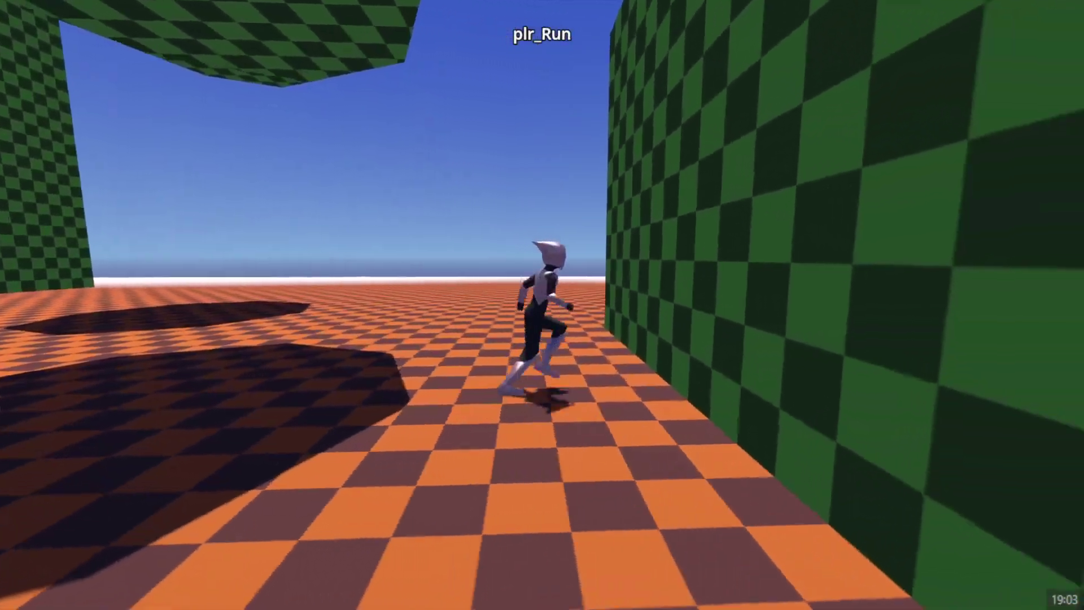
key(space)
key(space)
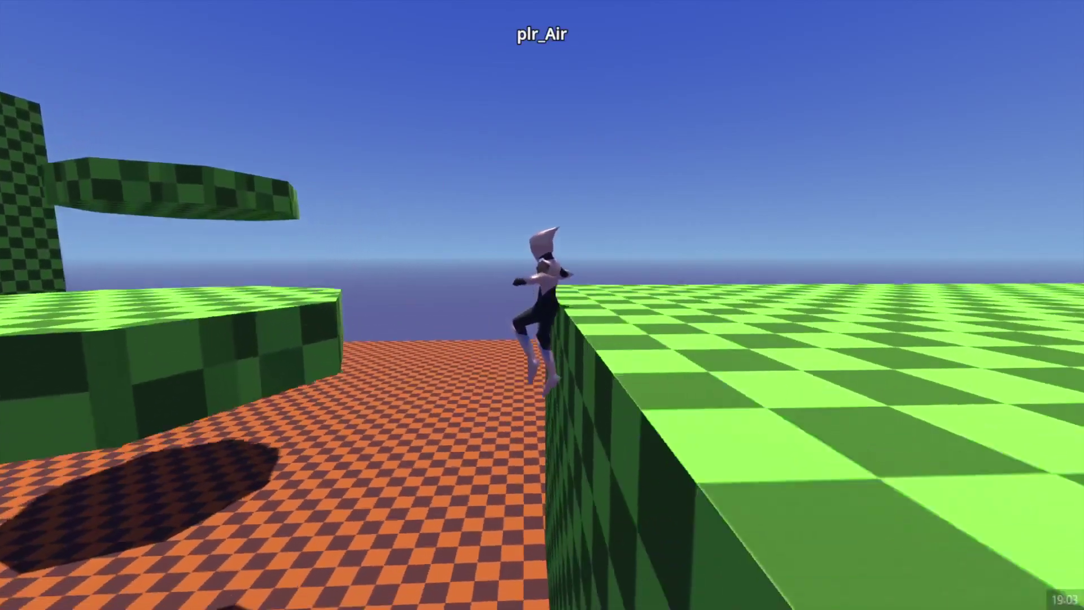
key(a)
key(d)
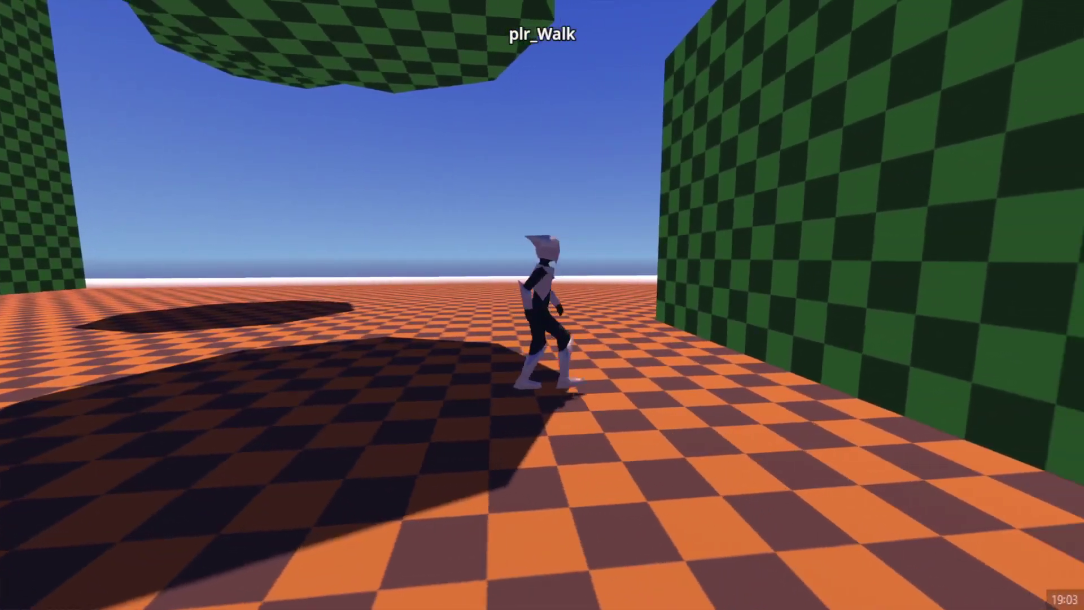
key(space)
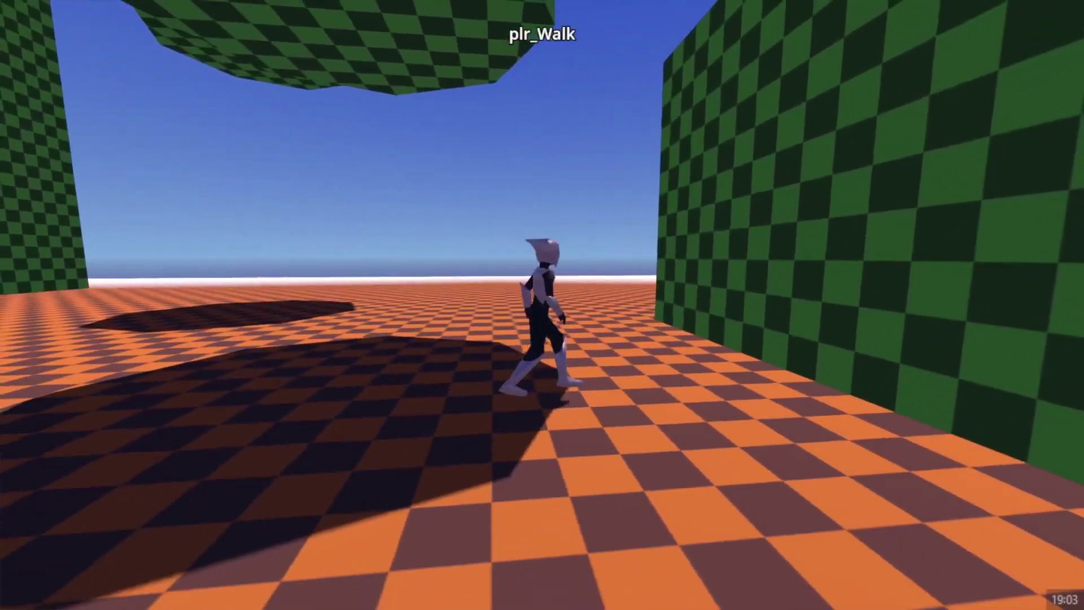
key(space)
key(space)
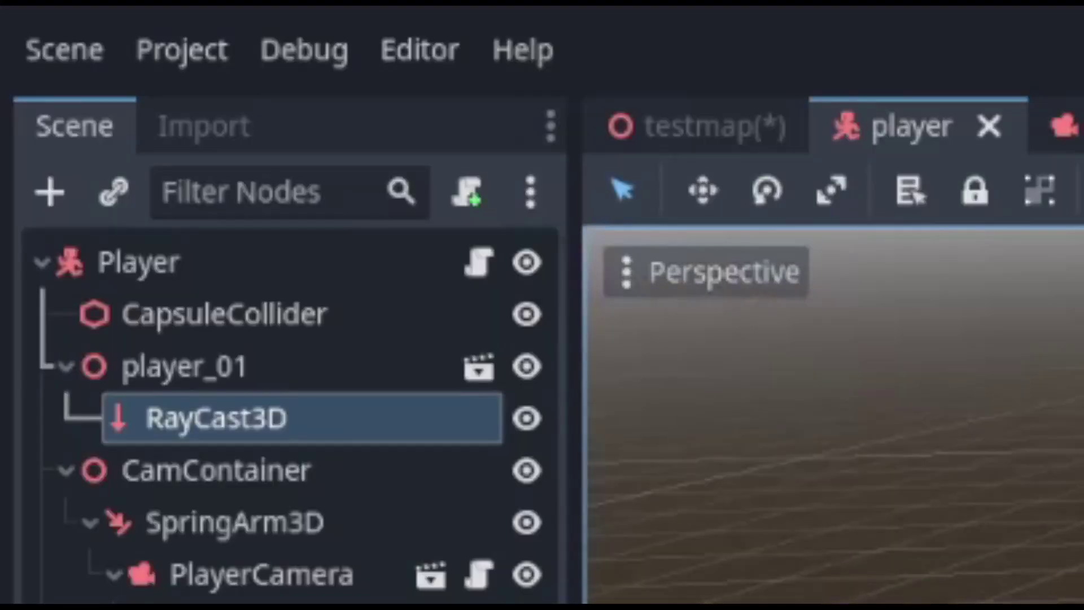
Rename the RayCast3D node under player_01 to WallJumpCheck.
double_click(250, 421)
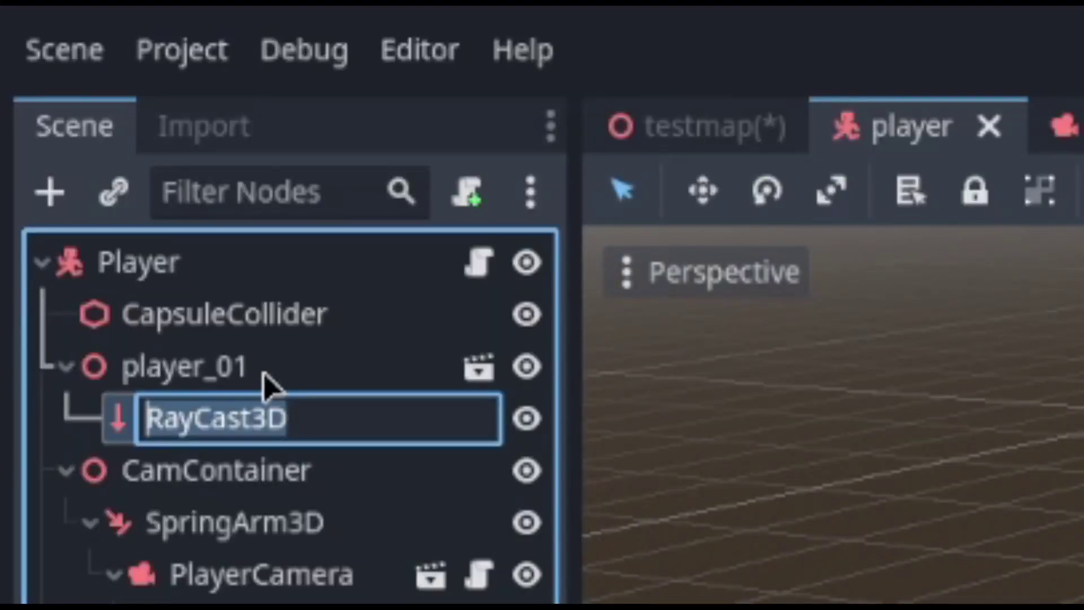
text(WallJumpCheck)
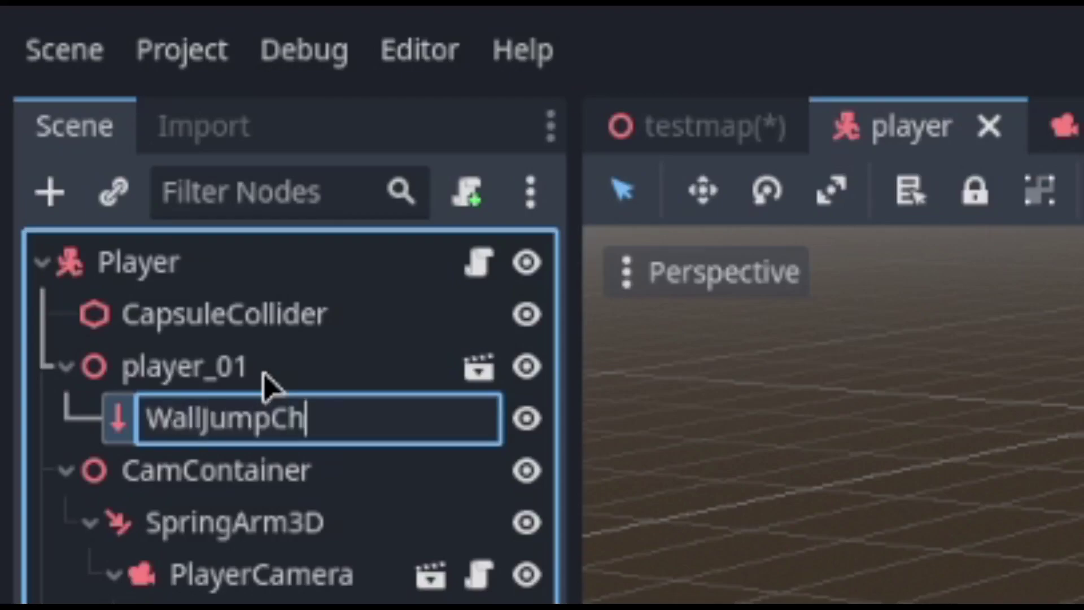
key(Return)
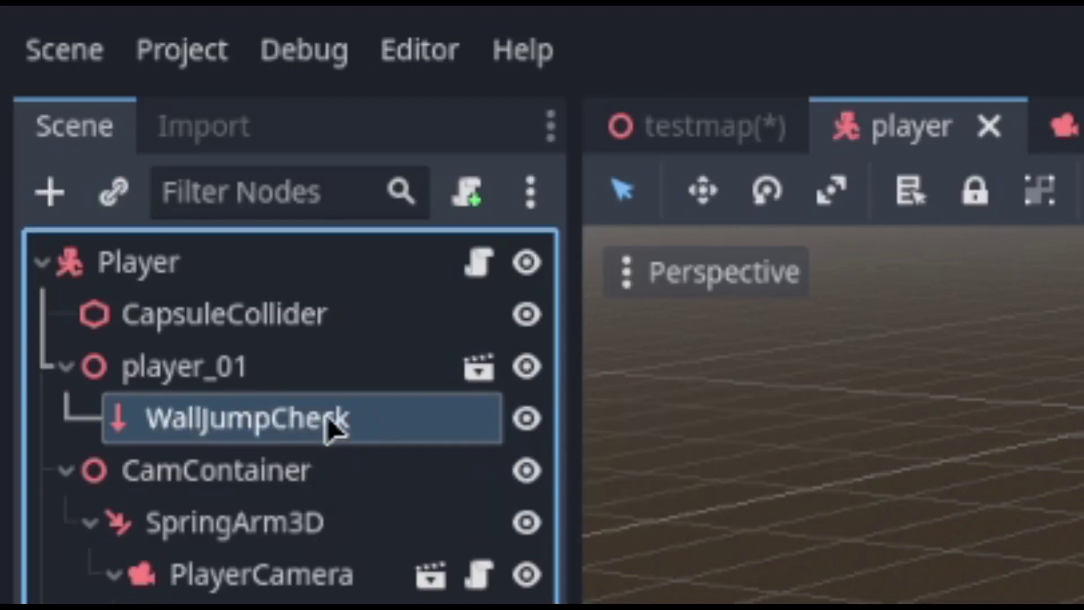
double_click(327, 423)
drag(352, 420, 296, 420)
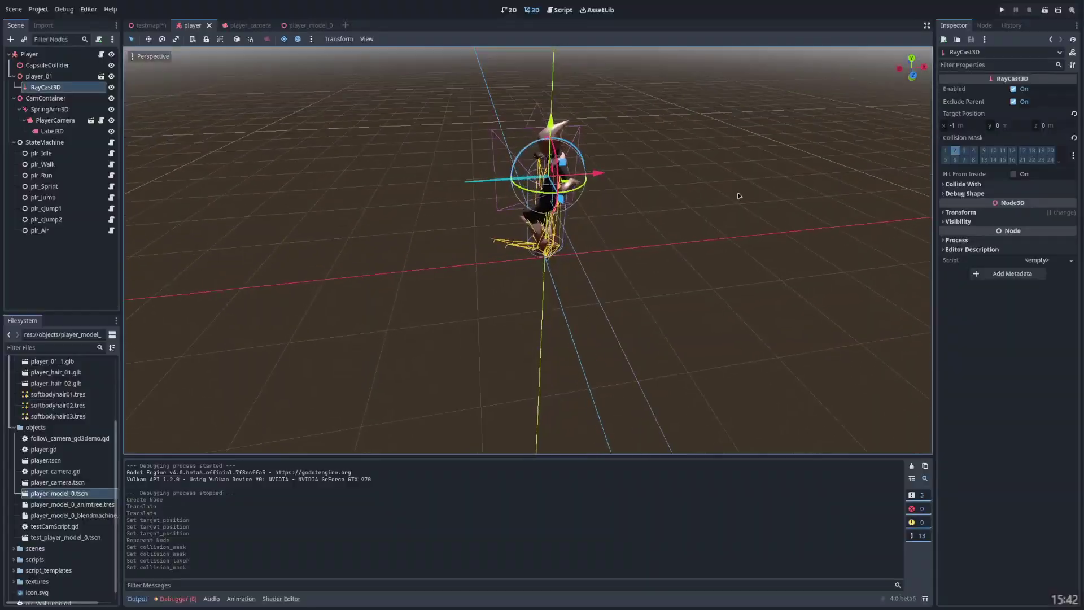
middle_drag(738, 196, 598, 192)
double_click(57, 85)
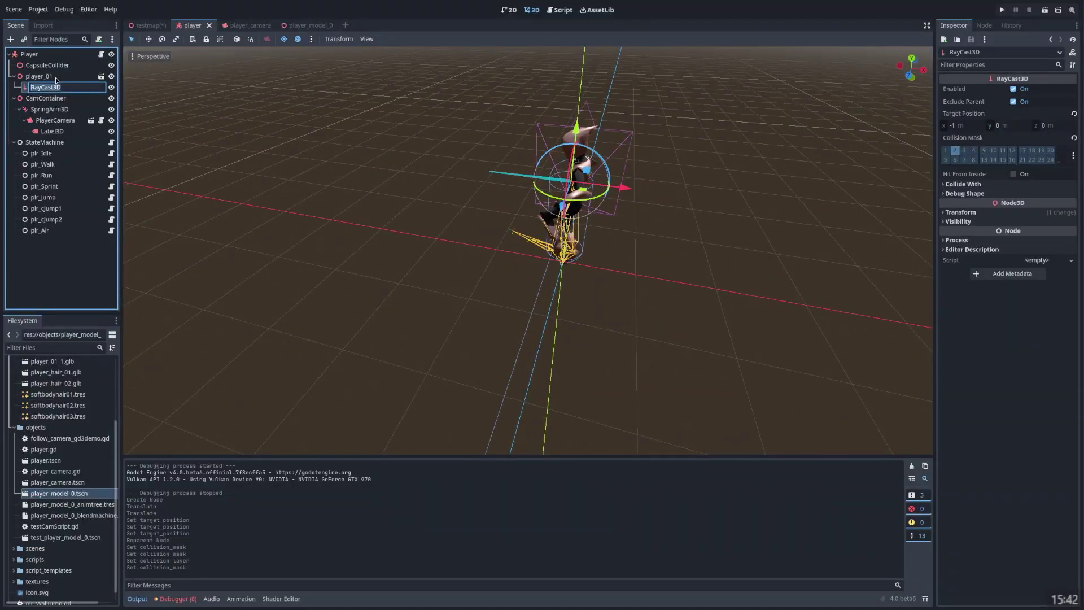
text(WallJumpCheck)
key(Return)
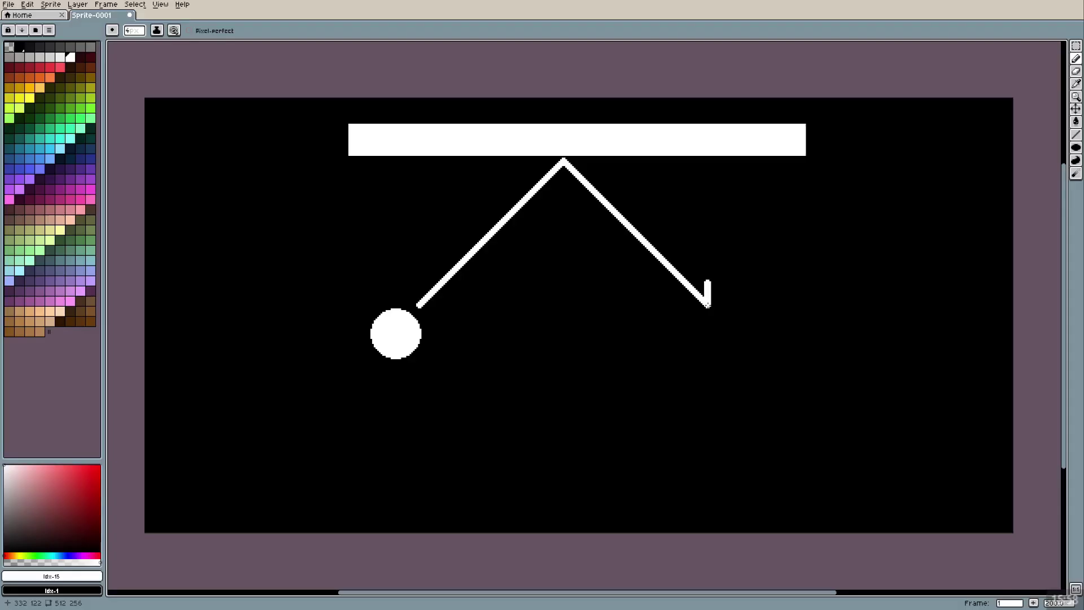
Switch to Aseprite and try to draw another arrowhead stroke at the end of the diagonal bounce line.
mouse_move(707, 305)
mouse_down()
mouse_move(658, 309)
mouse_move(624, 349)
mouse_up()
key(ctrl+z)
key(v)
middle_drag(712, 336, 700, 353)
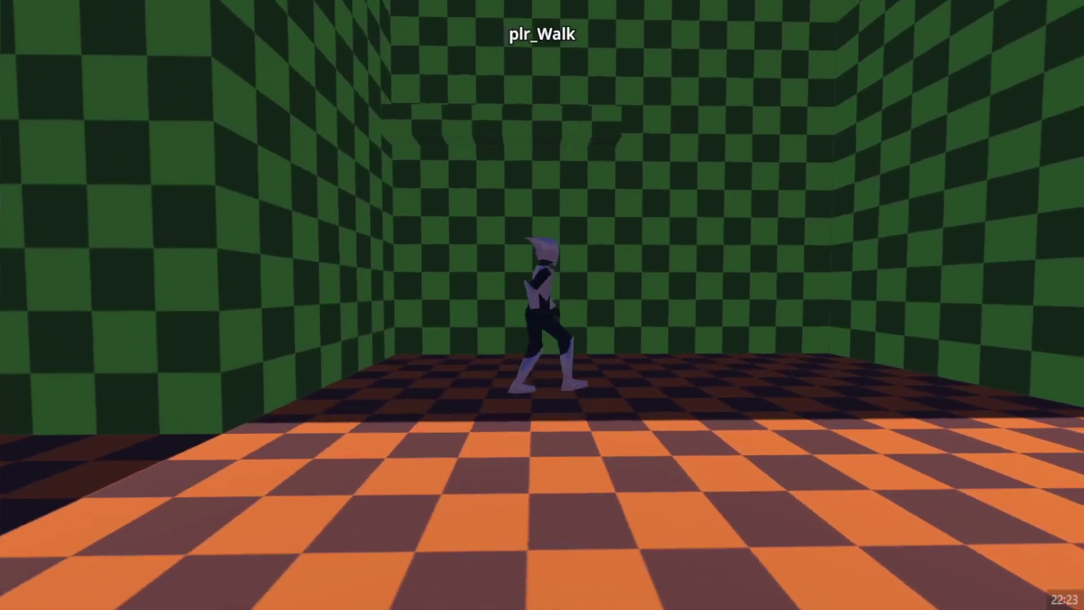
Switch to the Godot game and playtest jumping against the tall green checkered walls.
key(space)
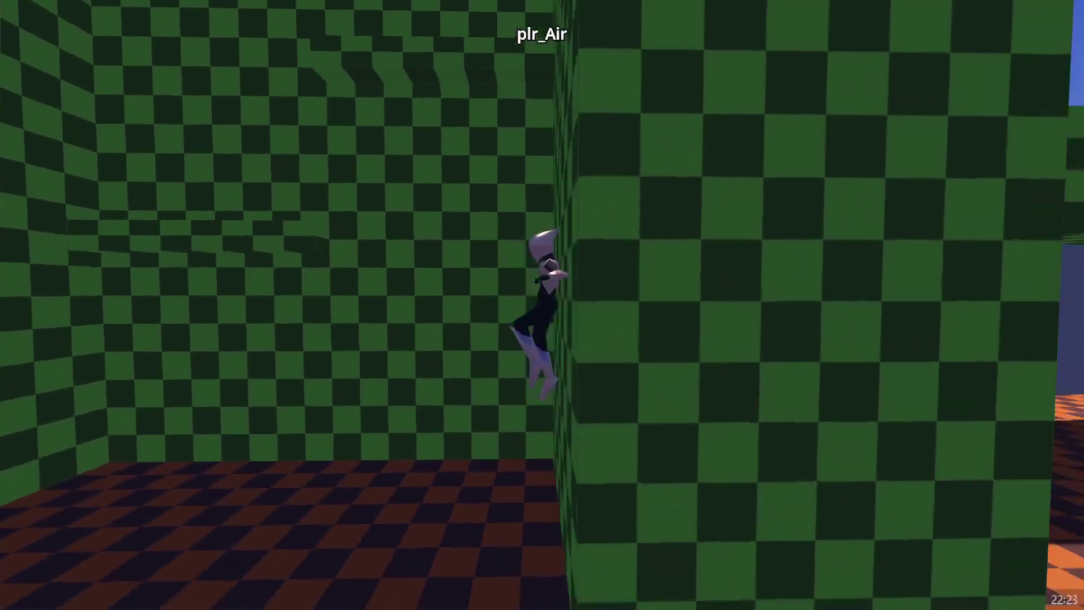
key(space)
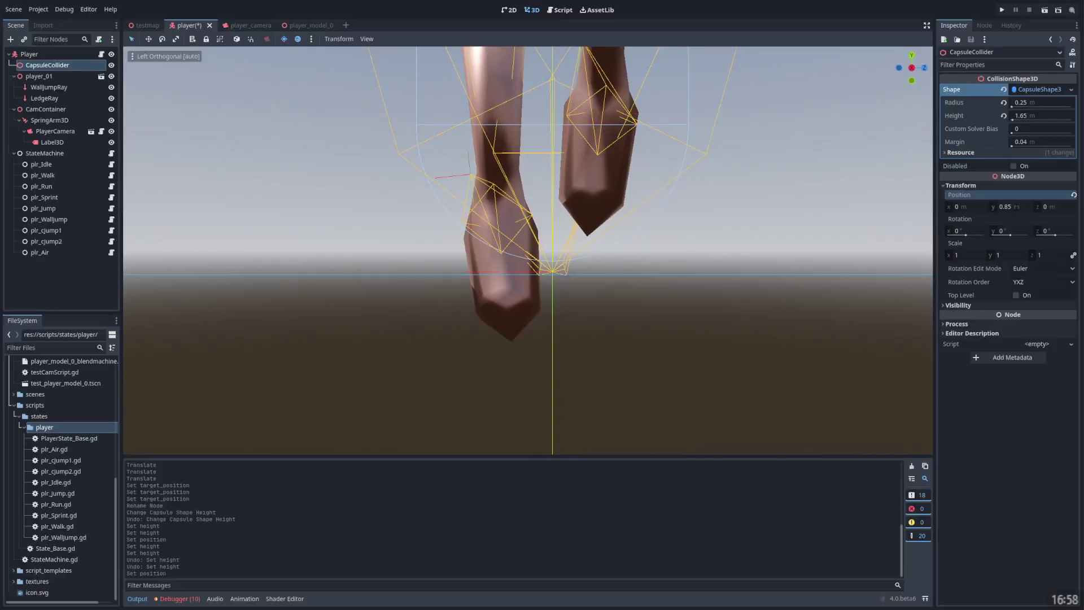
Set the CapsuleCollider's Y position to 0.825 m and inspect its fit around the whole character.
click(1009, 206)
text(0.825)
key(Return)
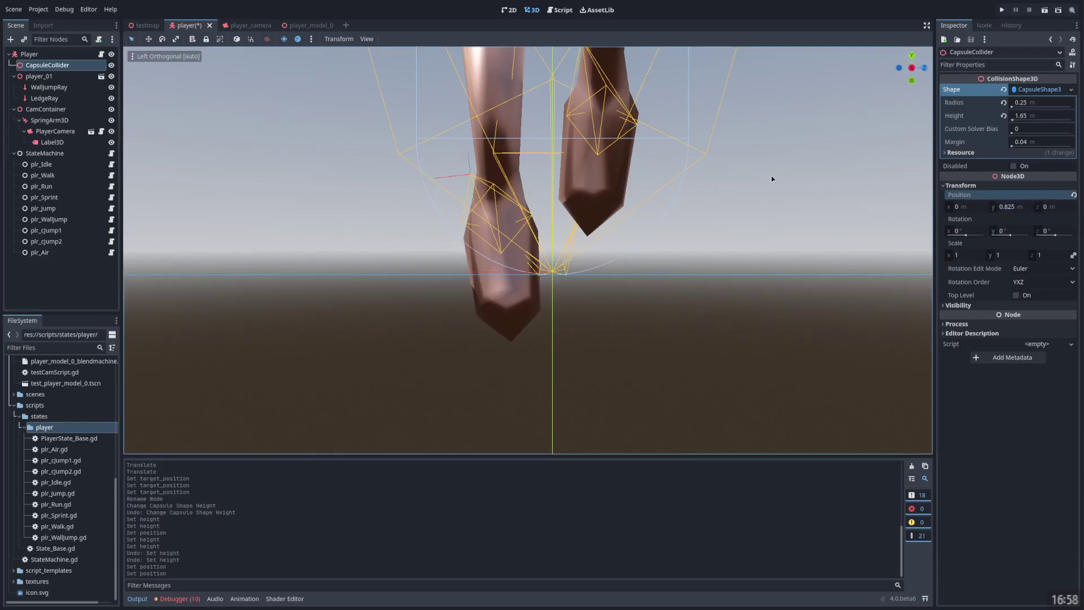
scroll(767, 176, down, 3)
scroll(765, 176, down, 5)
shift+middle_drag(698, 100, 830, 234)
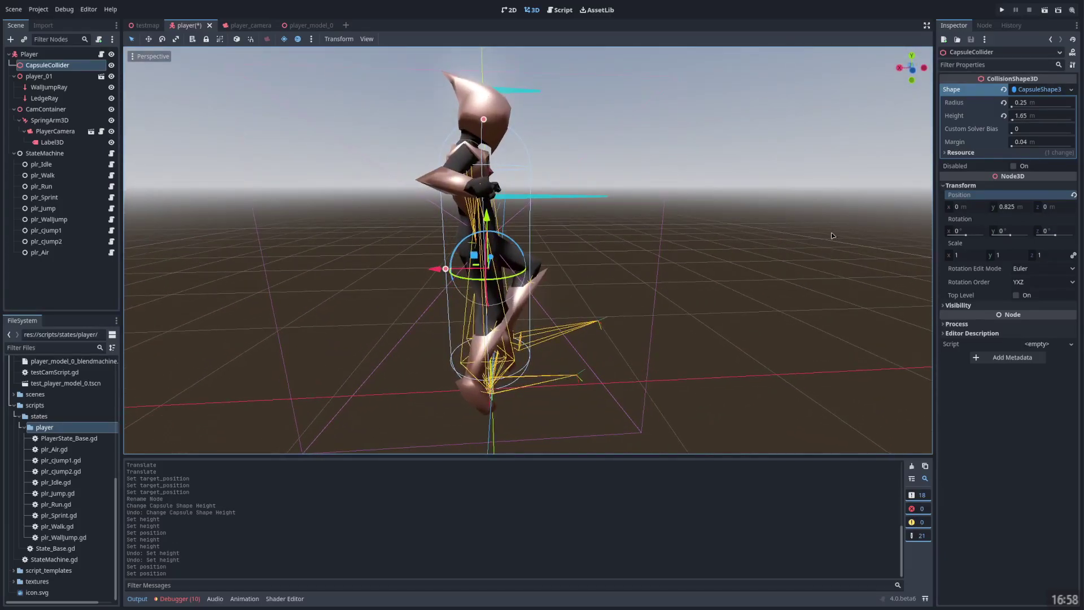
middle_drag(844, 133, 670, 143)
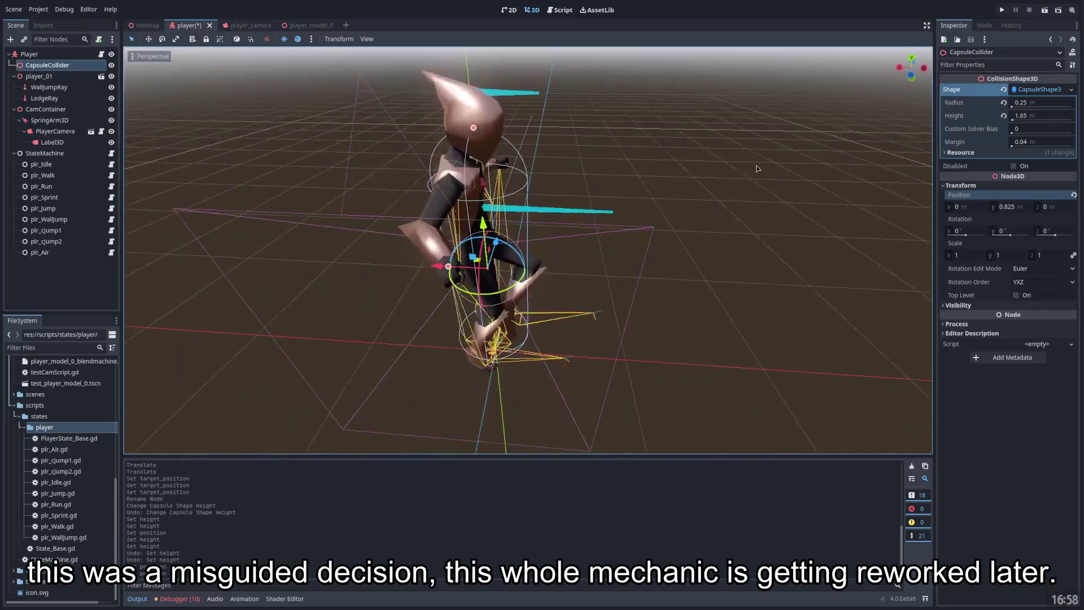
Select the short LedgeRay at the character's head and move it slightly down.
click(519, 94)
middle_drag(527, 95, 500, 115)
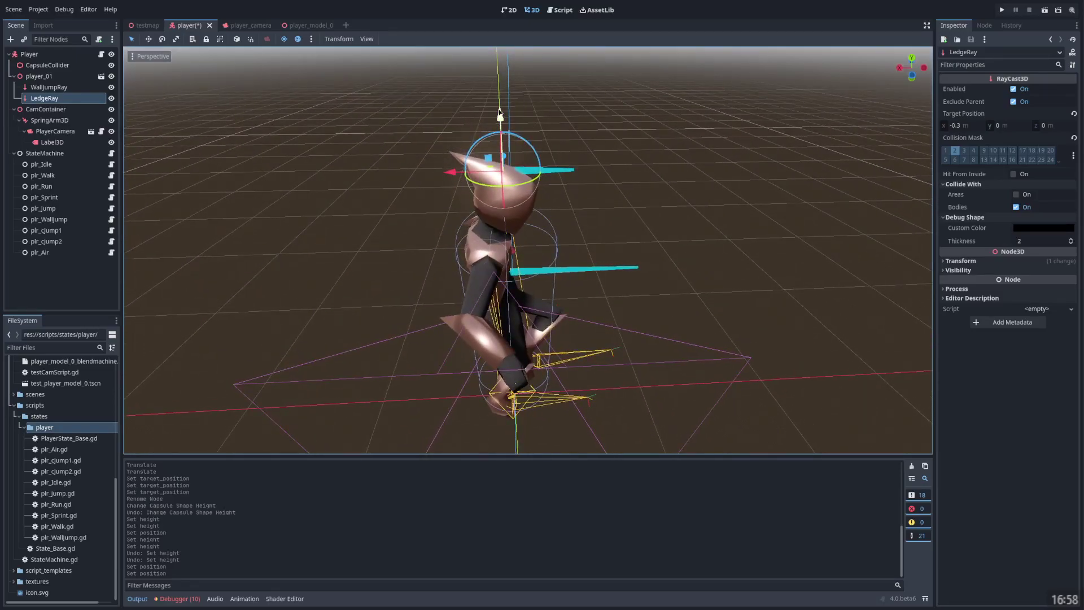
drag(499, 115, 514, 132)
middle_drag(515, 132, 595, 95)
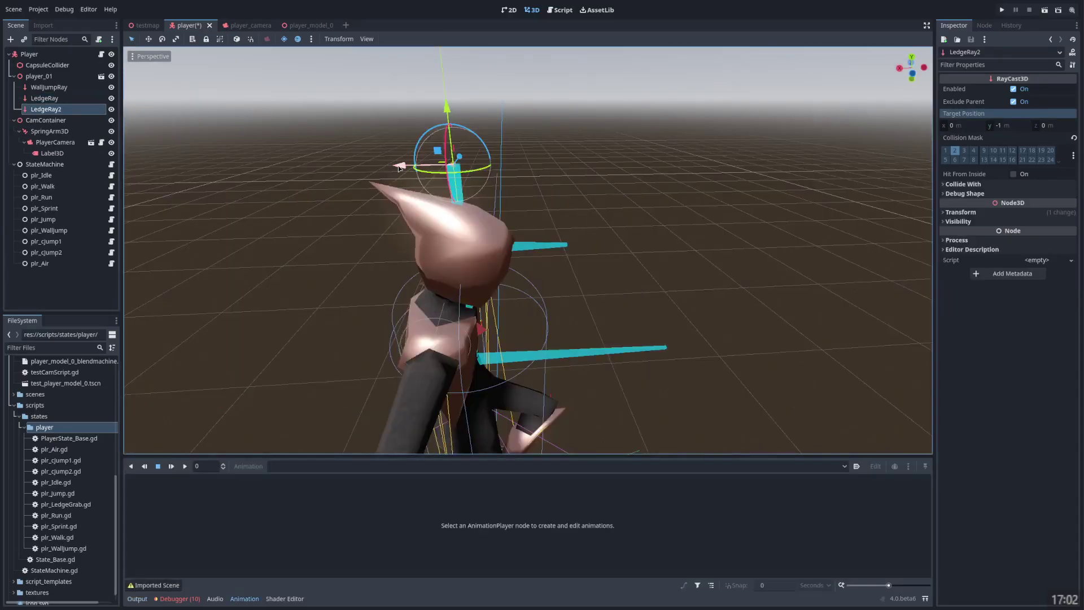
Move the downward-pointing LedgeRay2 forward from above the head to in front of the character's face.
drag(452, 170, 503, 186)
mouse_move(503, 186)
middle_down()
mouse_move(552, 247)
mouse_move(513, 211)
mouse_move(507, 180)
middle_up()
drag(494, 150, 496, 151)
middle_drag(567, 201, 570, 171)
scroll(570, 172, up, 2)
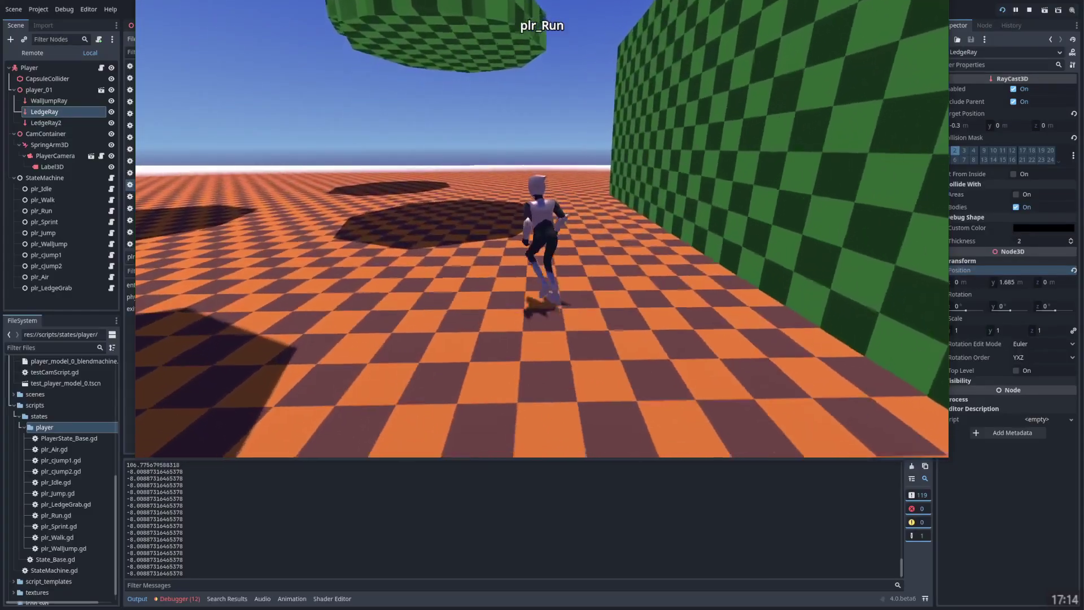
Playtest the ledge grab by repeatedly jumping at the top edge of the large green block.
key(space)
key(space)
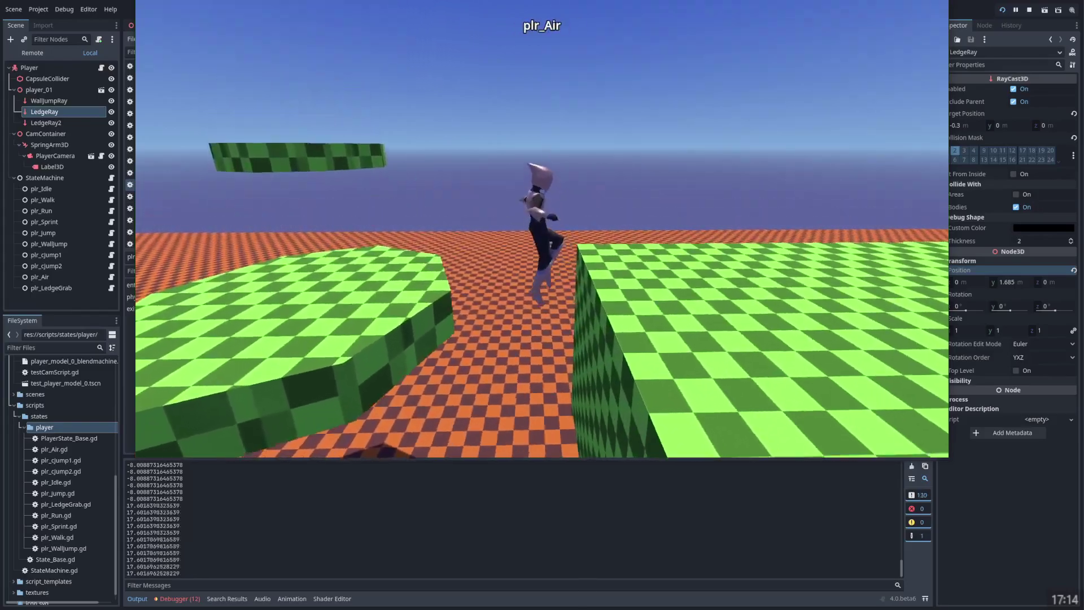
key(space)
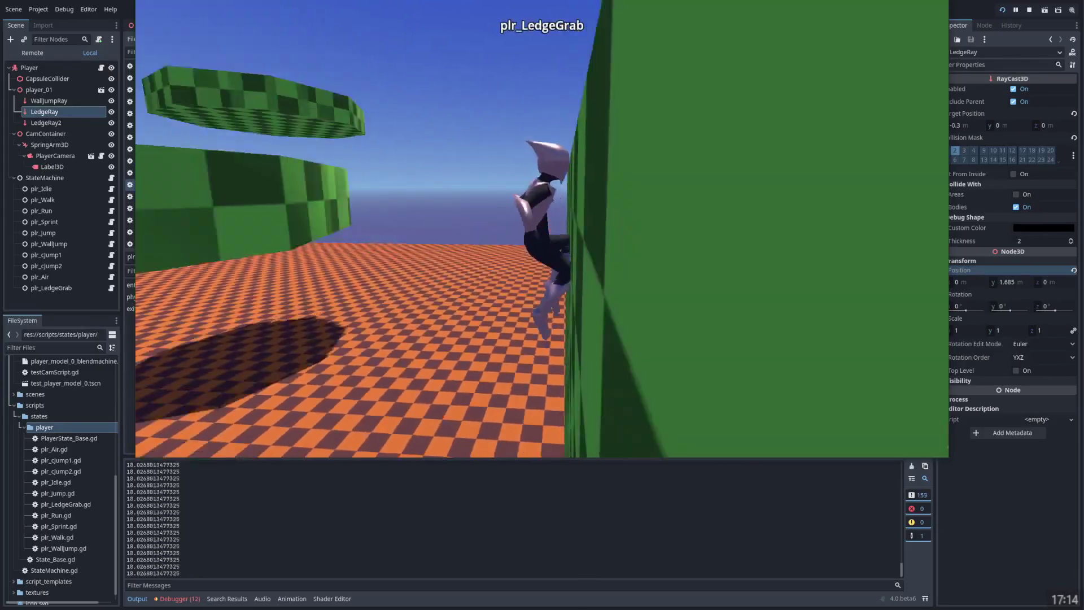
key(space)
key(space)
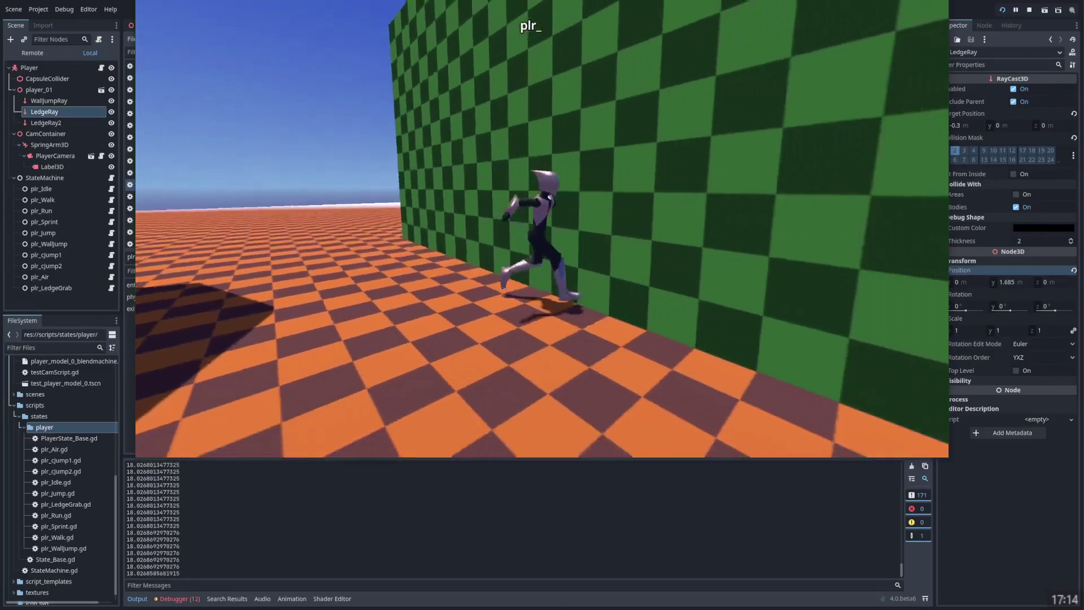
key(space)
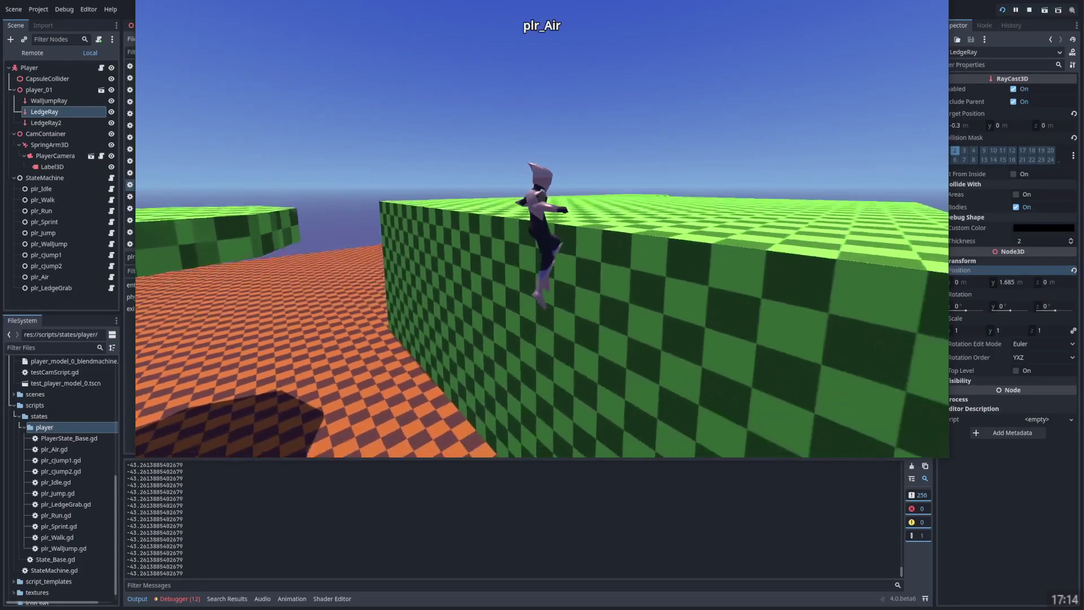
key(space)
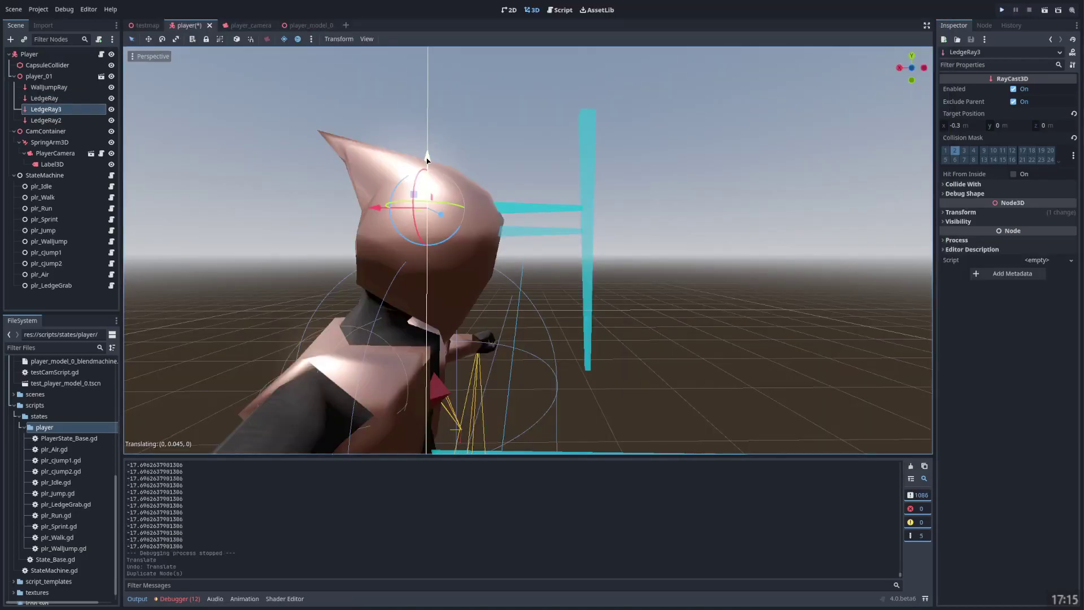
Raise the duplicated LedgeRay3 slightly above the original LedgeRay at the character's head and check the spacing between them.
drag(436, 163, 451, 151)
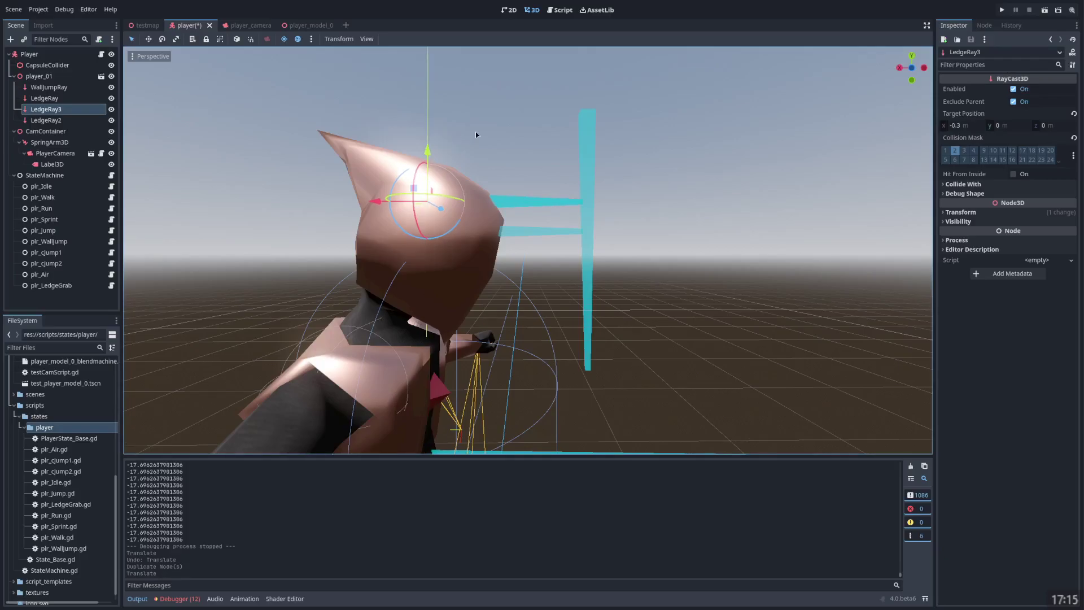
middle_drag(476, 134, 629, 159)
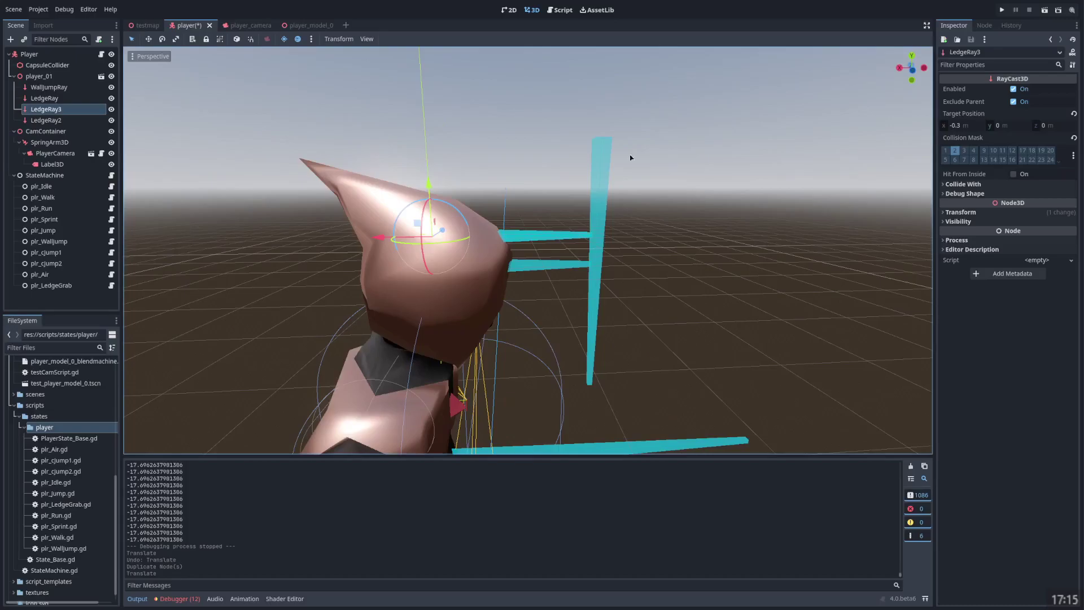
Copy the LedgeRay2 variable declaration in the ledge detection code of player.gd.
click(553, 11)
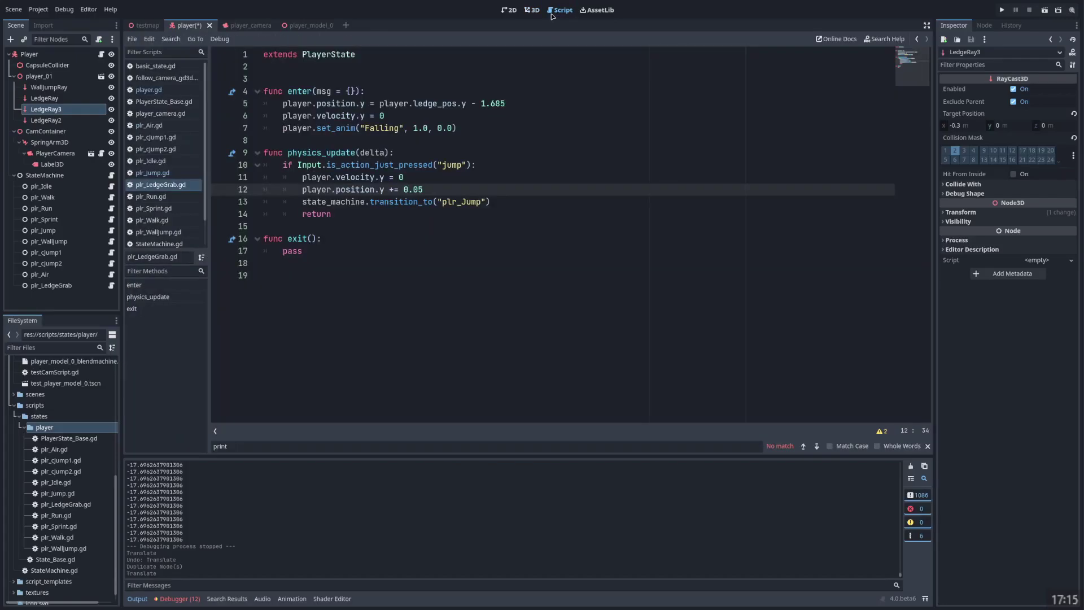
click(178, 92)
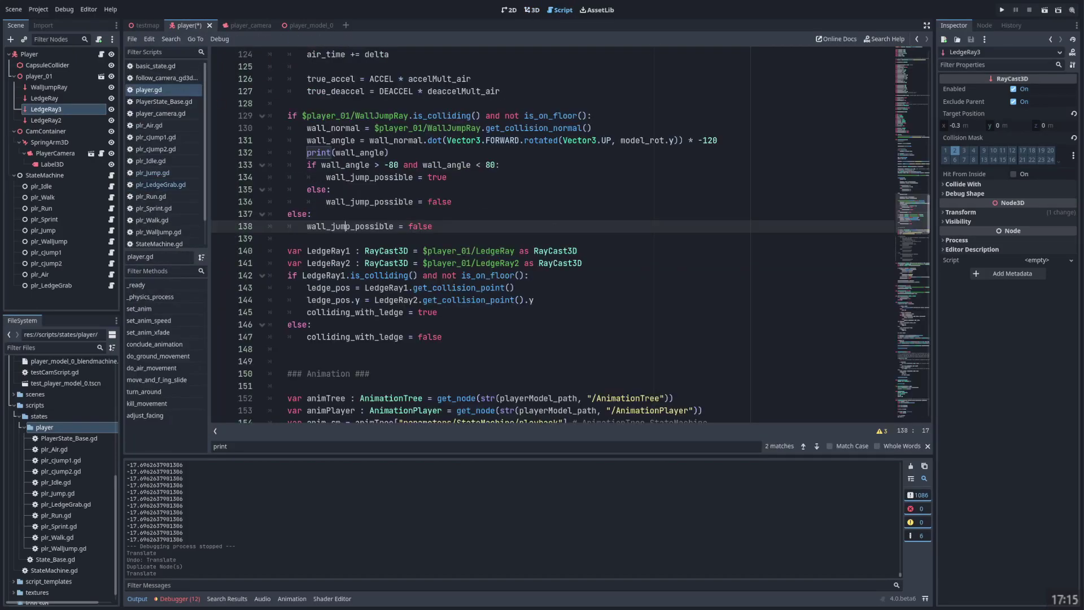
drag(608, 268, 286, 261)
key(ctrl+c)
click(370, 260)
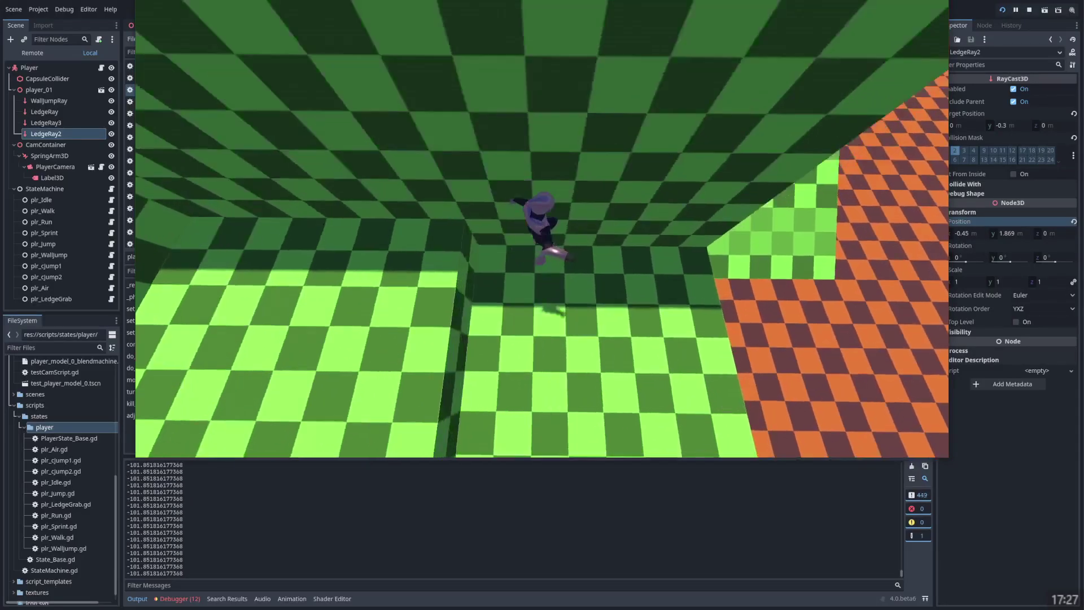
Playtest the ledge detection by repeatedly jumping at the tall green block's wall and top edge.
key(space)
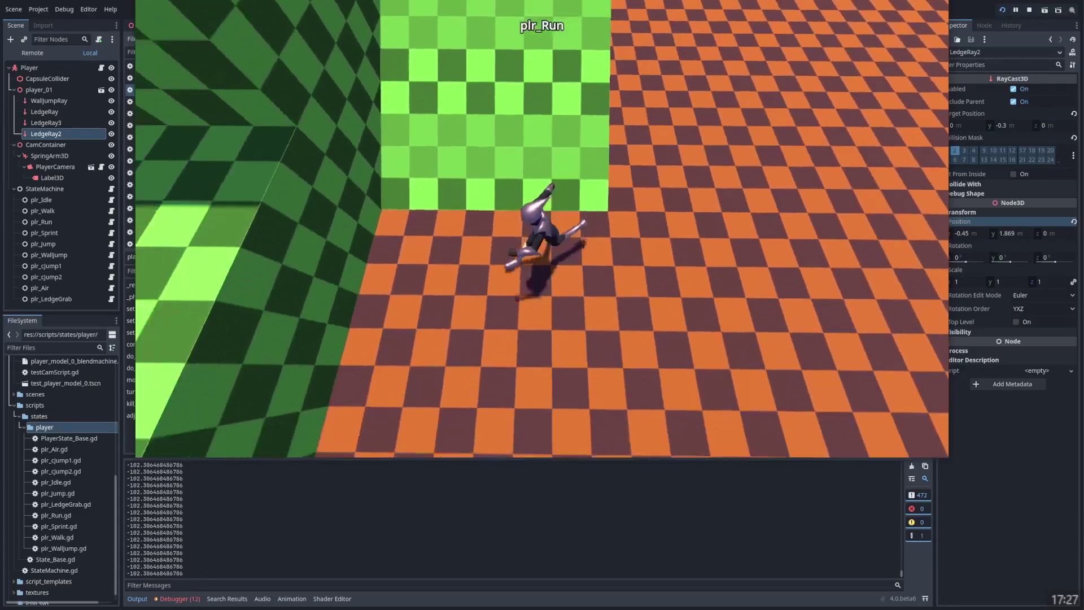
key(space)
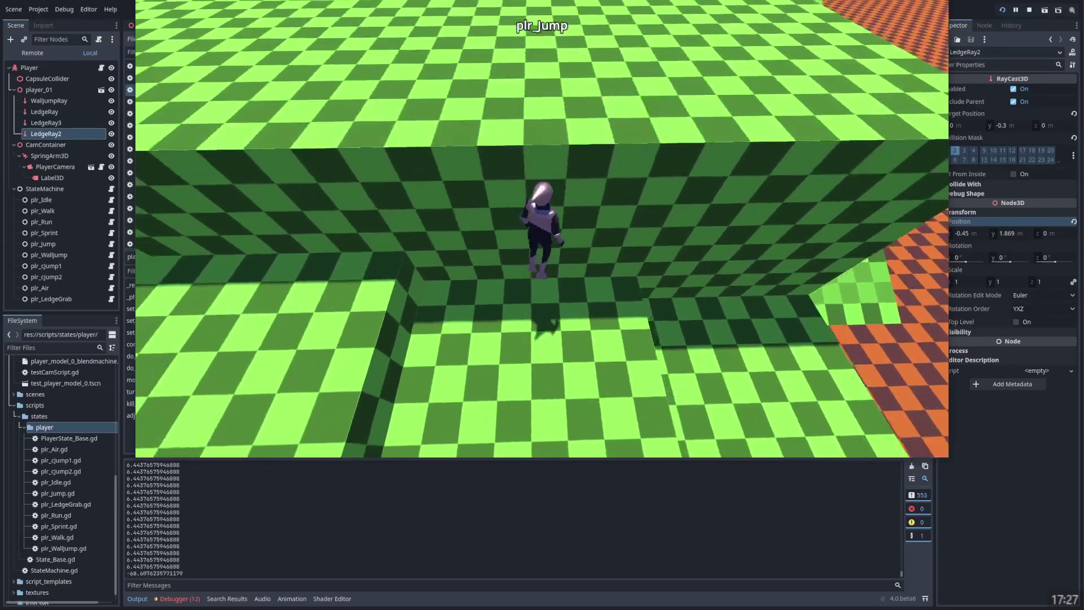
key(space)
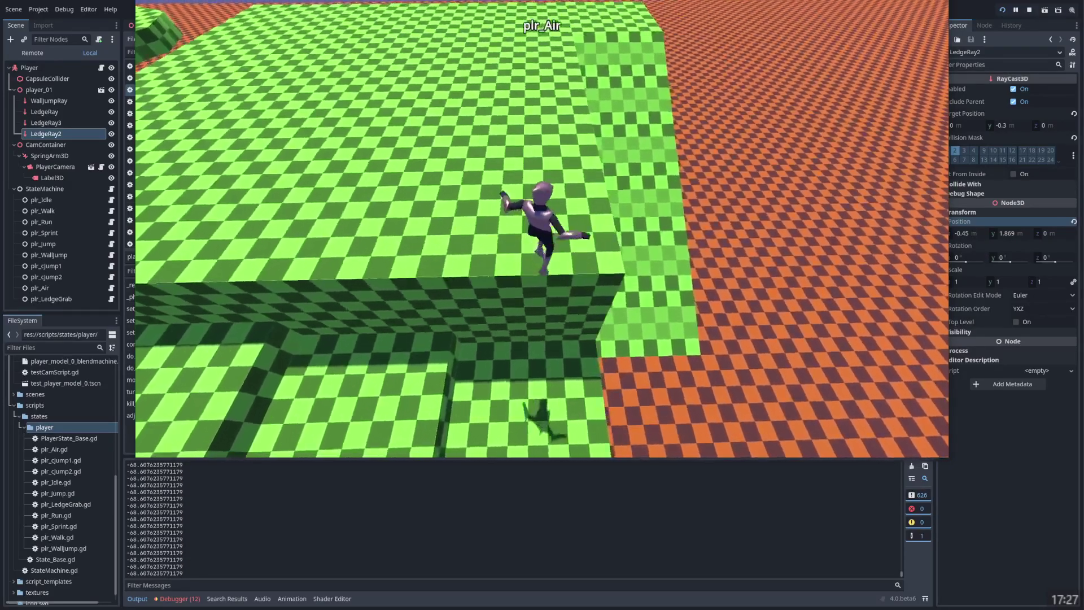
key(space)
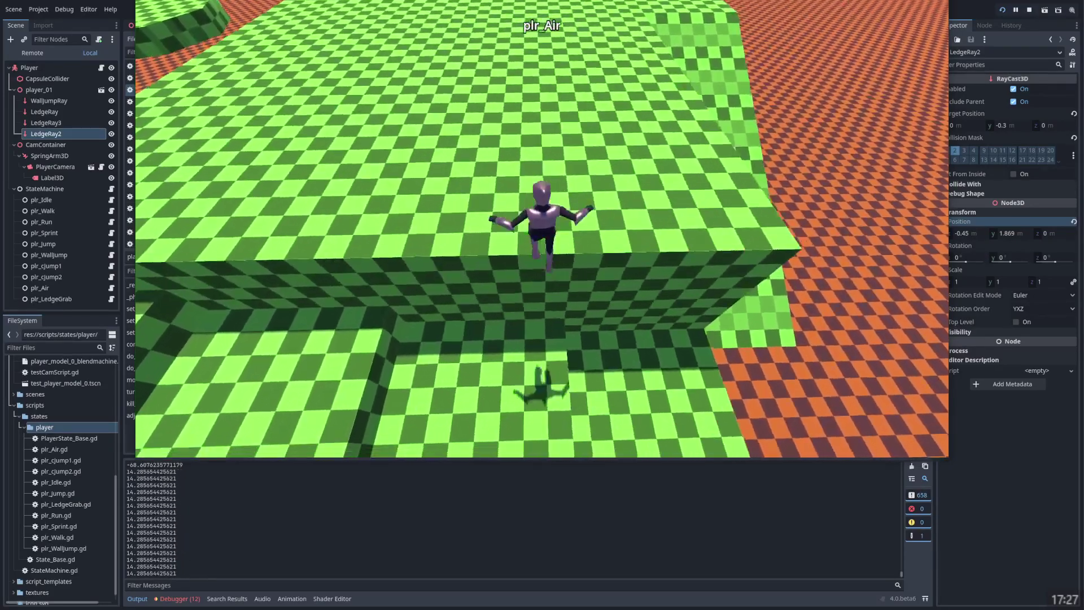
key(space)
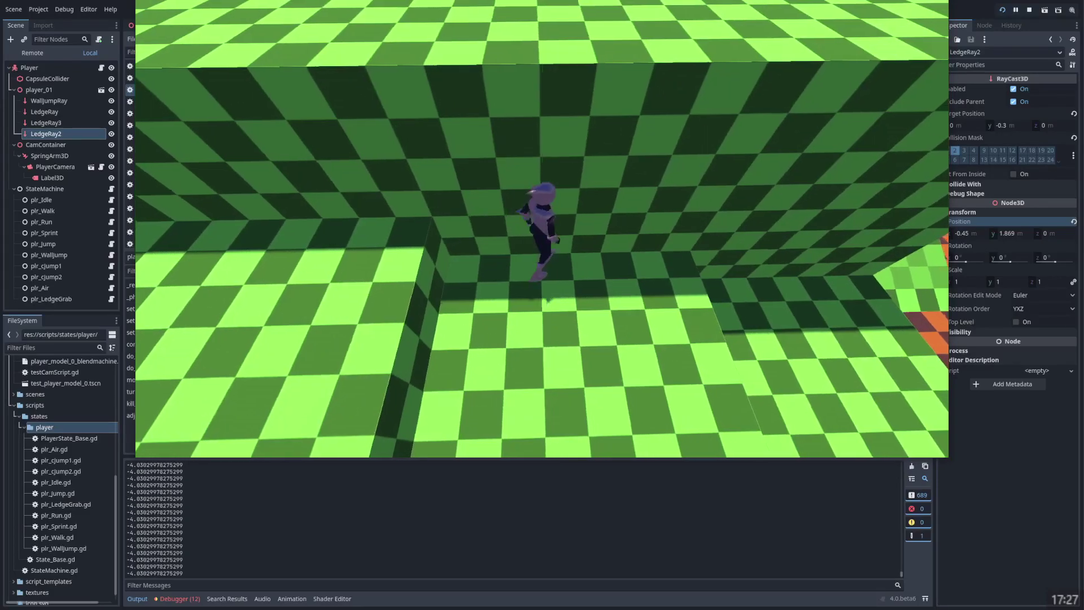
key(space)
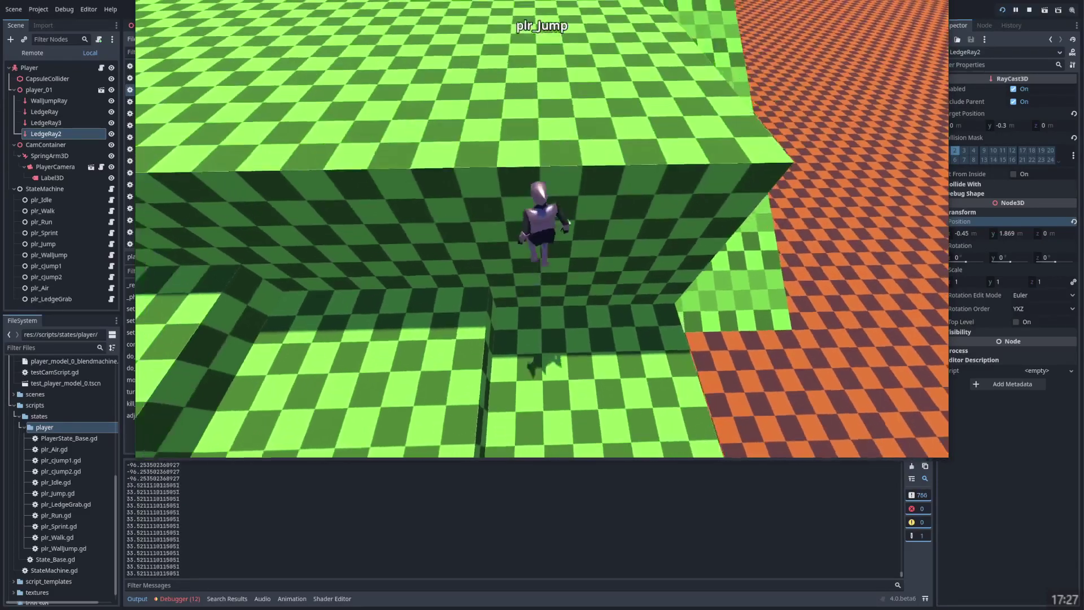
key(space)
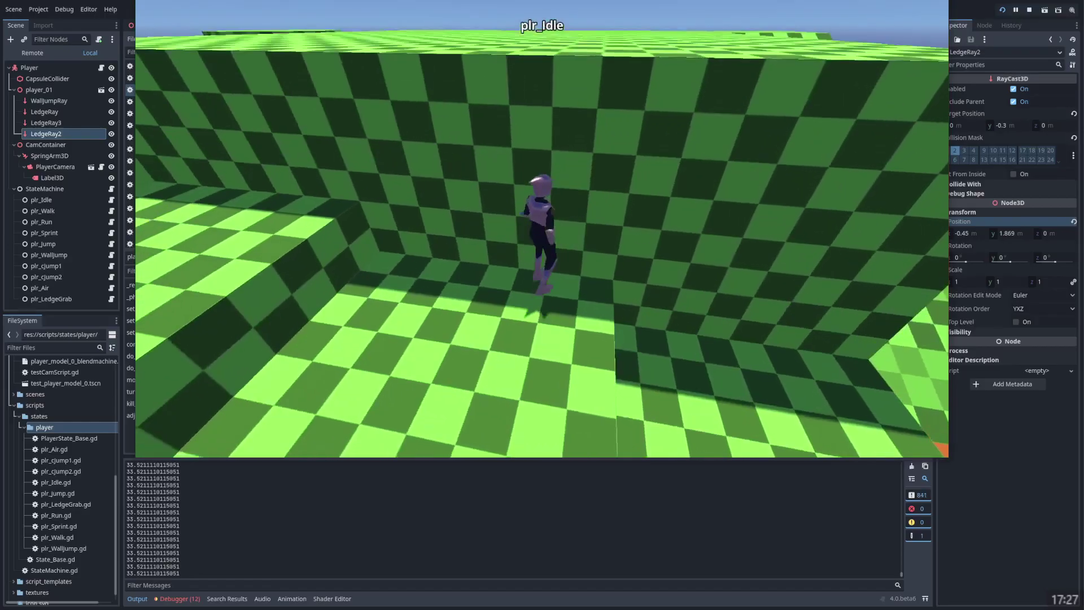
key(space)
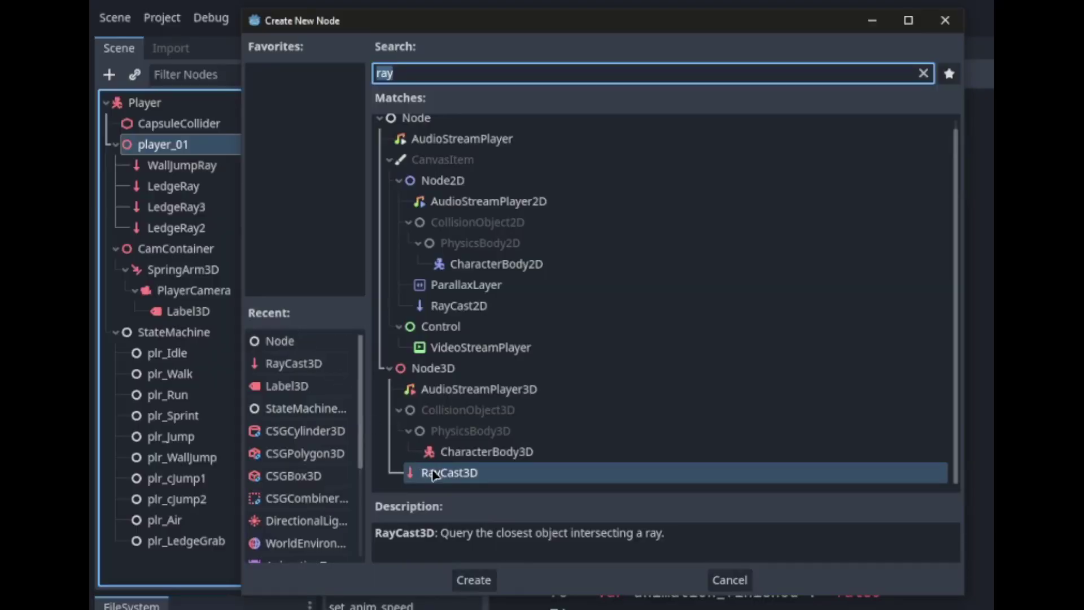
Add a RayCast3D node under player_01 and open its name for editing.
double_click(435, 474)
key(F2)
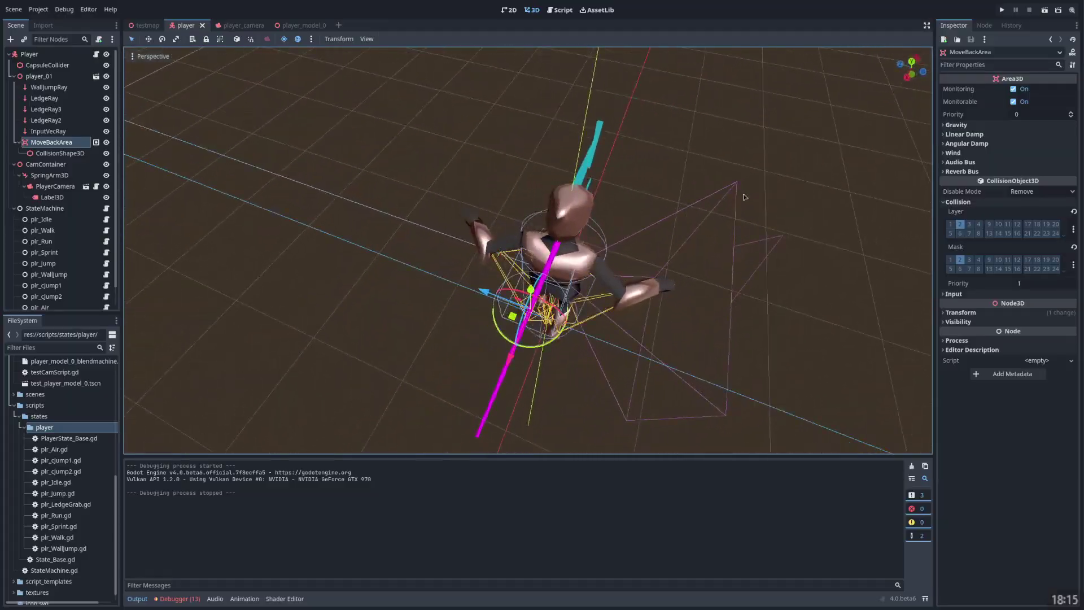
Set the X size of the MoveBackArea's box collision shape to 0.3 m.
click(64, 154)
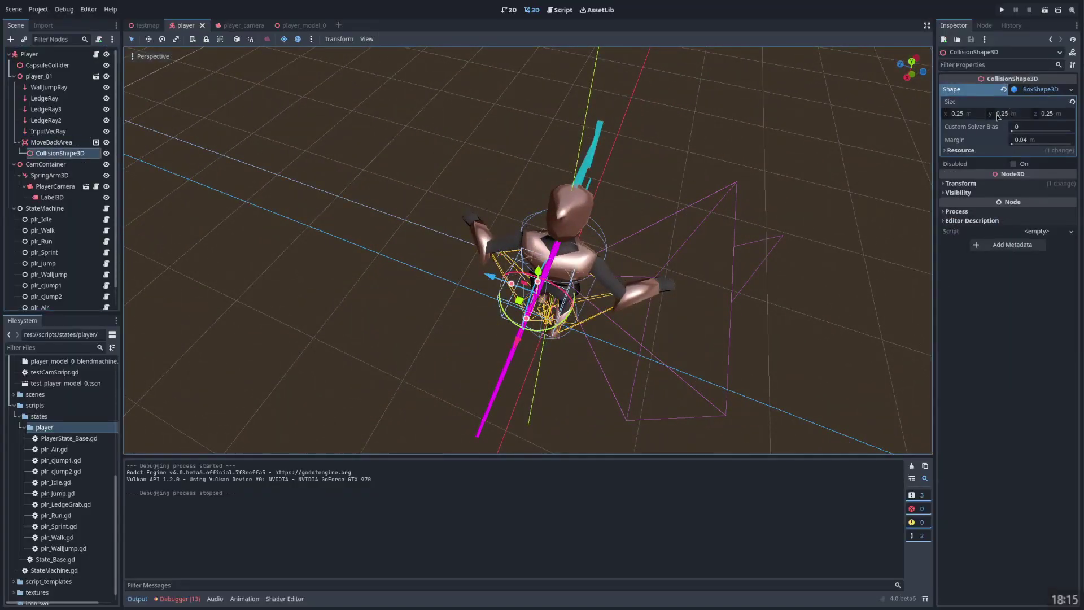
click(966, 114)
text(0.)
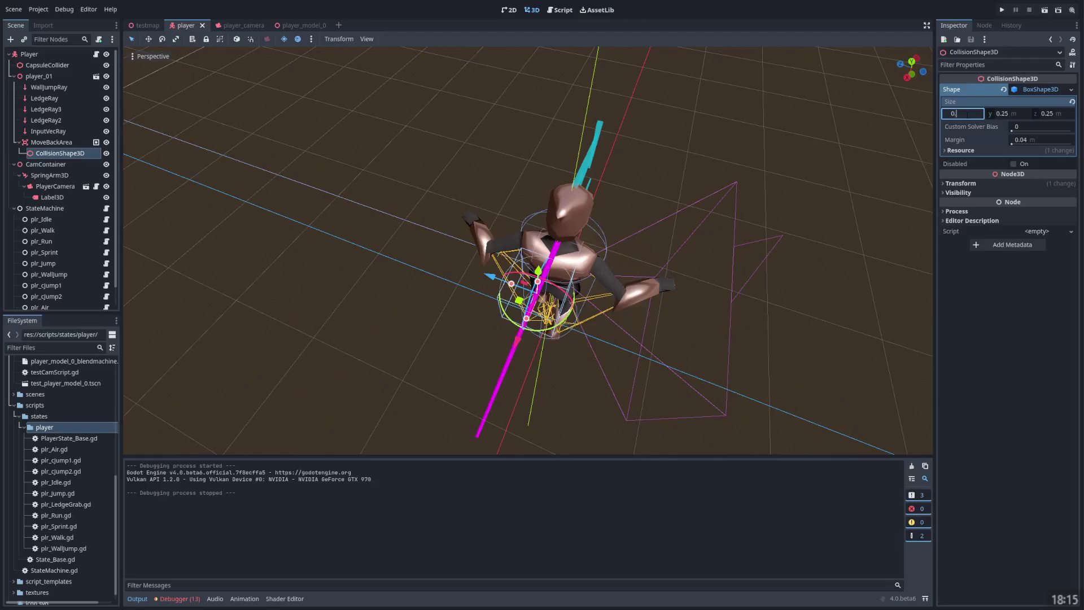
text(3)
key(Return)
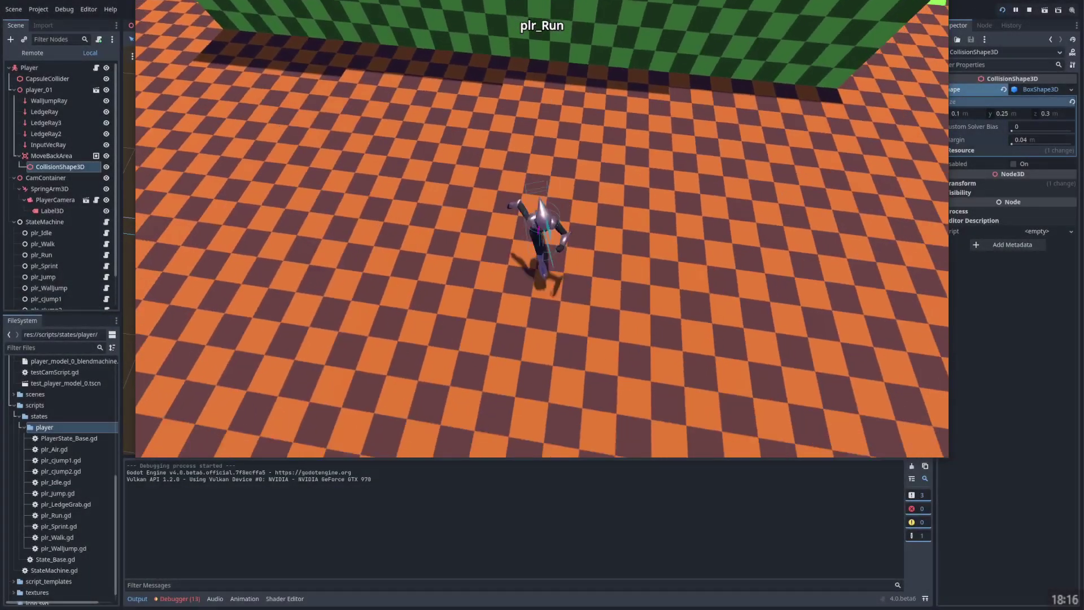
Playtest grabbing the low green block's ledge and dropping back off it by moving away from the wall.
key(space)
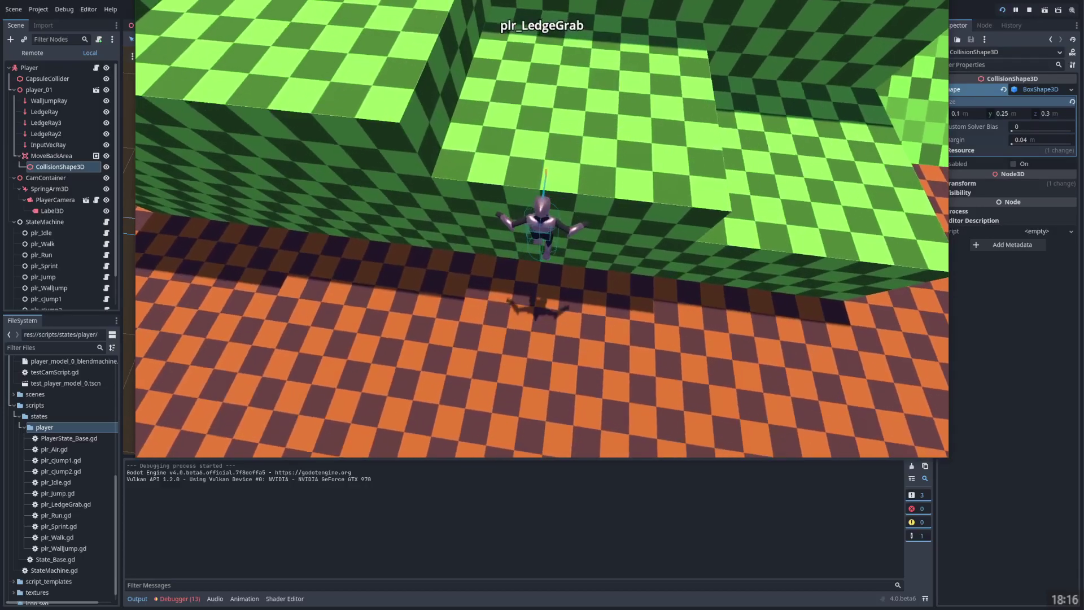
key(s)
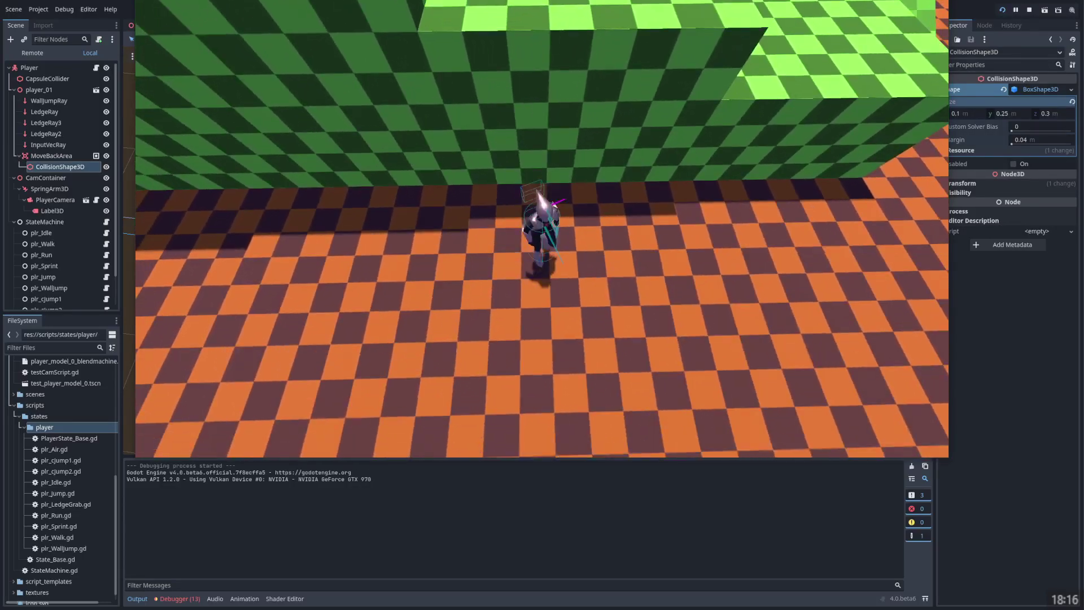
key(w)
key(space)
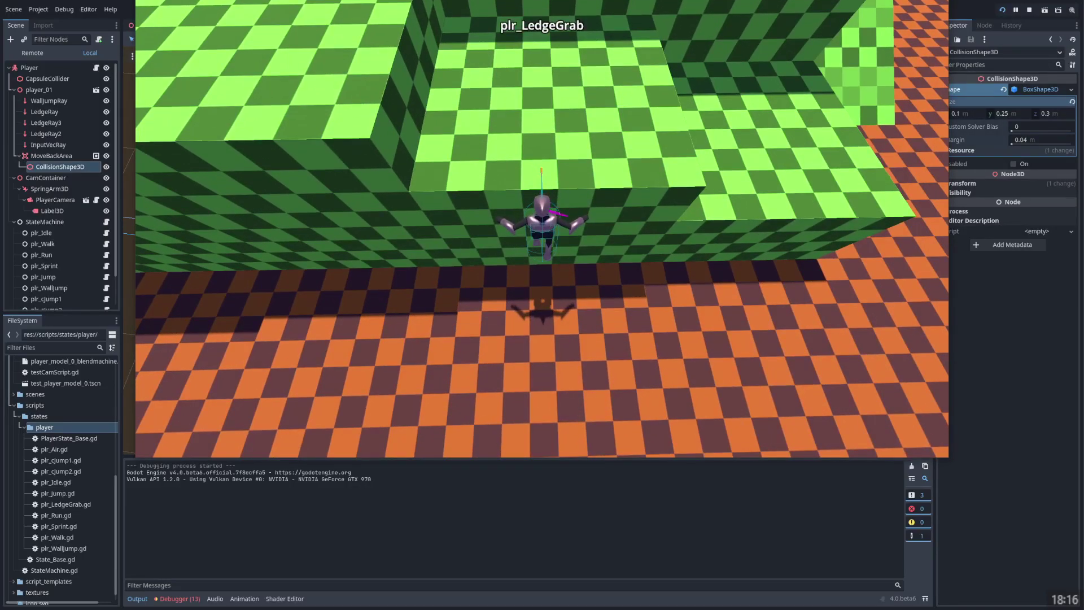
key(s)
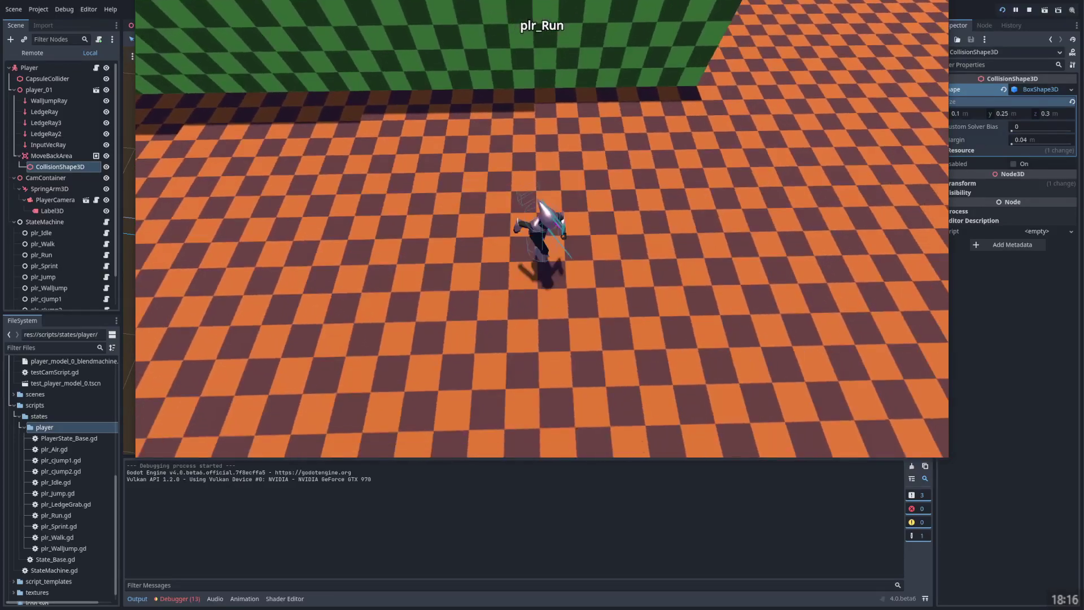
key(w)
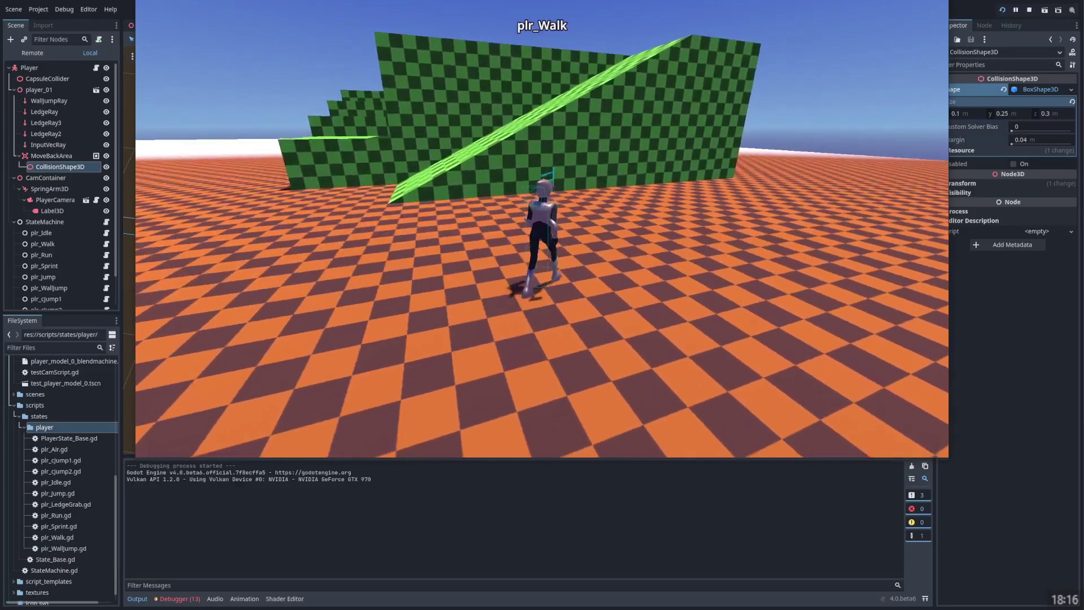
Playtest jumping at the sloped edge of the green ramp, grabbing it and letting go by moving backward.
key(shift)
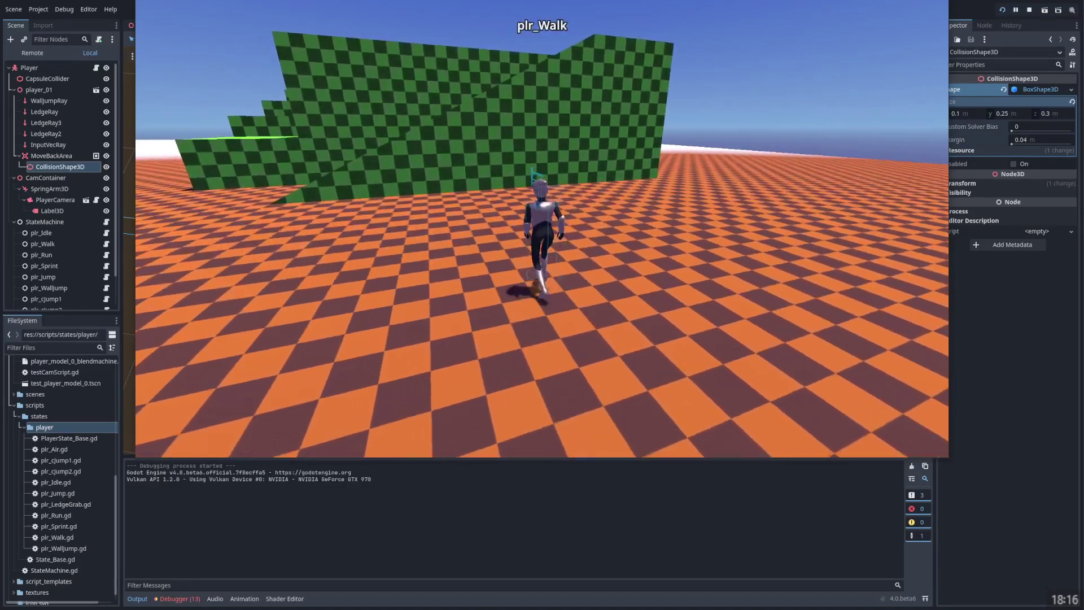
key(space)
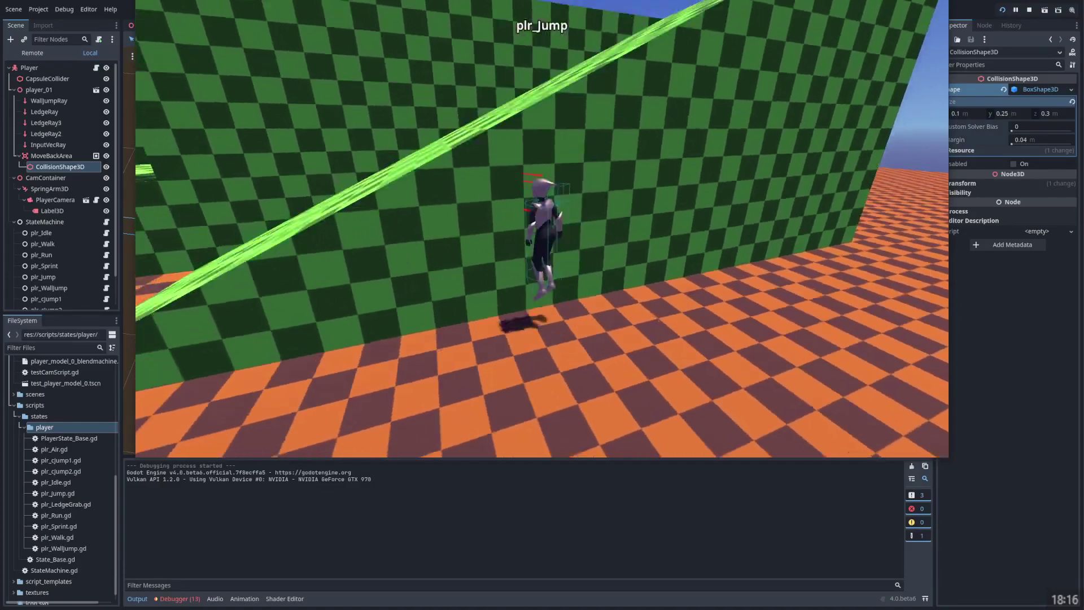
key(s)
key(w)
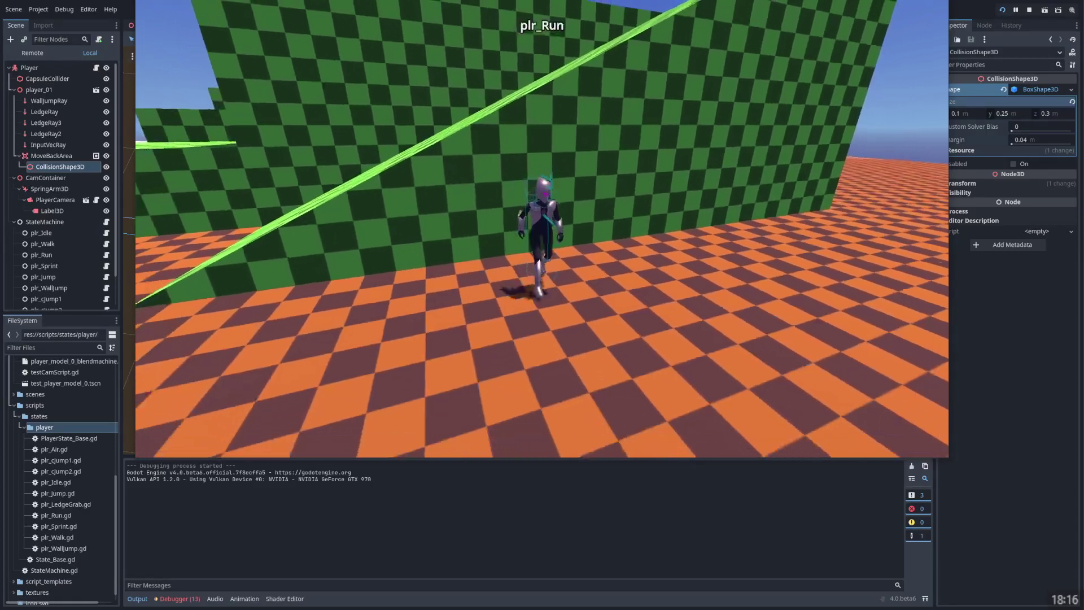
key(shift)
key(space)
key(s)
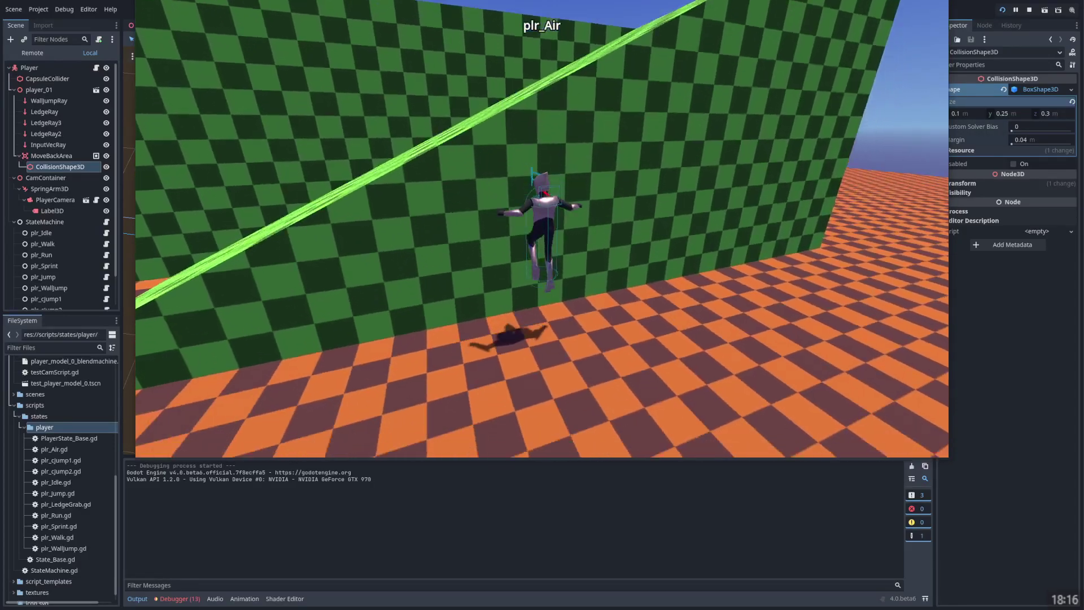
key(space)
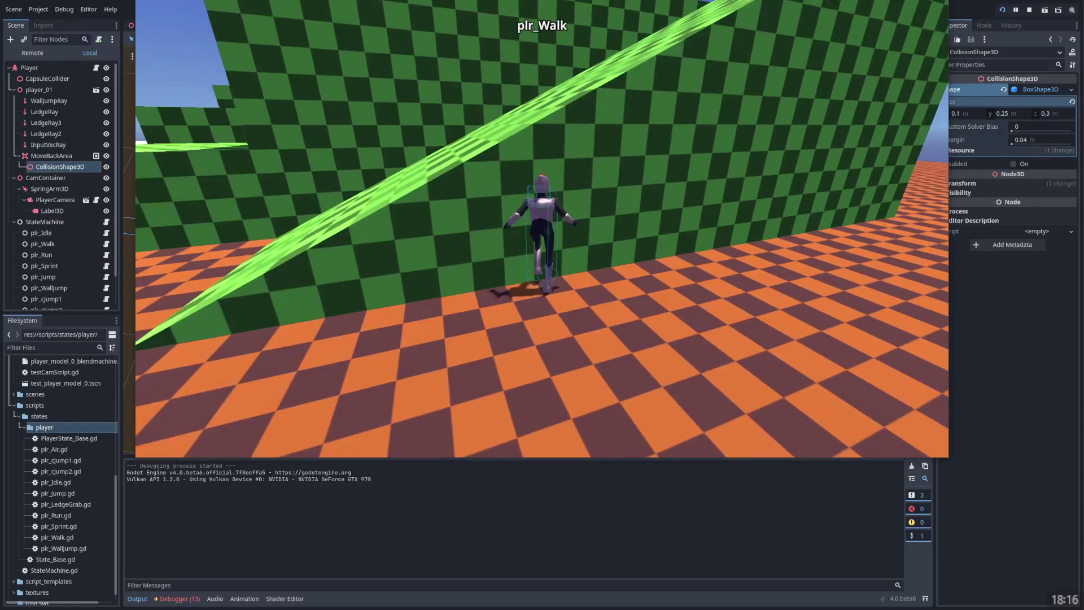
key(space)
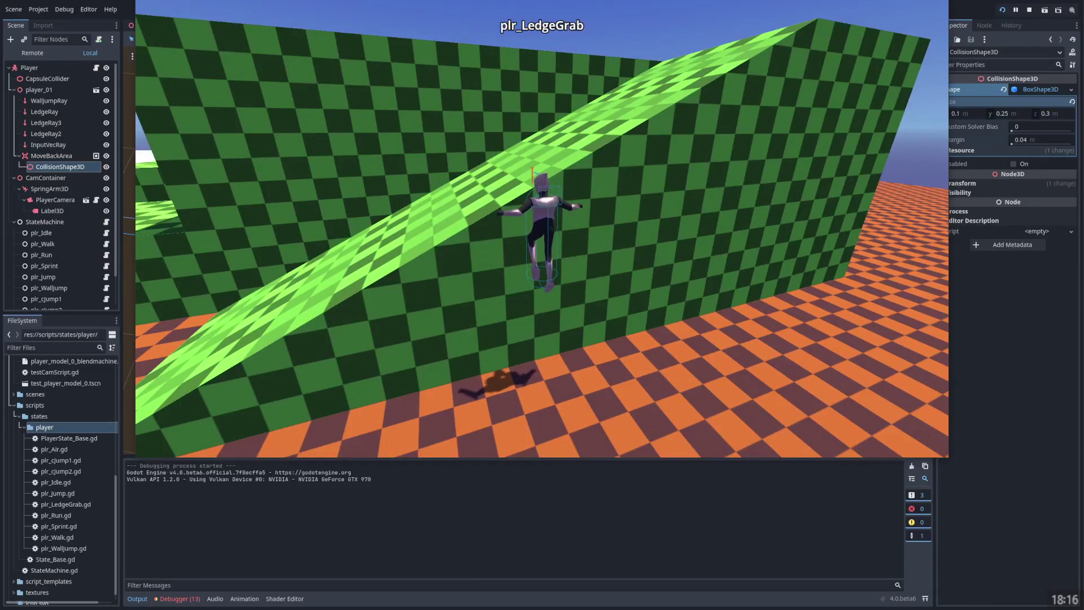
key(s)
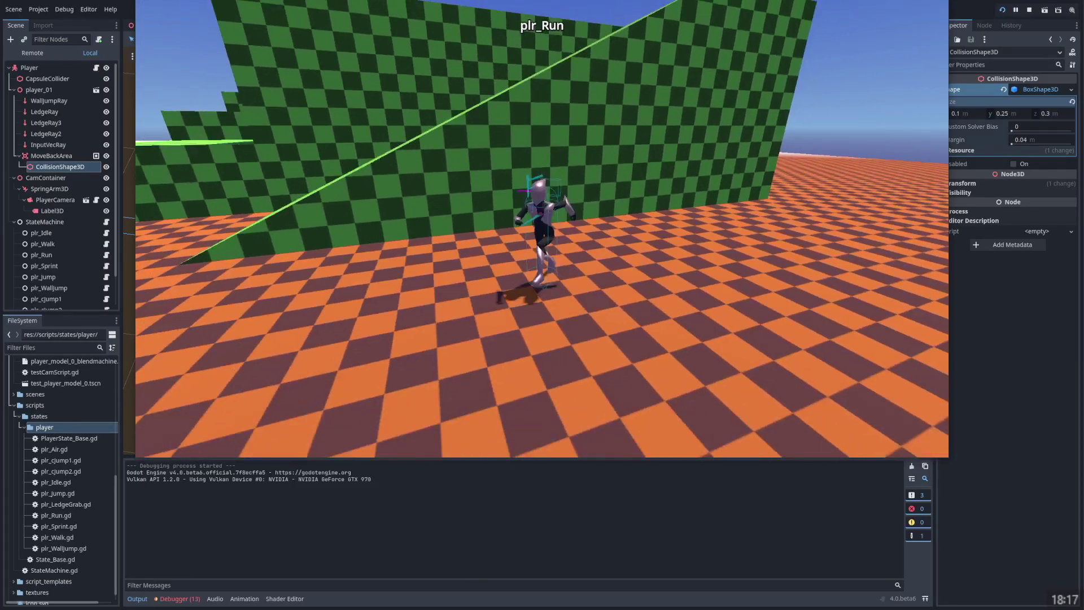
Playtest jumping from the ramp up to the top edge of the large green block.
key(w)
key(space)
key(space)
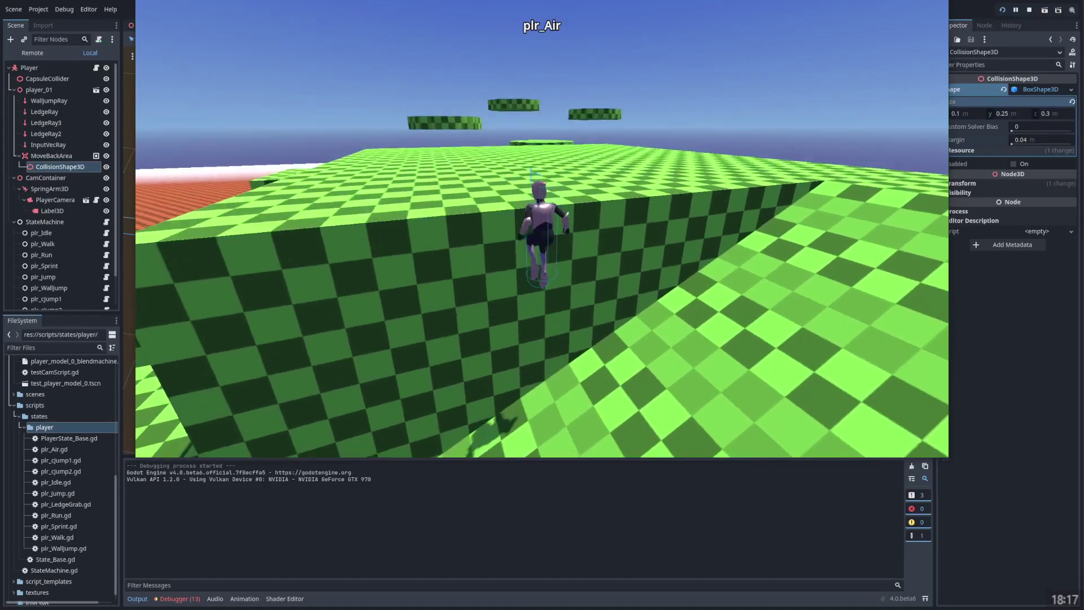
key(space)
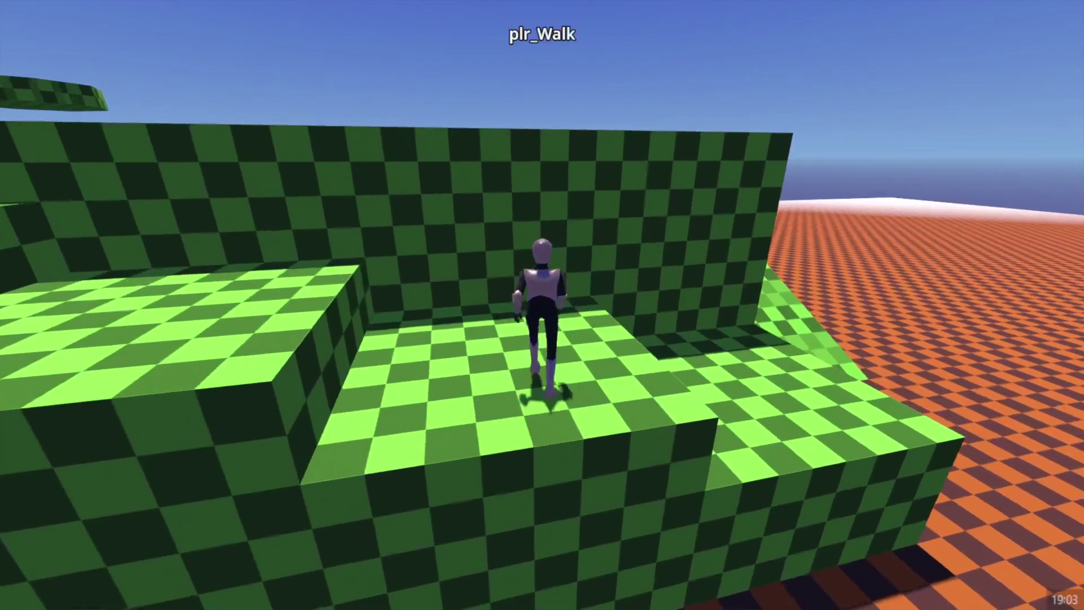
Playtest hanging from the tall block's ledge, jumping up from it, and running across the top to the round platform.
key(space)
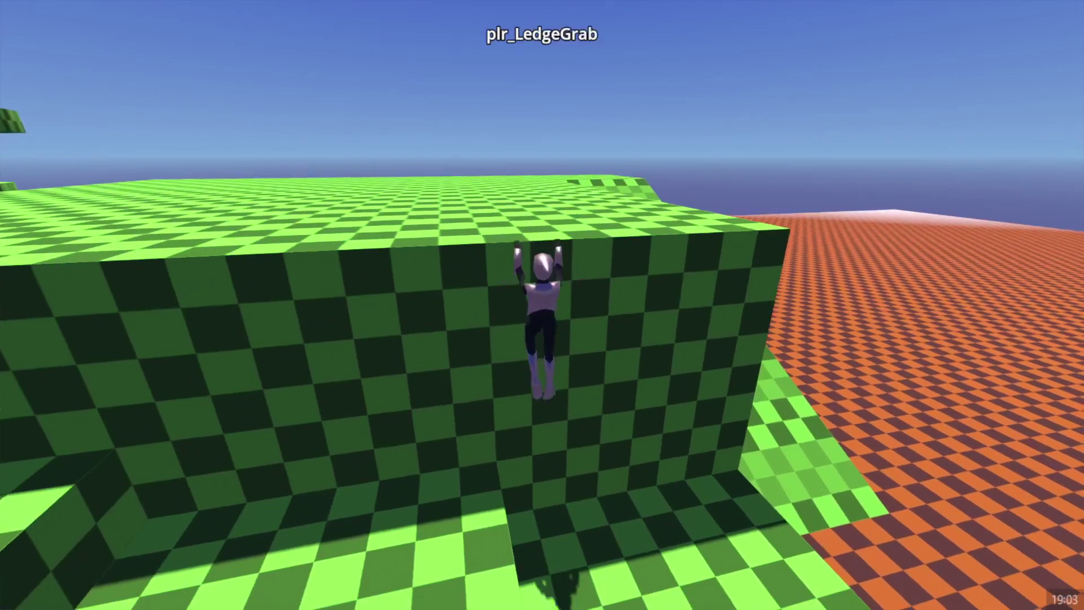
key(space)
key(w)
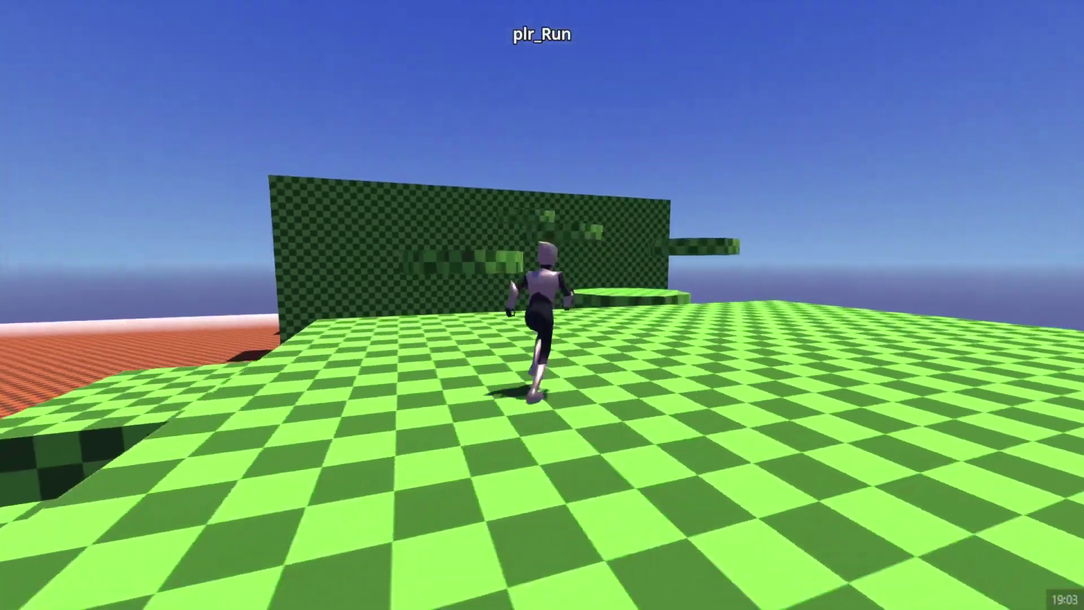
key(w)
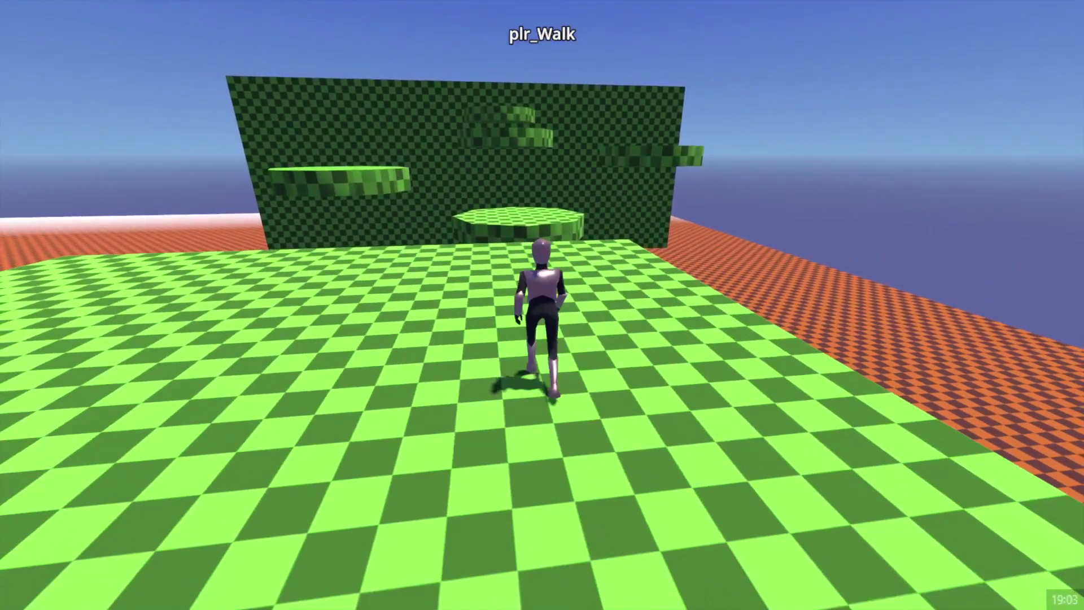
key(space)
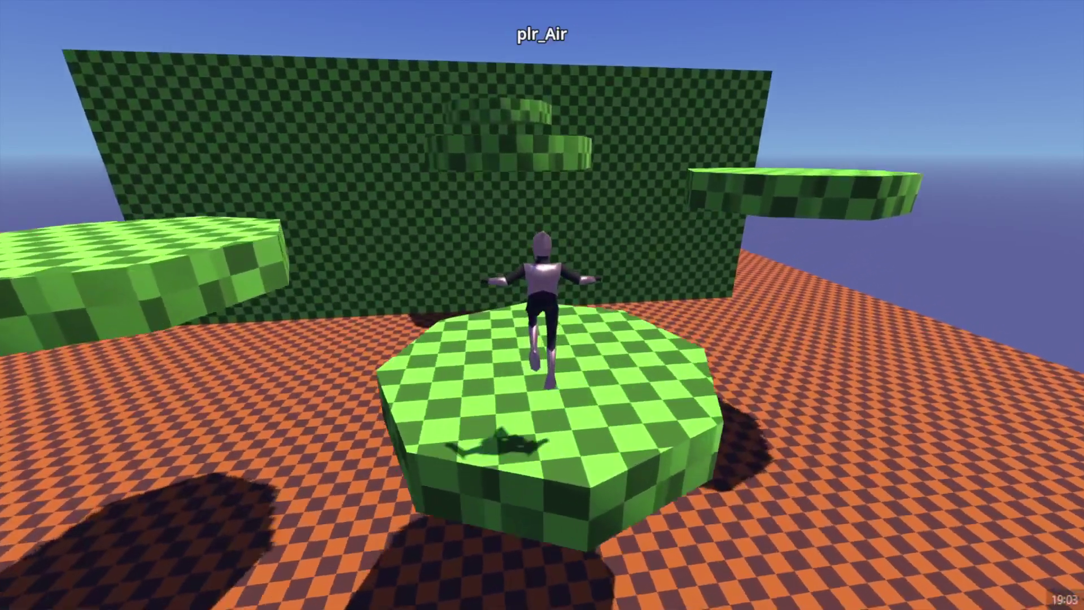
Playtest jumping from the round platform and hopping along the top edge of the tall block.
key(space)
key(space)
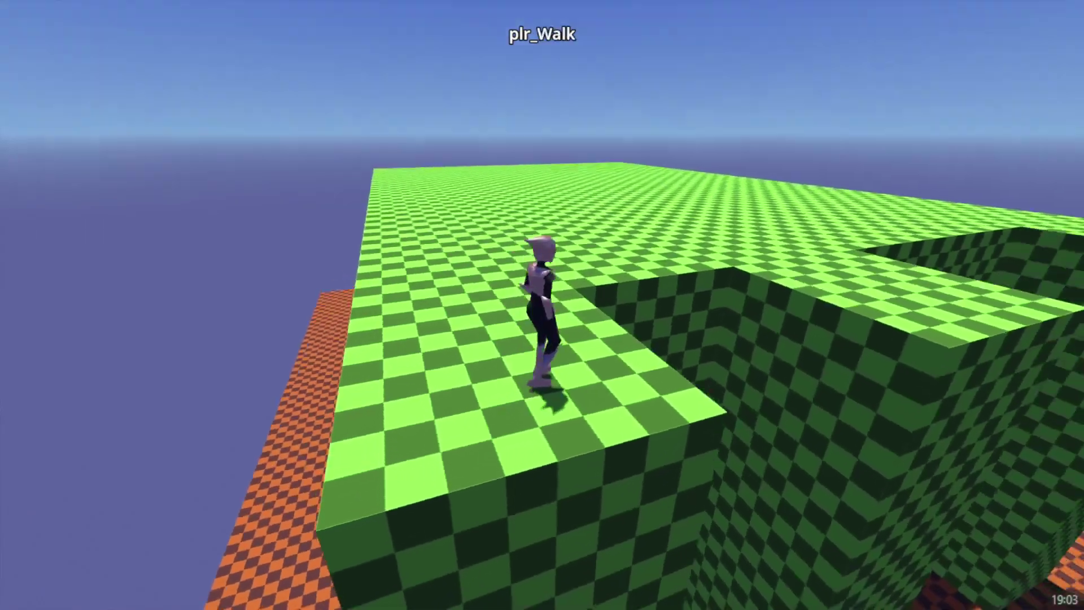
key(space)
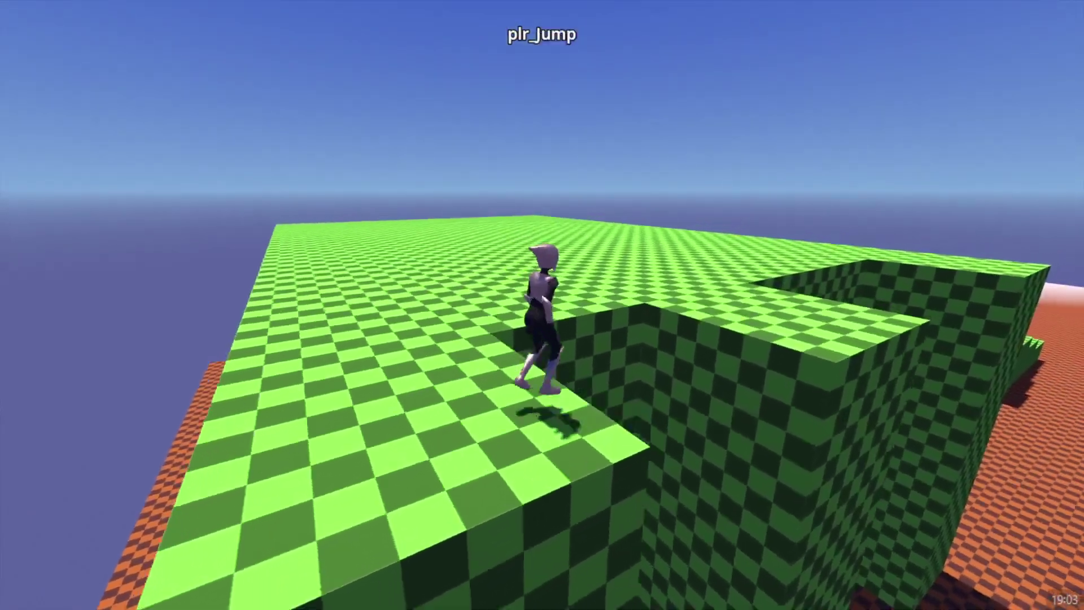
key(space)
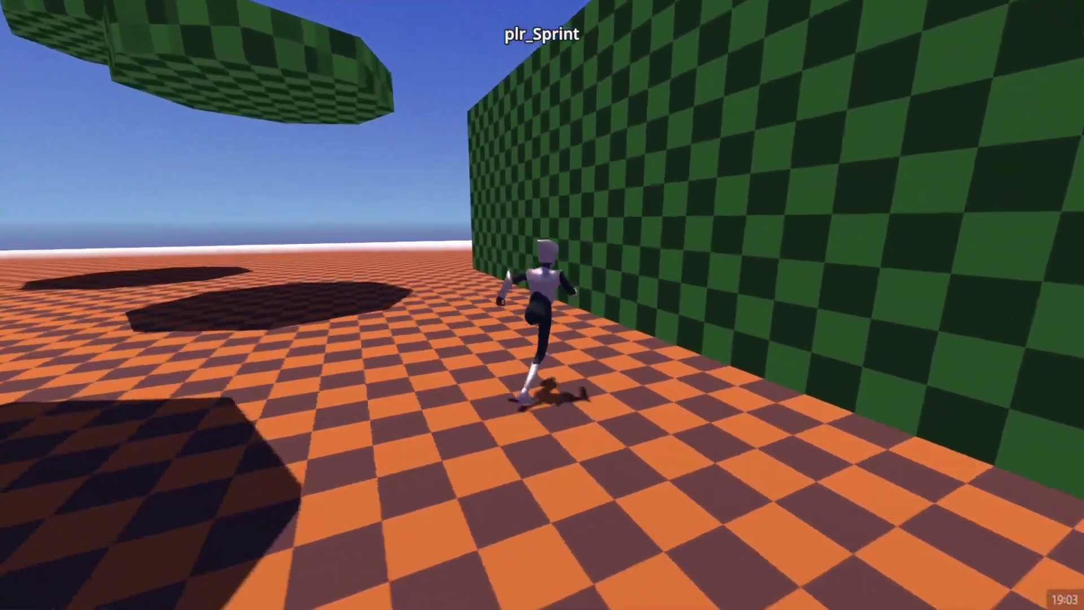
Playtest running and jumping toward and away from the green wall beside the floating round platforms.
key(space)
key(space)
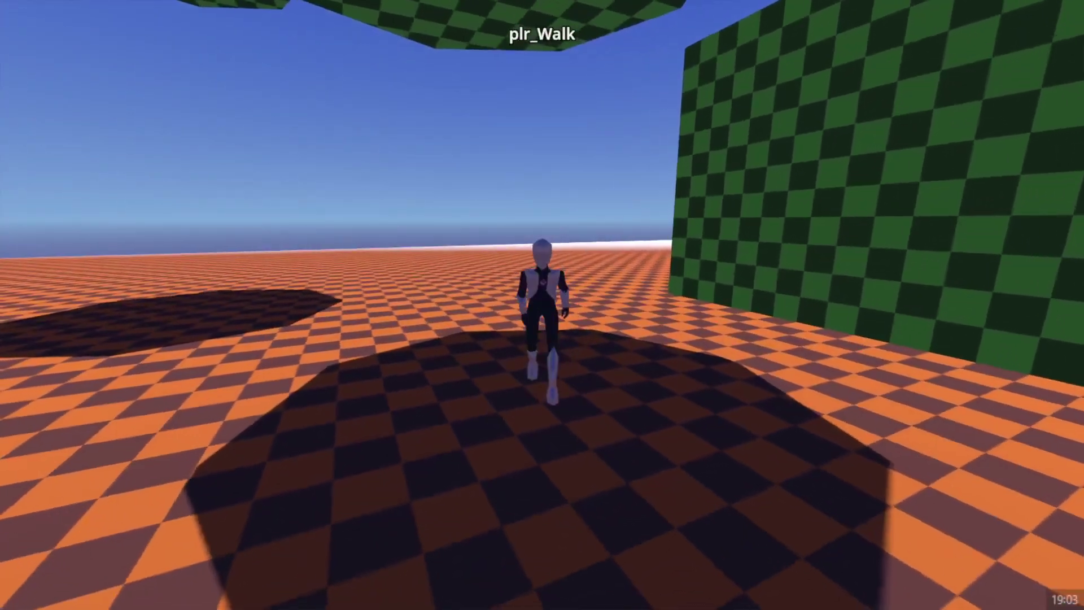
key(d)
key(space)
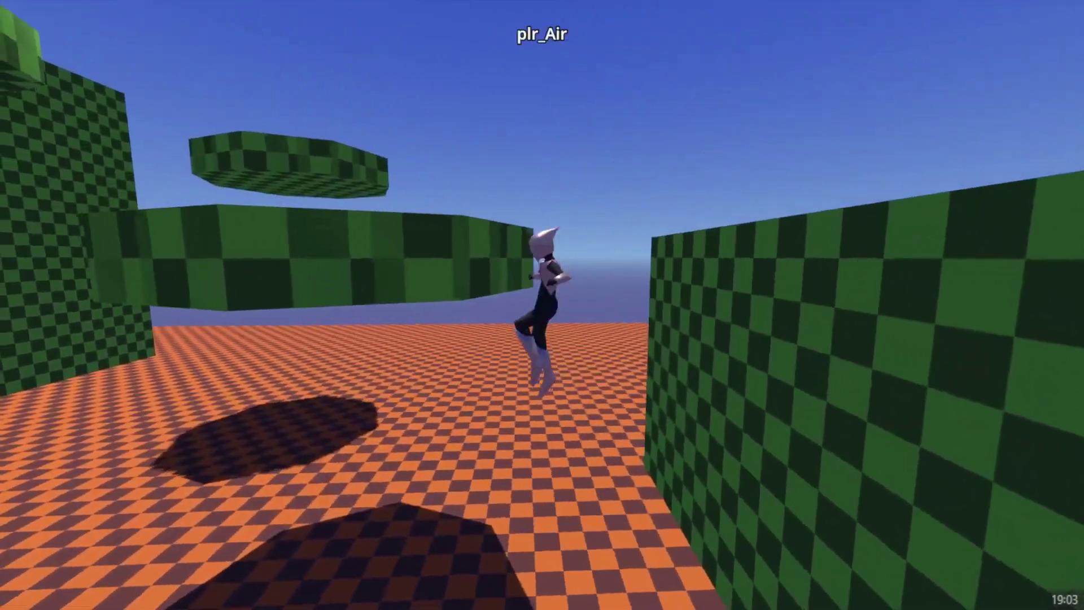
key(space)
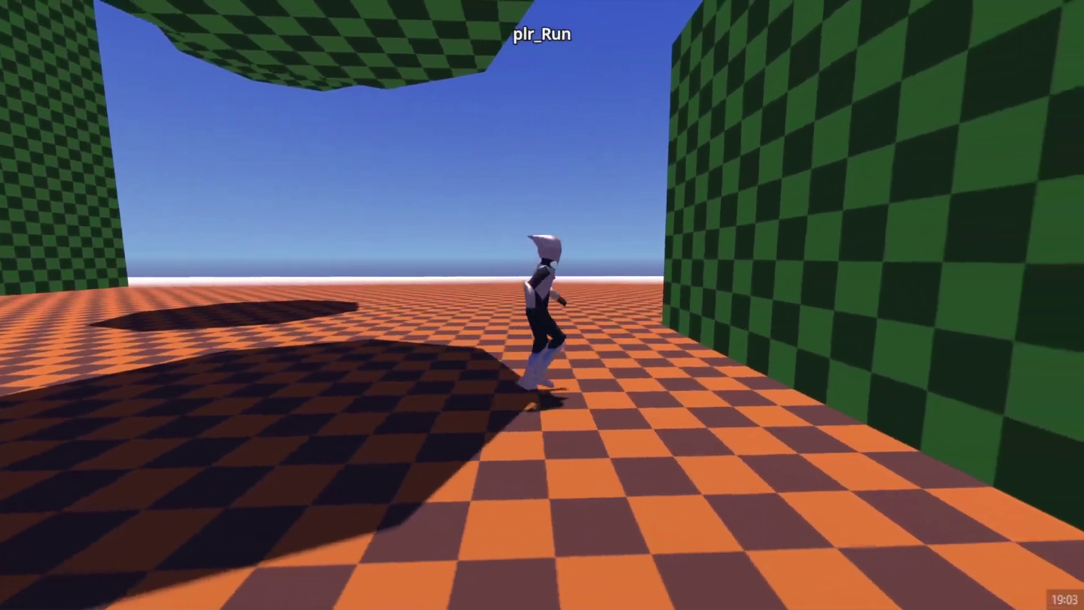
key(space)
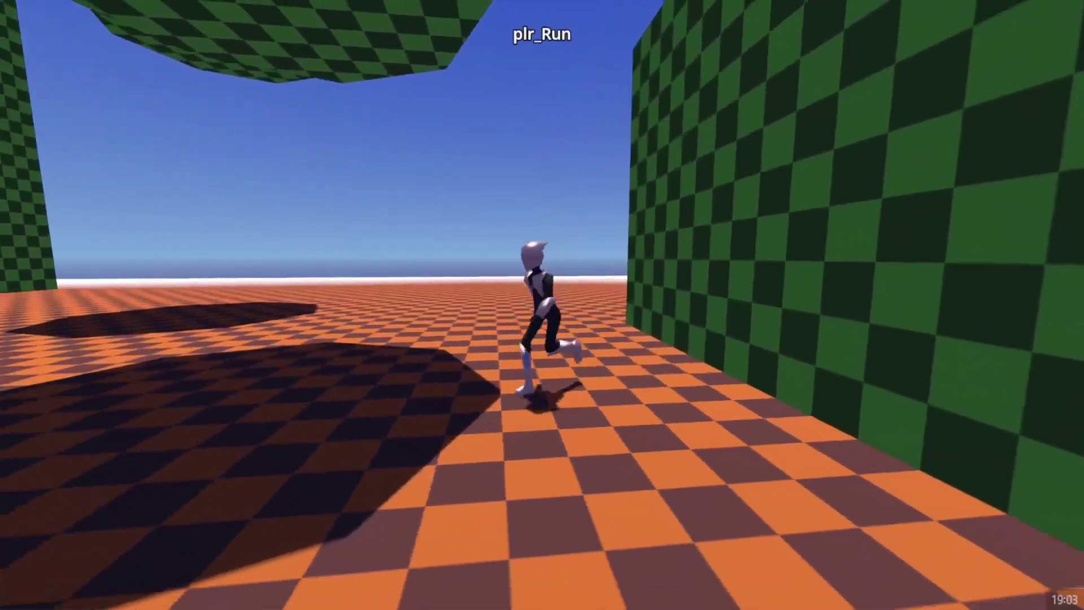
key(space)
key(space)
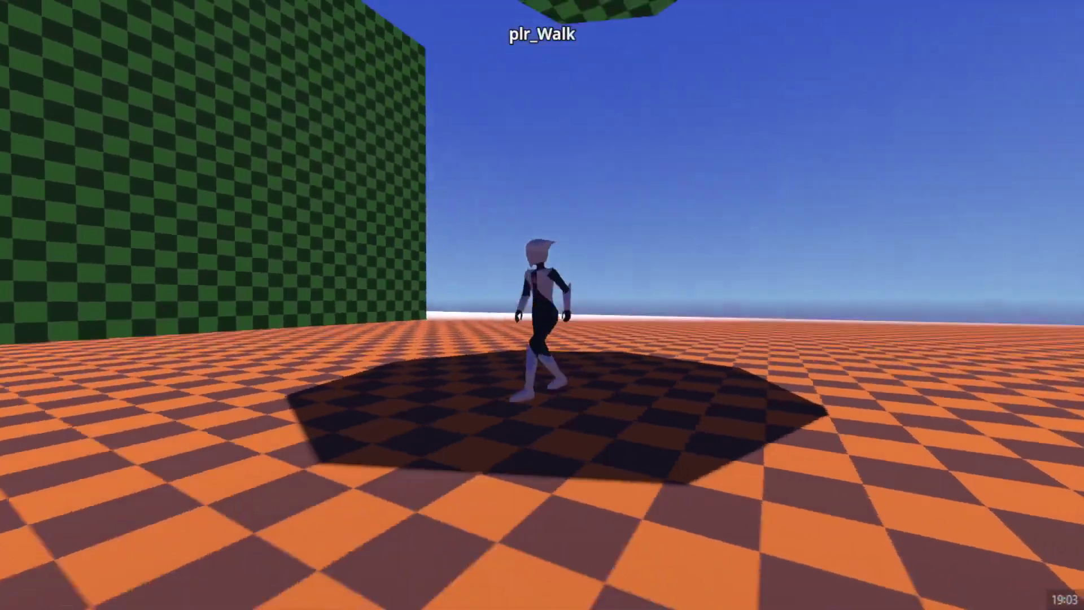
Playtest sprinting across the floor with jumps and leaping at the ledges of the stepped green blocks.
key(shift)
key(s)
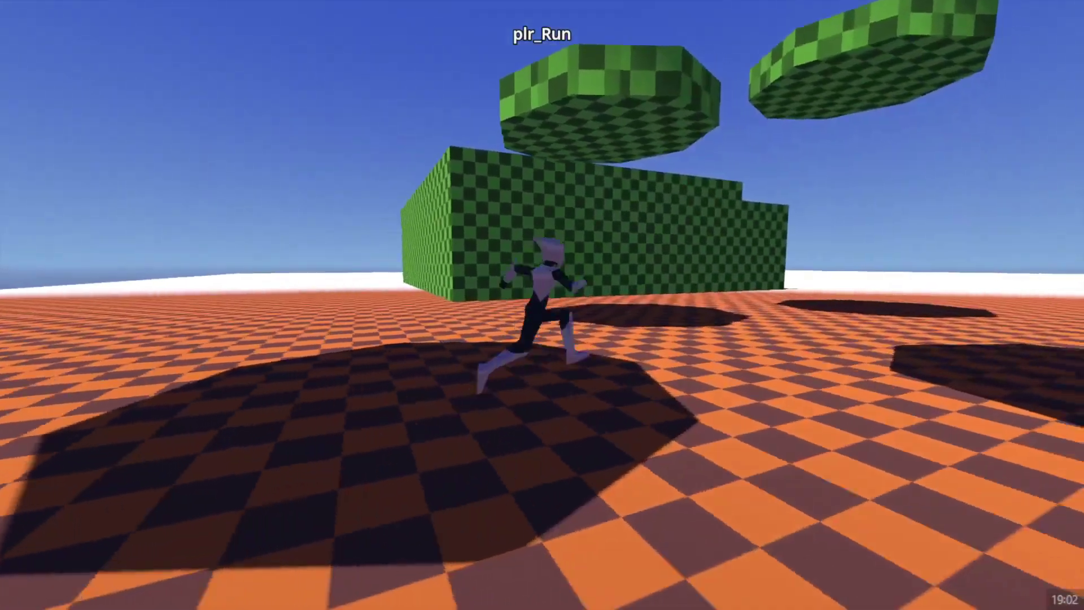
key(space)
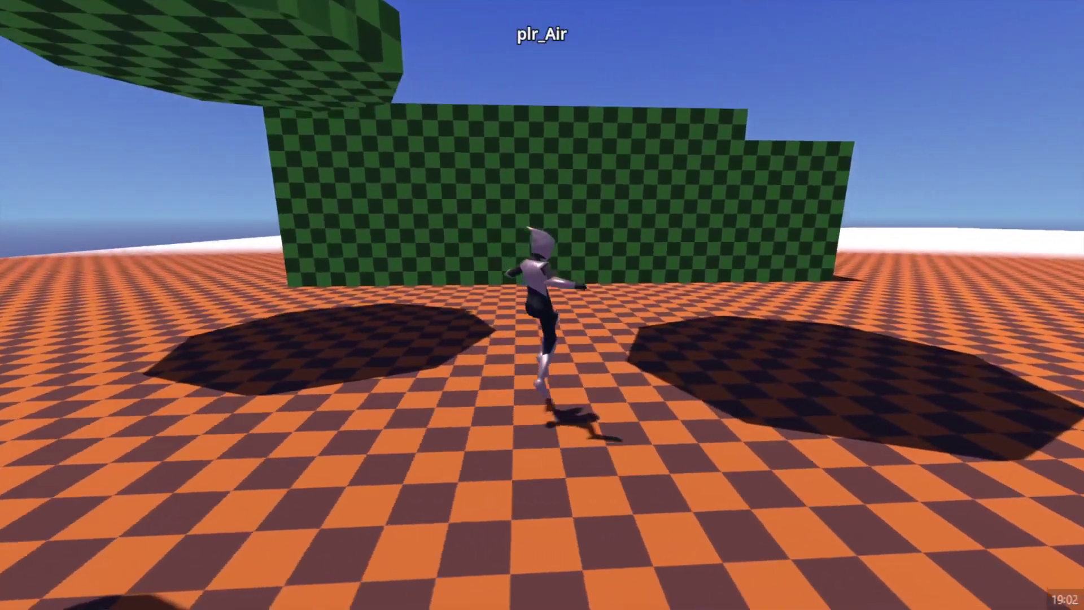
key(space)
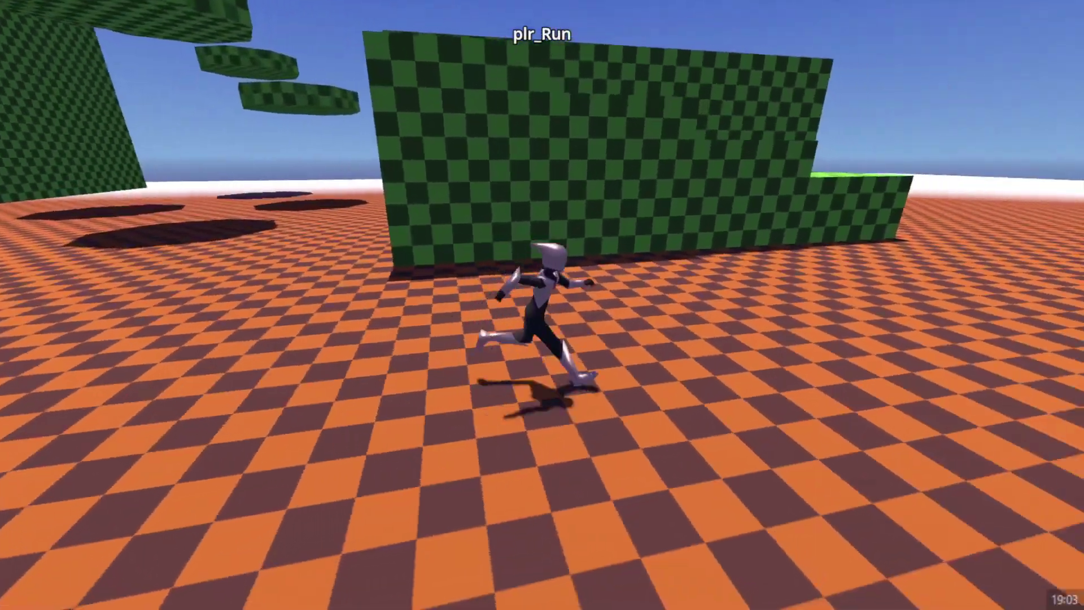
key(space)
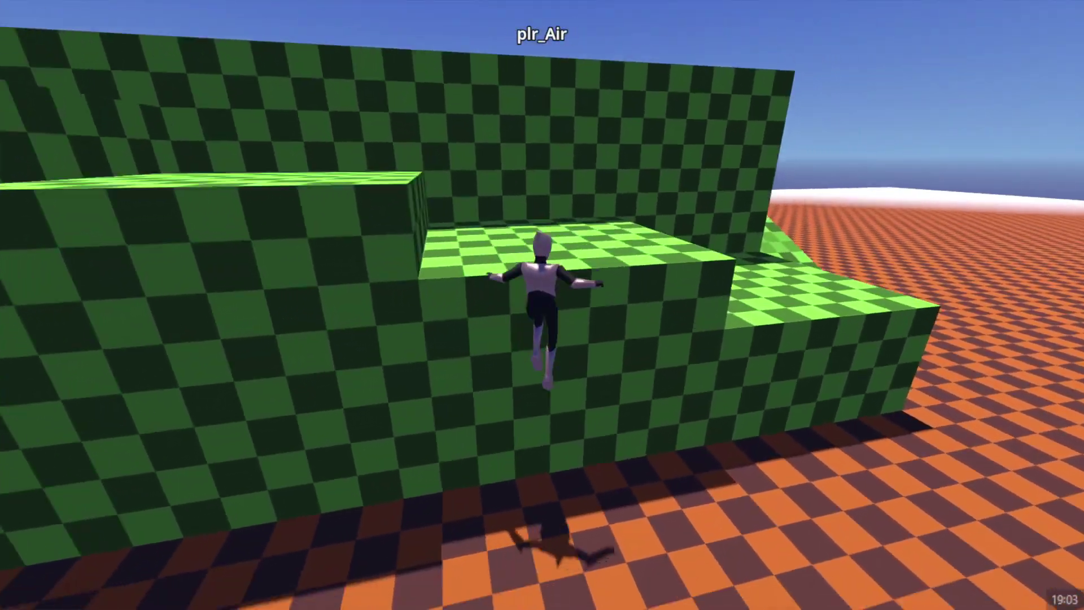
key(space)
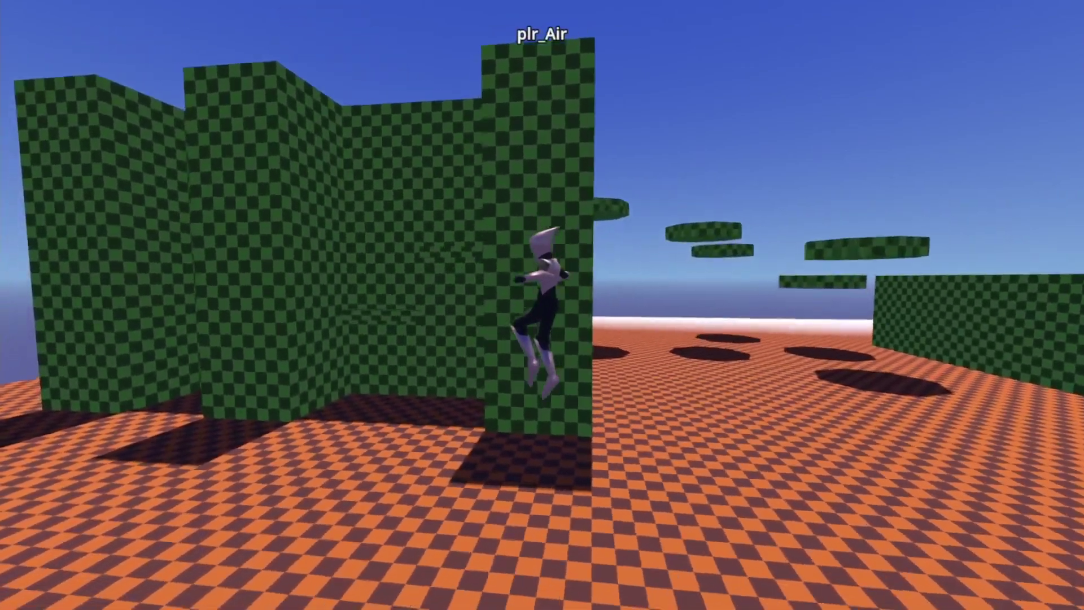
Playtest repeated jumps against the outer faces and corners of the tall pillared walls.
key(space)
key(space)
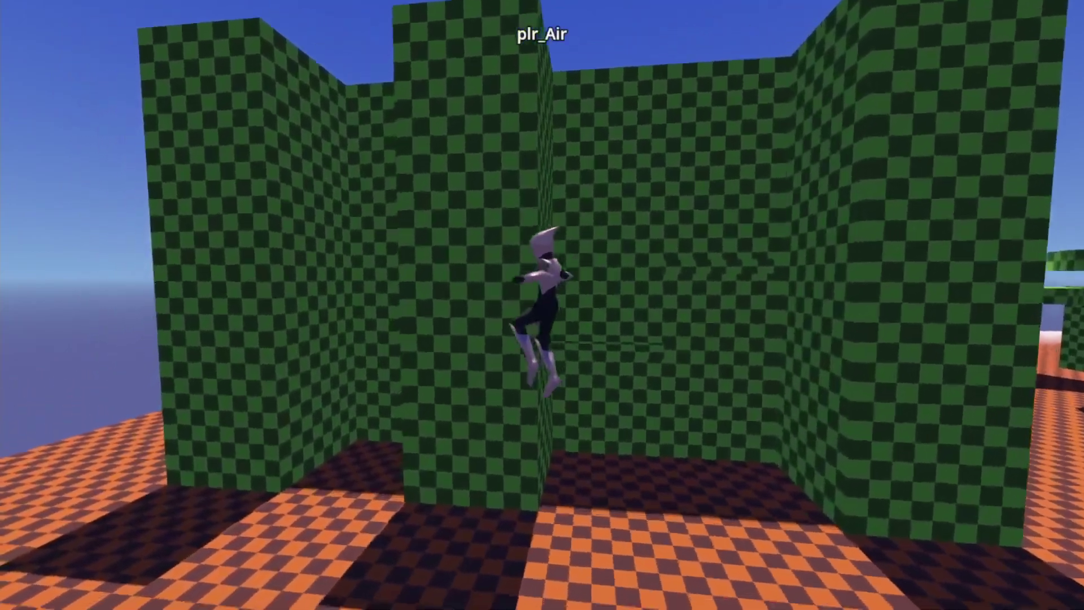
key(space)
key(space)
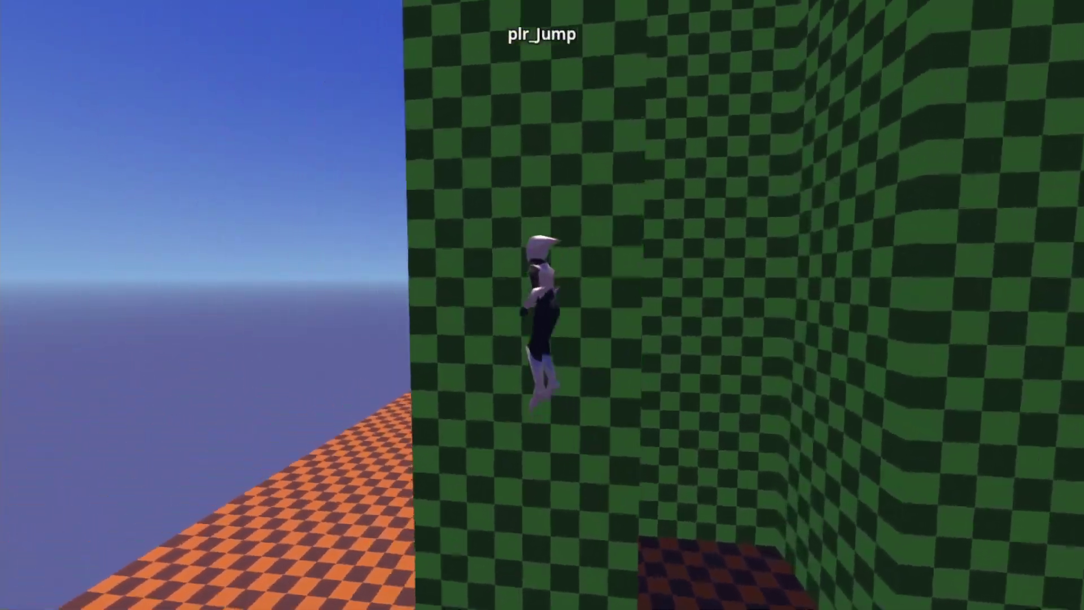
key(space)
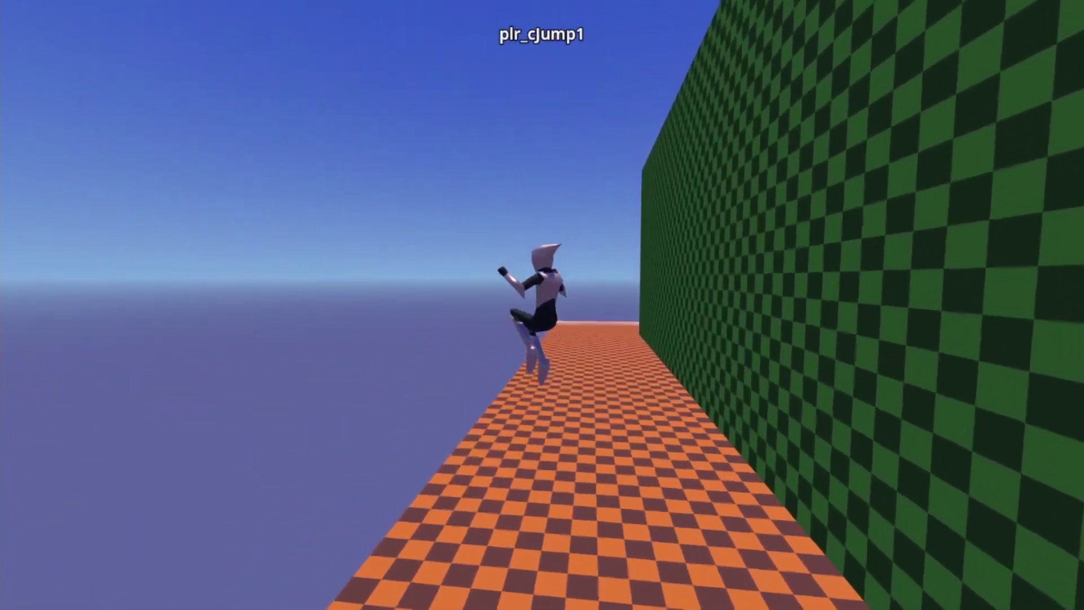
key(space)
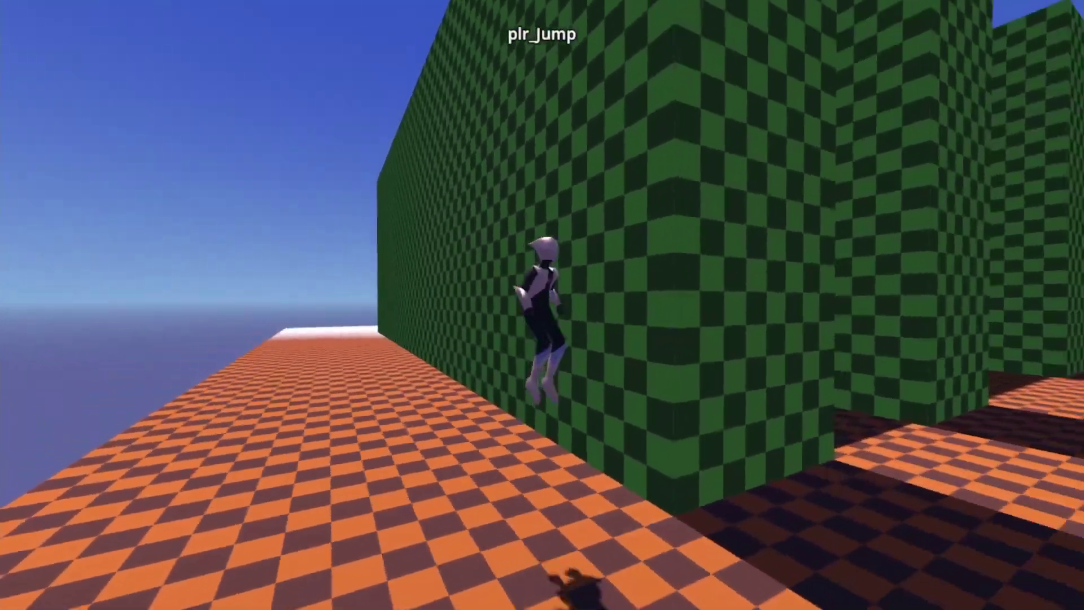
key(space)
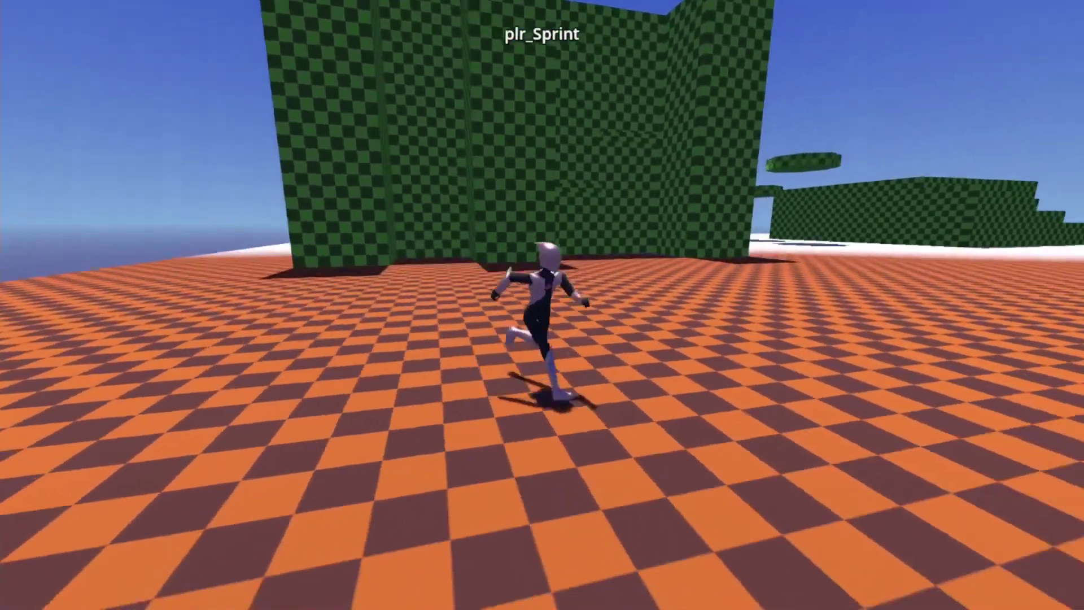
Playtest sprinting from the open floor toward the recess between the tall pillars and jumping.
key(space)
key(space)
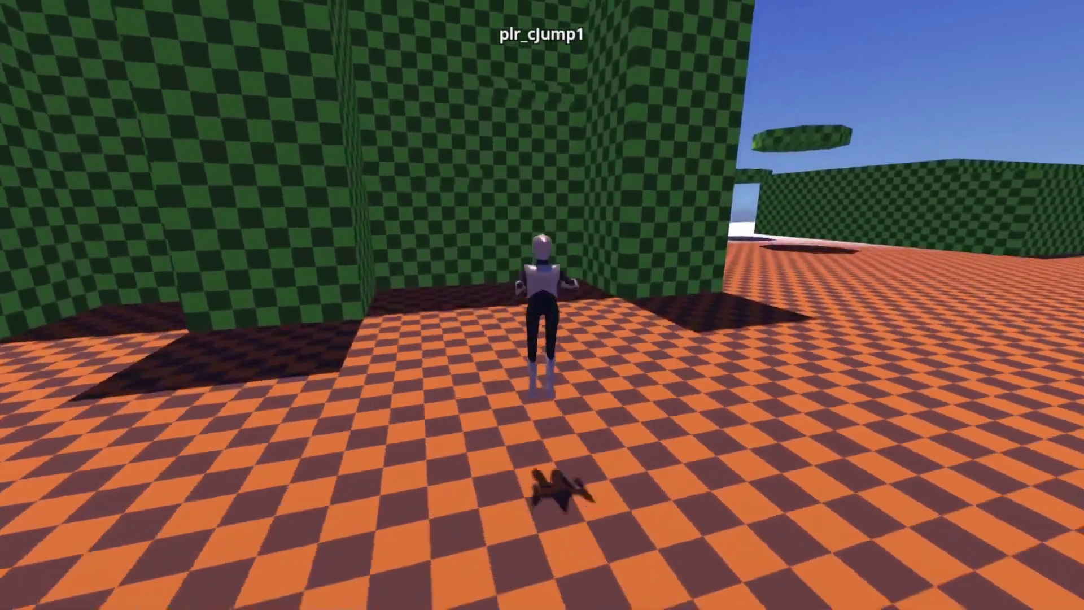
key(space)
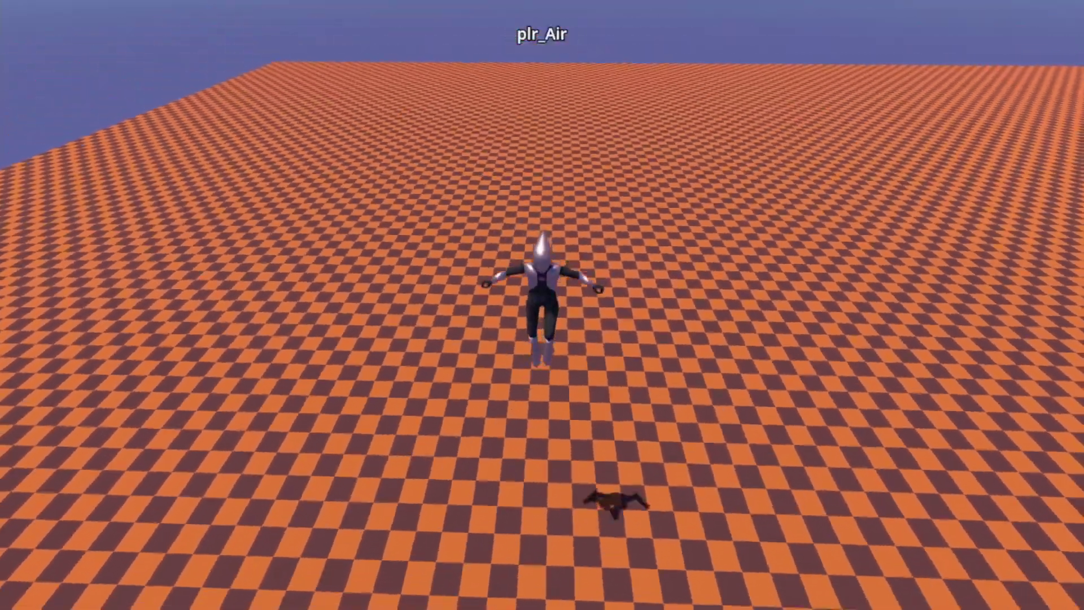
Playtest sprinting and jumping over the open floor to the foot of the green ramp.
key(w)
key(shift)
key(space)
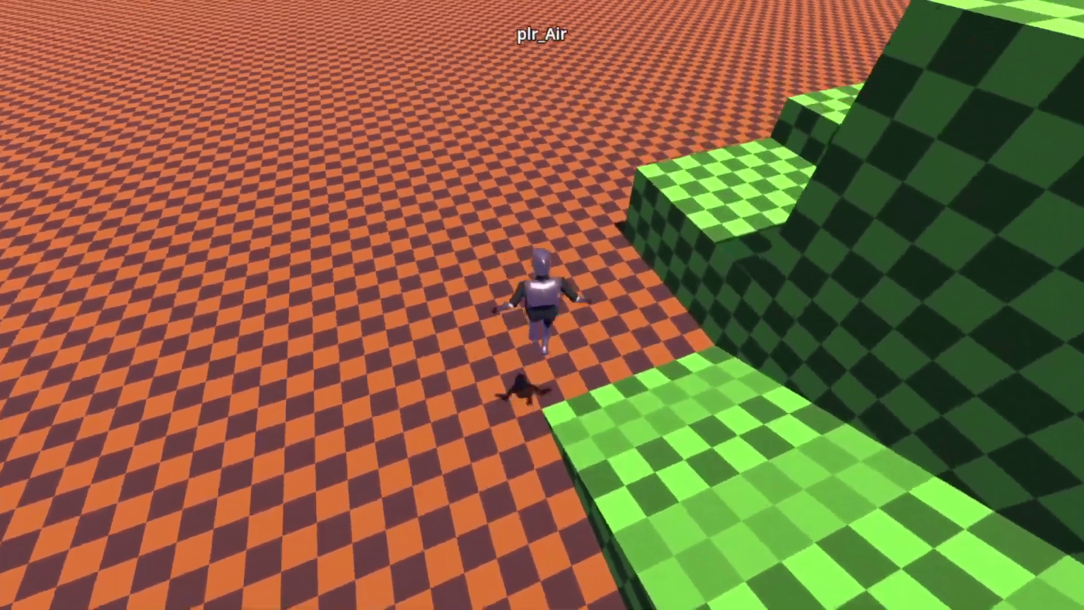
key(space)
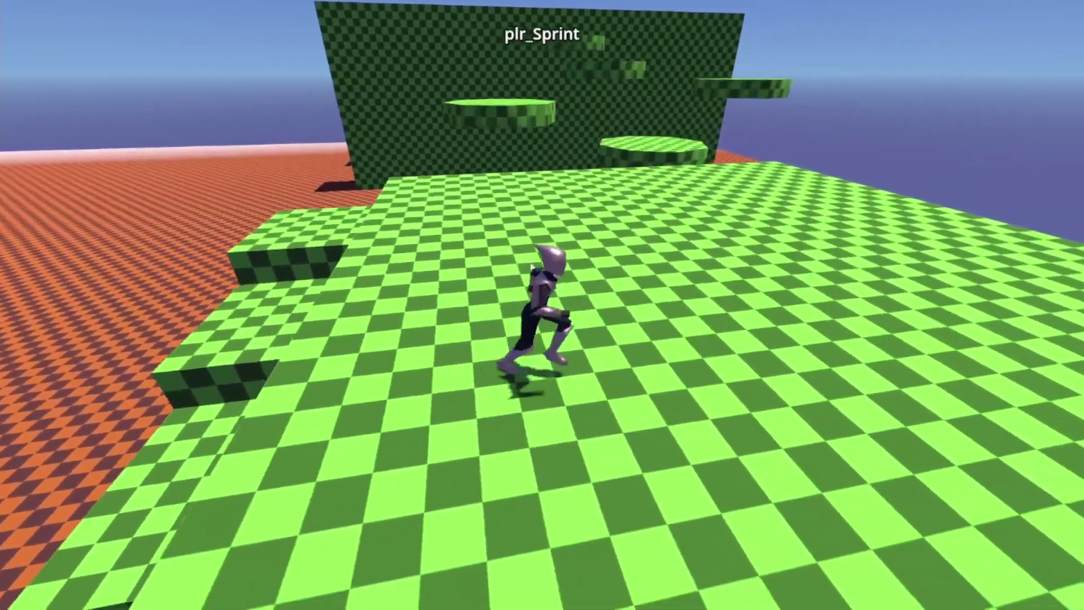
Playtest jumping by the low step beside the ramp and while sprinting along the tall wall.
key(s)
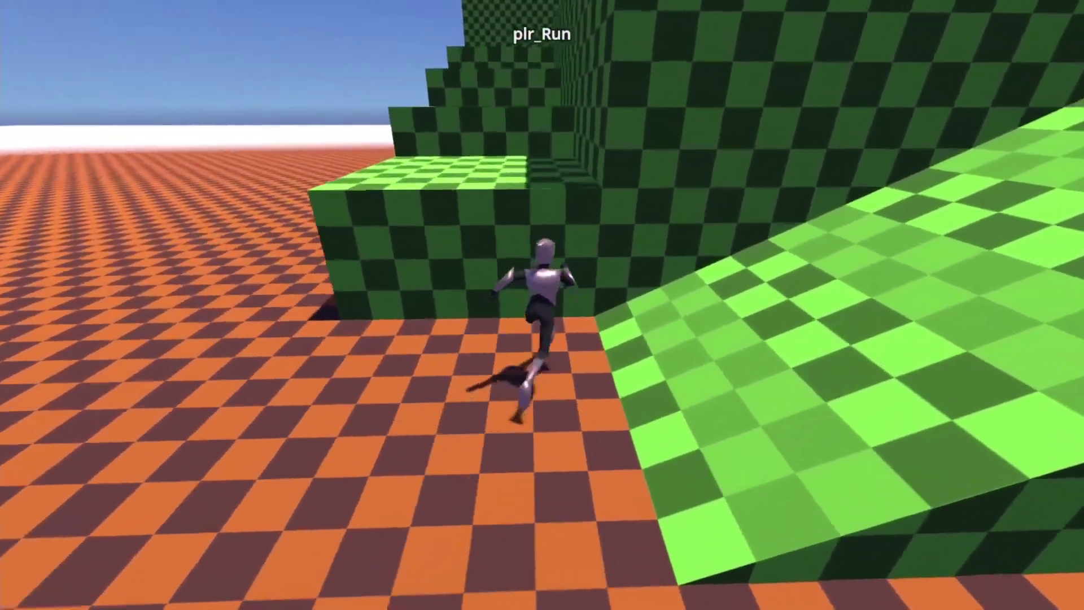
key(space)
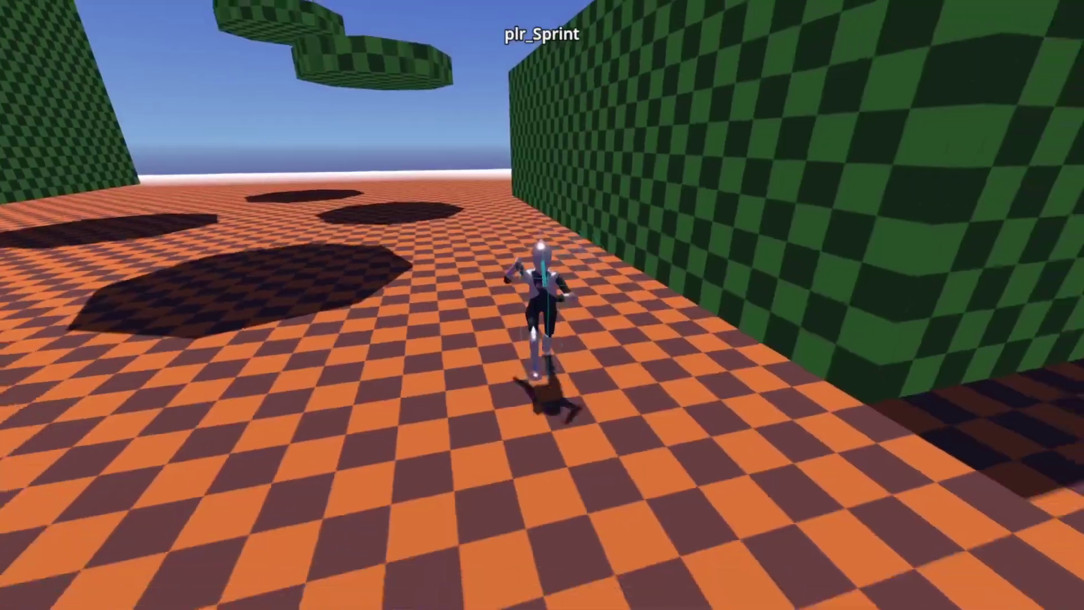
key(space)
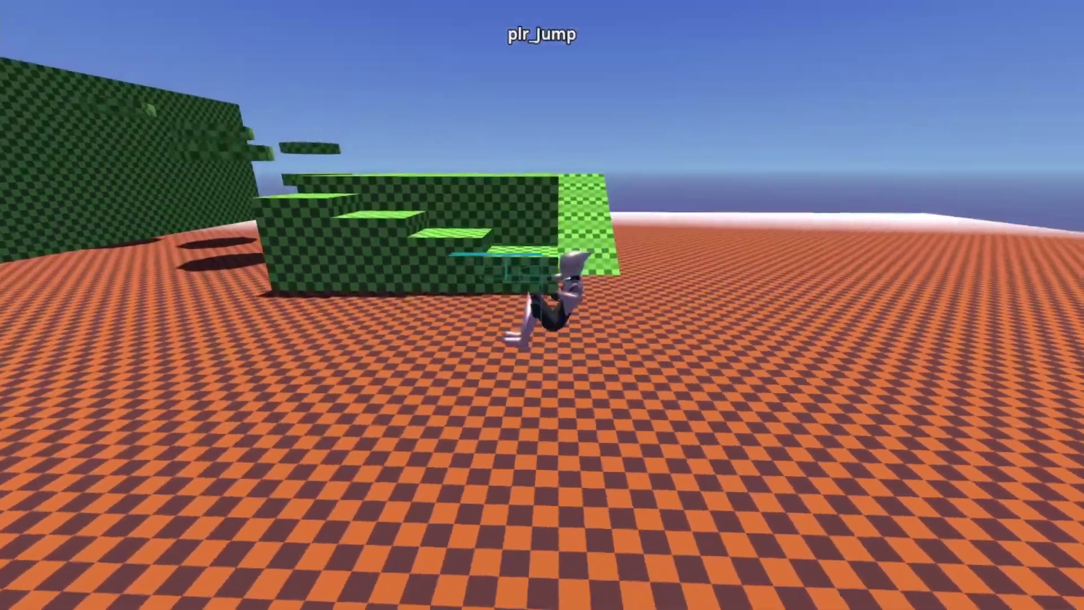
Playtest jumping and sprinting across the open floor with the detection rays and shapes displayed.
key(space)
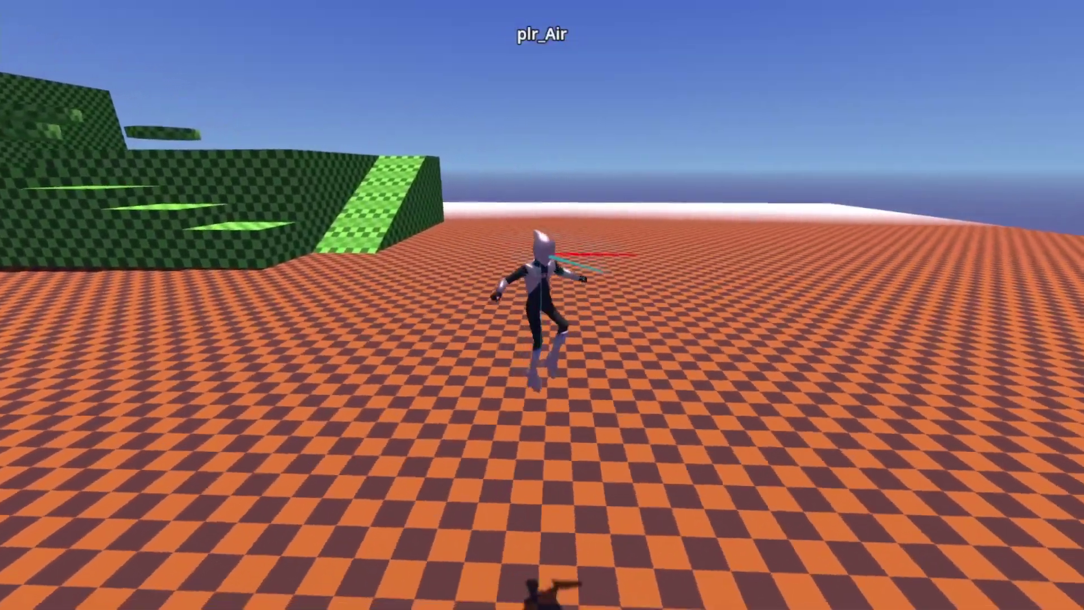
key(space)
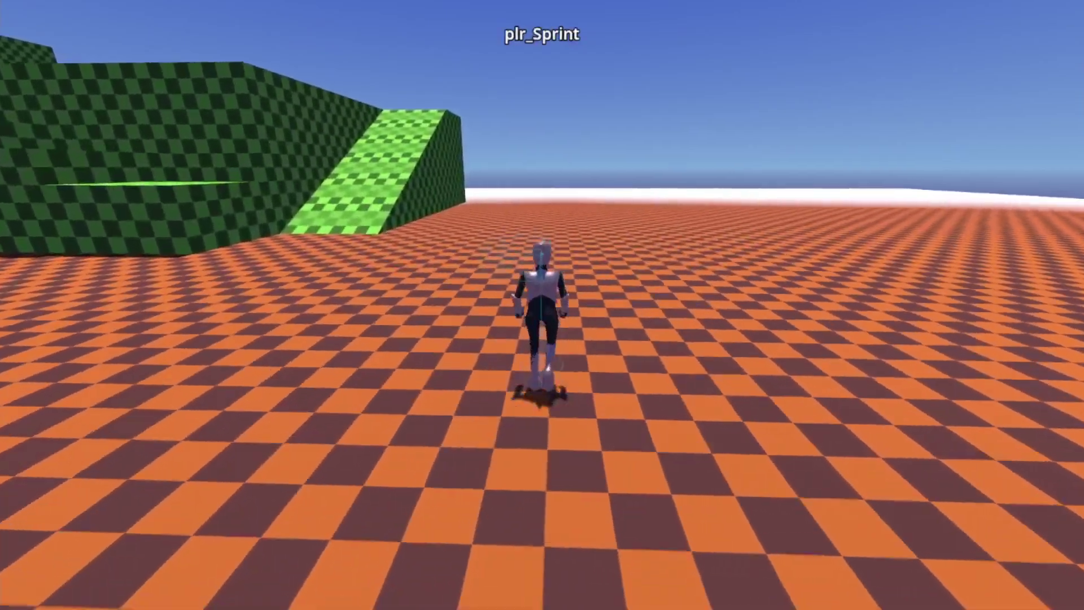
key(space)
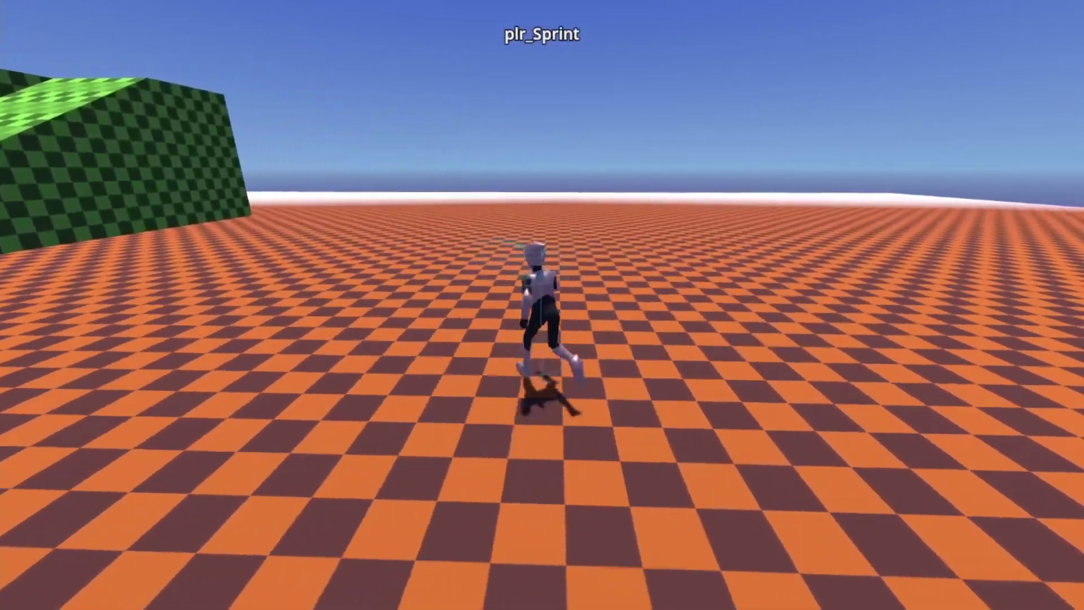
key(space)
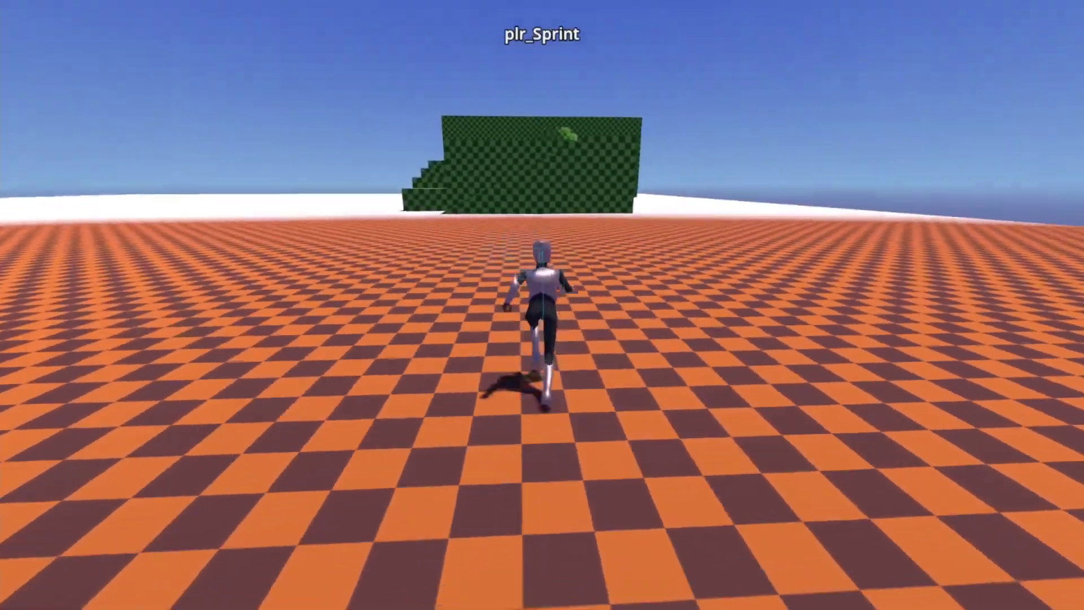
Playtest sprinting at the side of the ramp block and jumping up onto its top.
key(space)
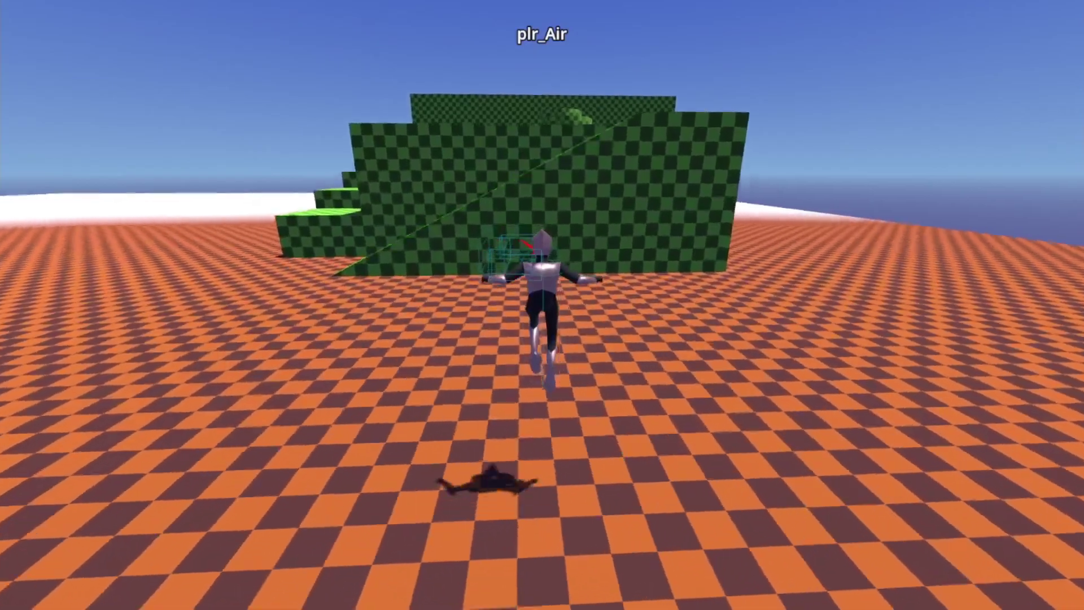
key(space)
key(space)
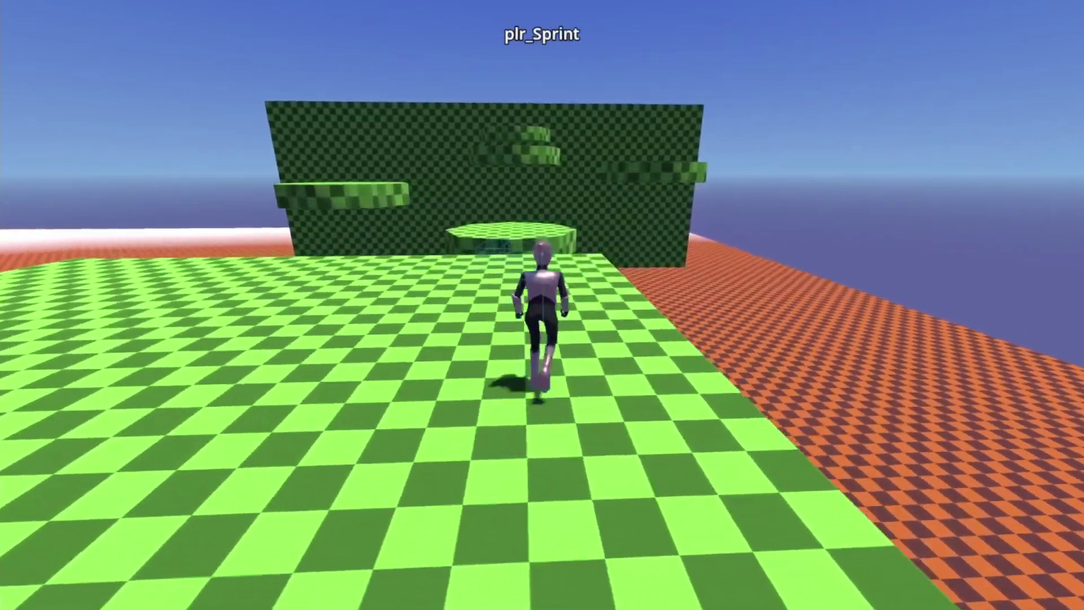
Playtest jumping from the large green block onto the round platforms with the detection rays displayed.
key(space)
key(space)
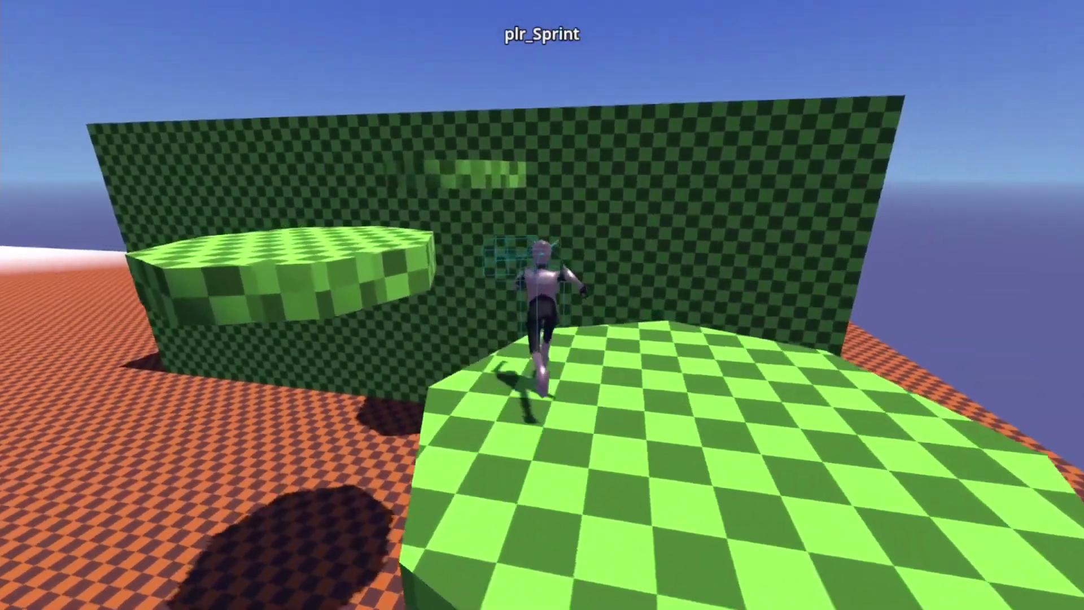
key(space)
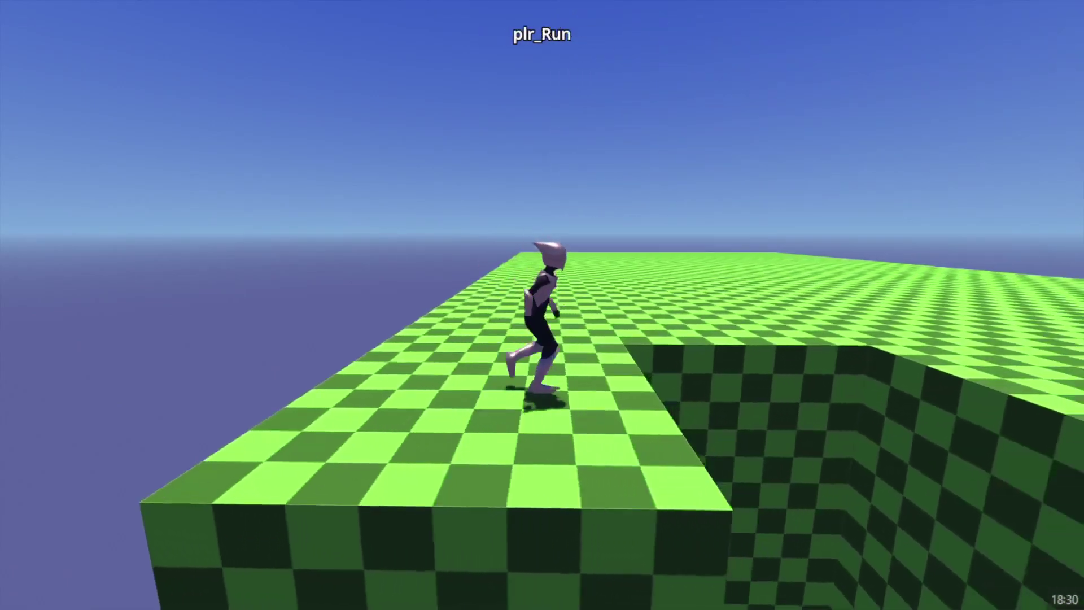
Switch to the green pit and playtest dropping from the block's top into it while wall jumping between its walls.
key(space)
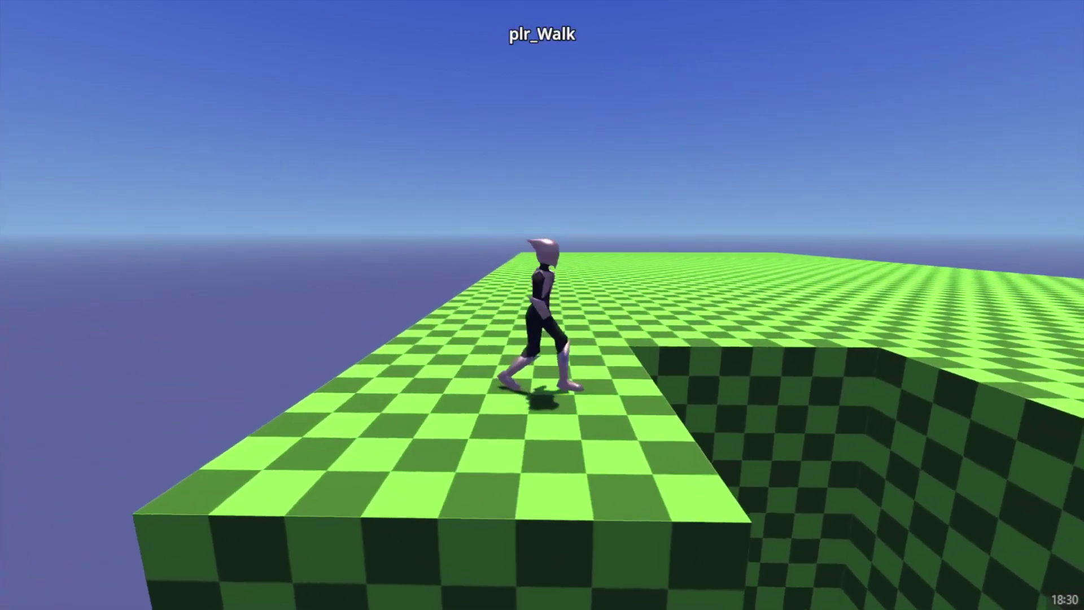
key(space)
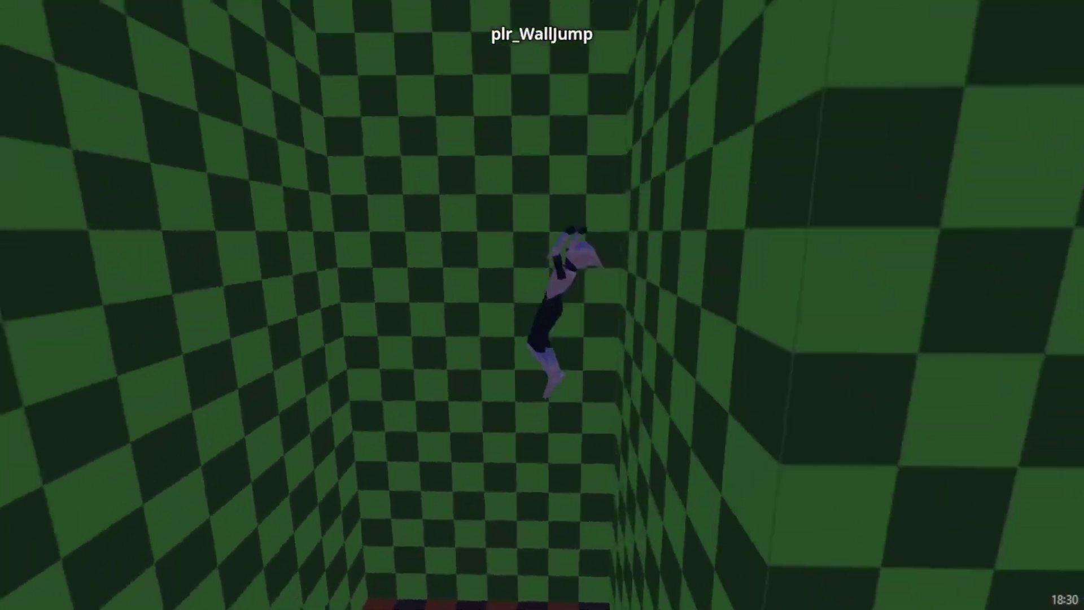
key(space)
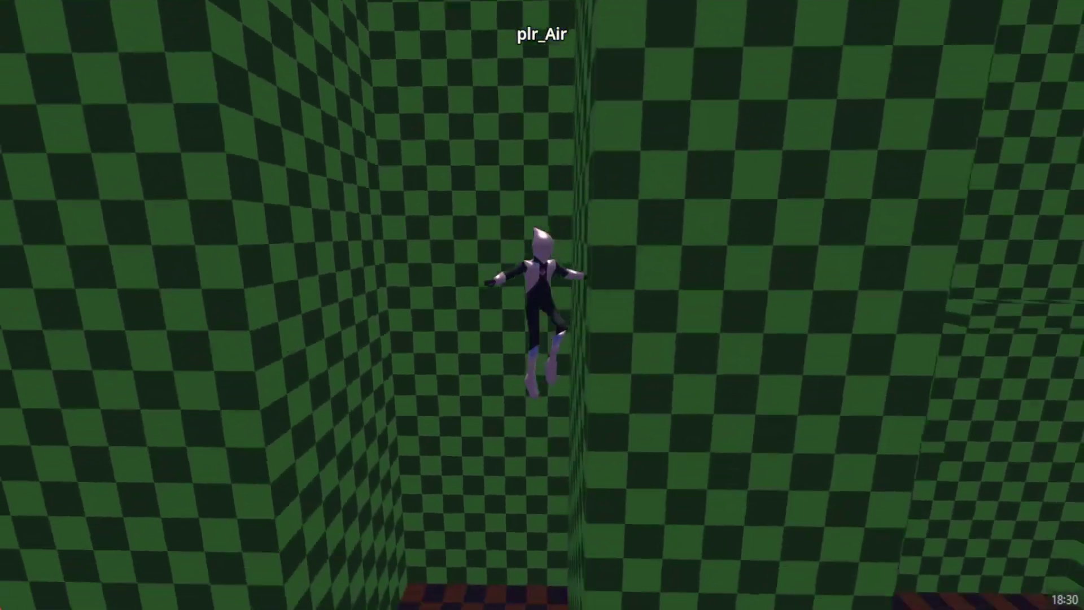
key(w)
key(space)
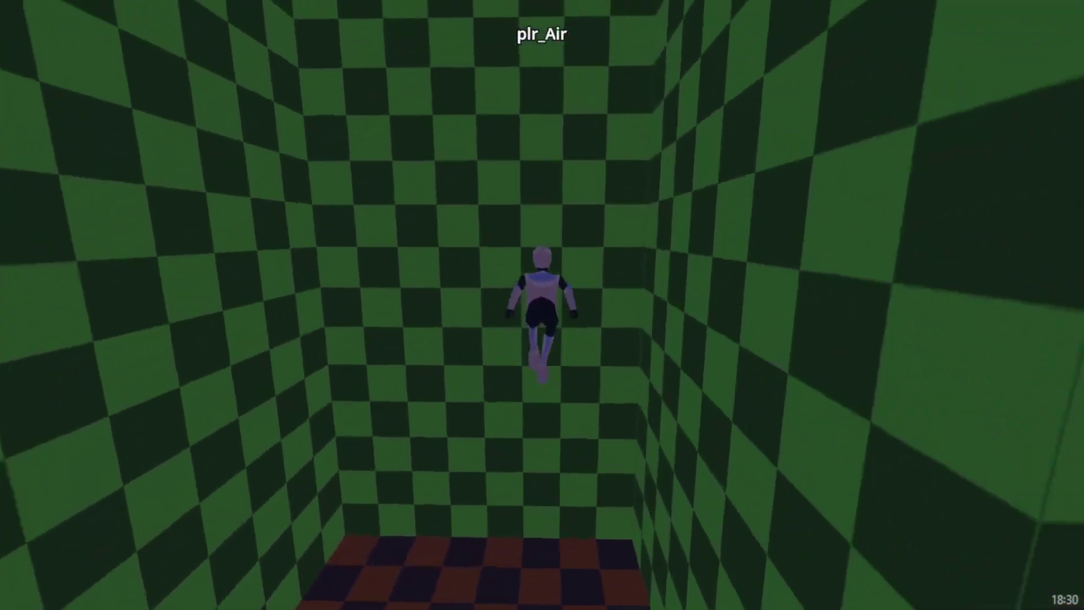
key(space)
key(space)
key(space)
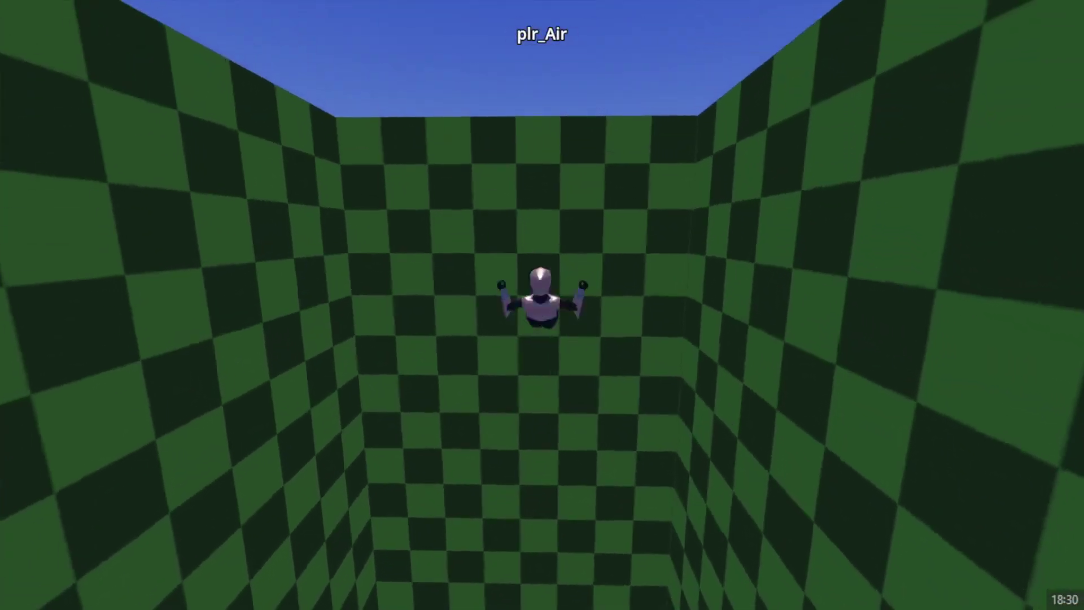
key(space)
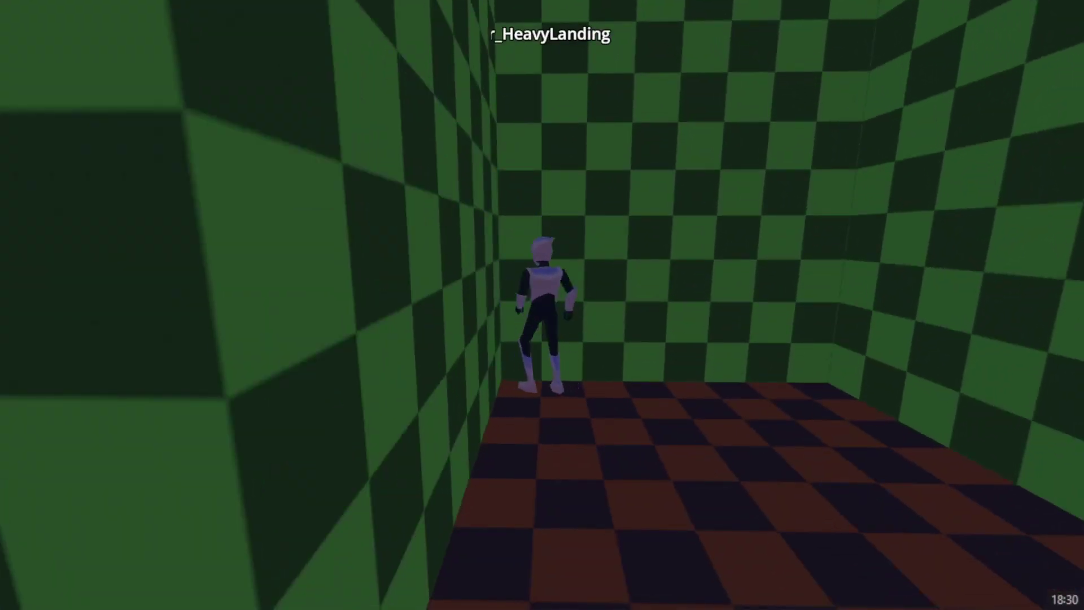
Playtest climbing the green pit from its red floor with repeated wall jumps between the facing walls.
key(w)
key(space)
key(space)
key(space)
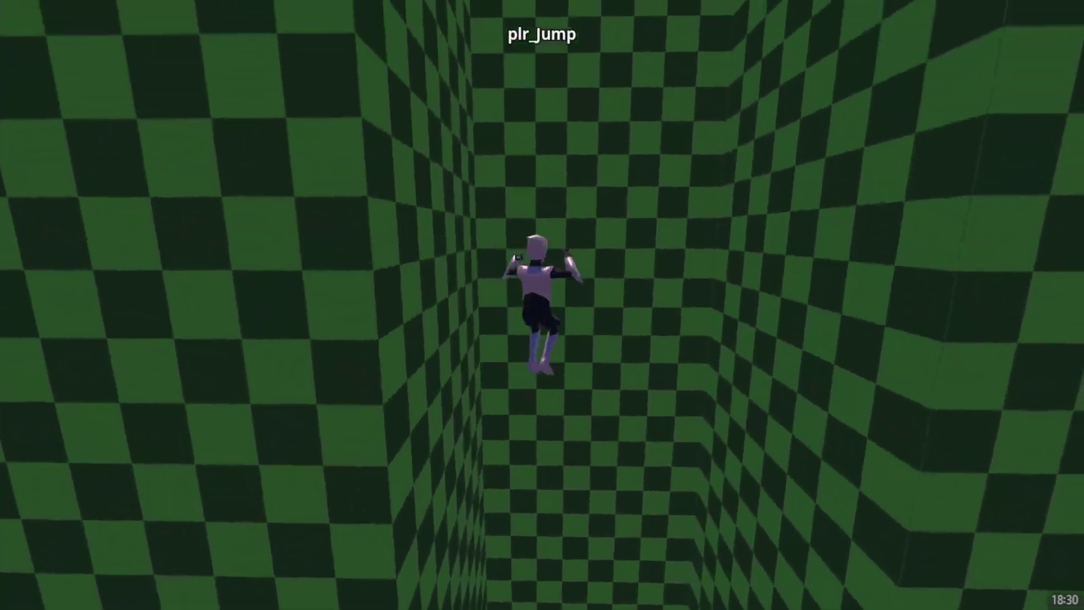
key(space)
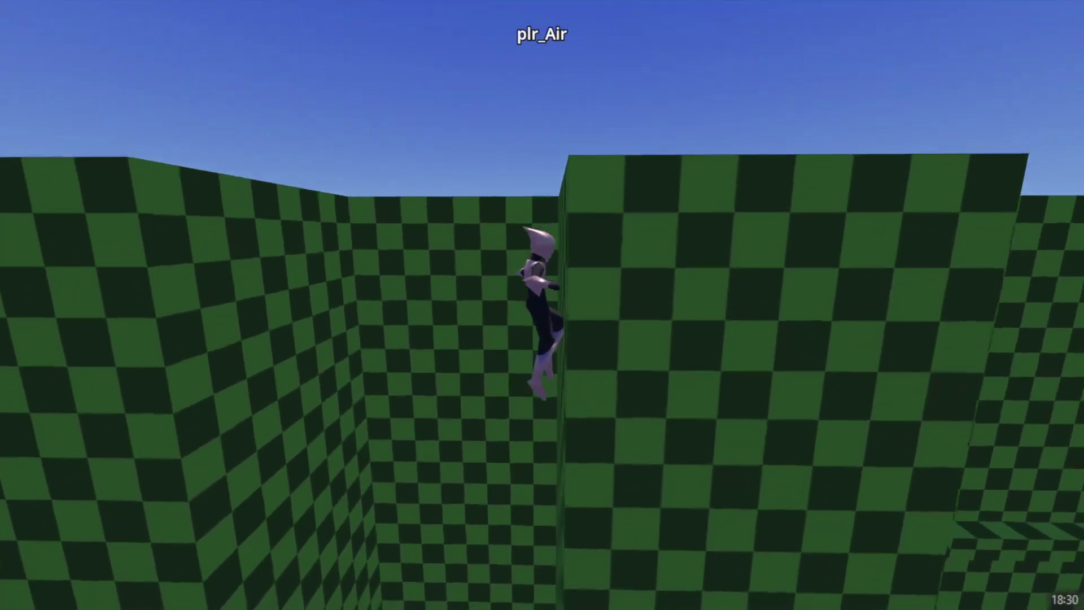
key(w)
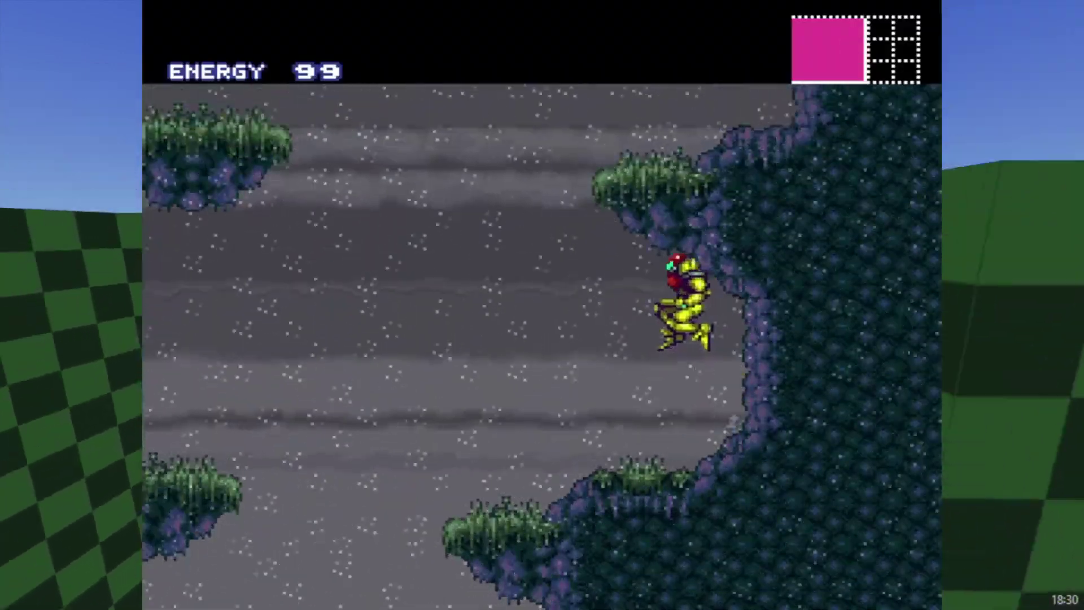
key(space)
key(space)
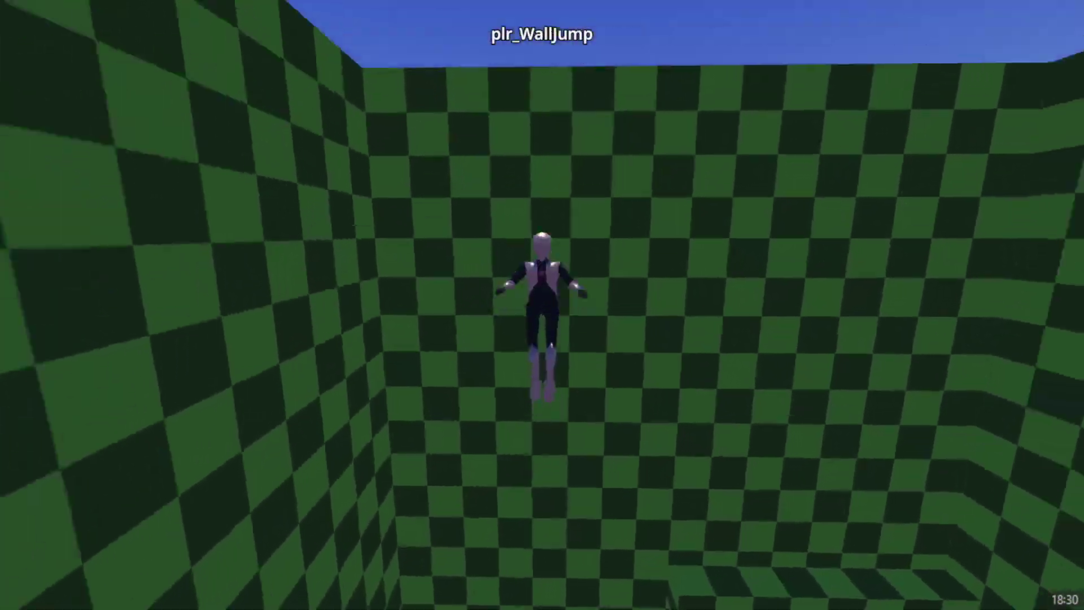
key(space)
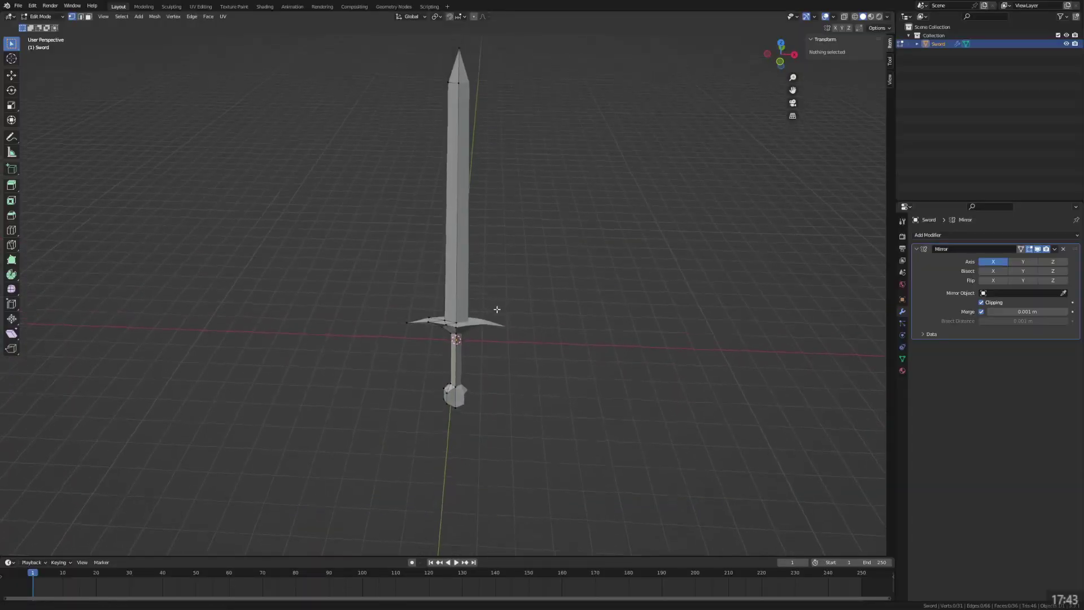
Switch to Blender and examine the sword's plain mesh and its textured blade, guard and handle from several angles.
middle_drag(497, 310, 523, 341)
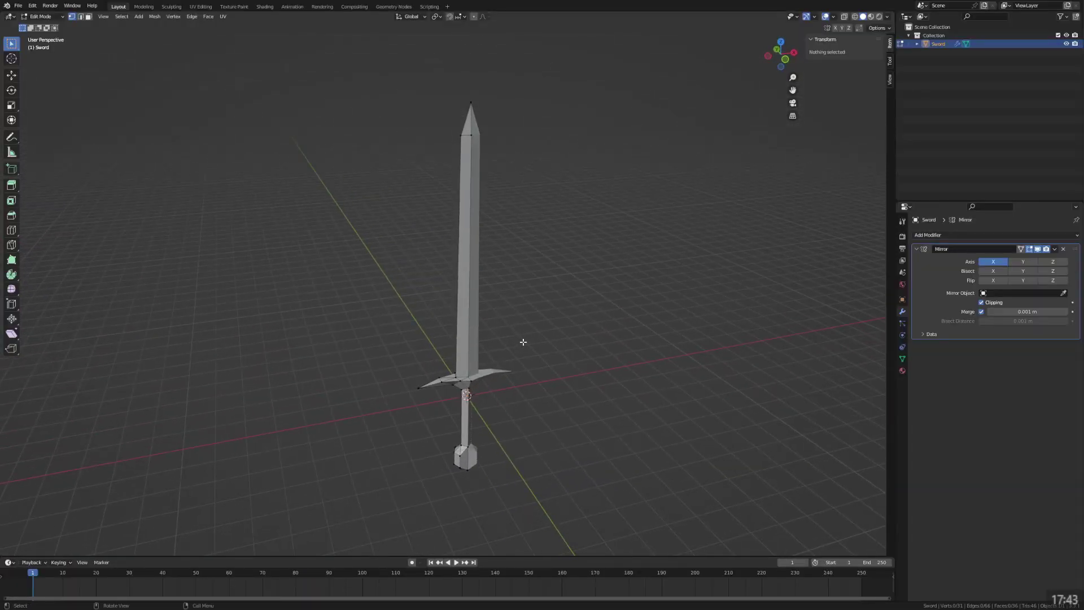
middle_drag(512, 354, 586, 341)
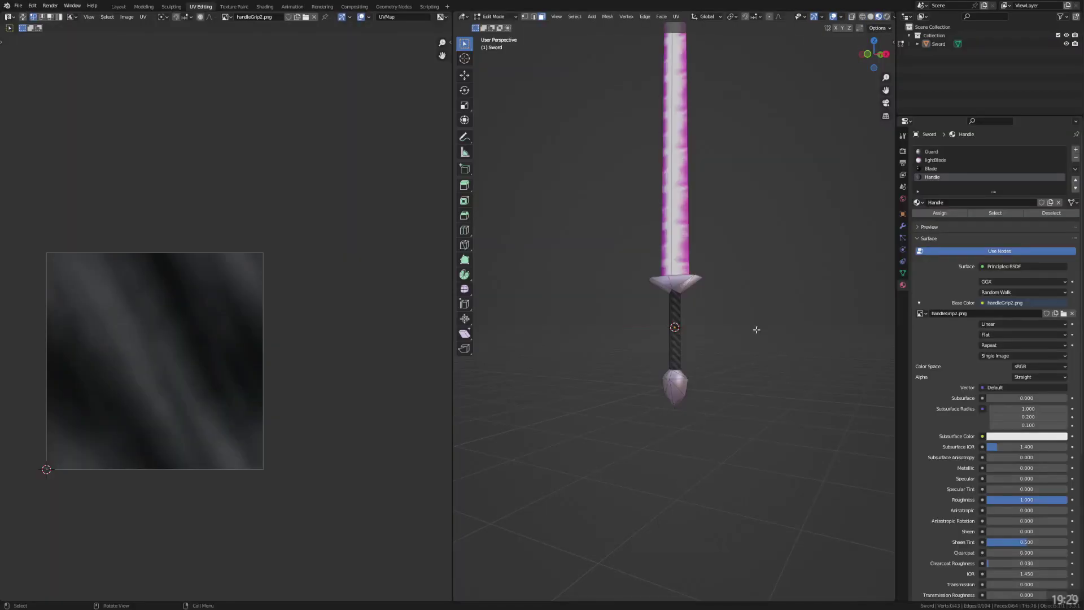
middle_drag(757, 329, 751, 250)
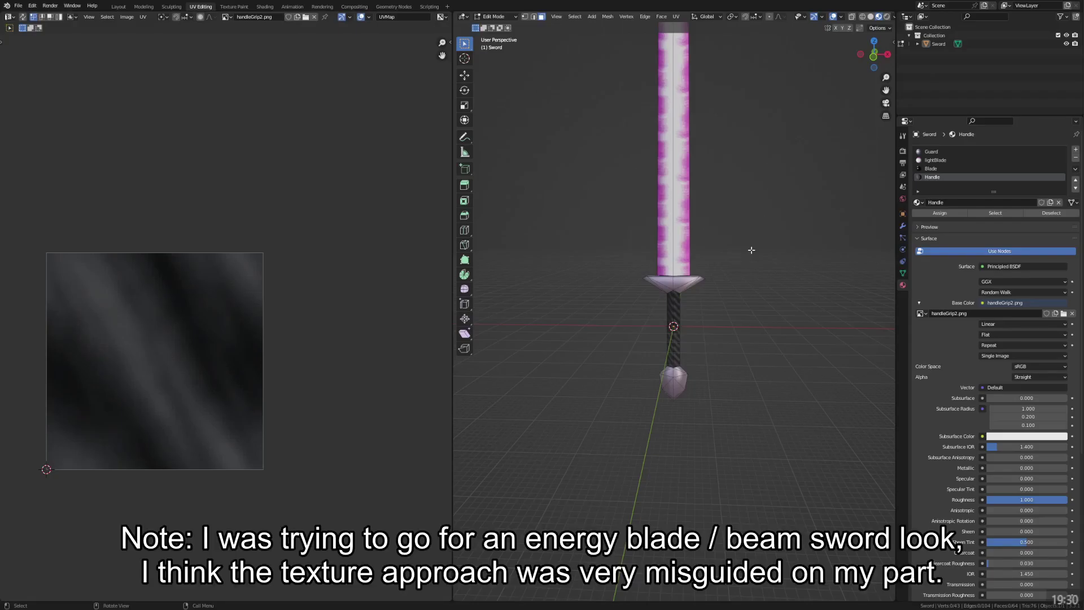
middle_drag(724, 266, 729, 235)
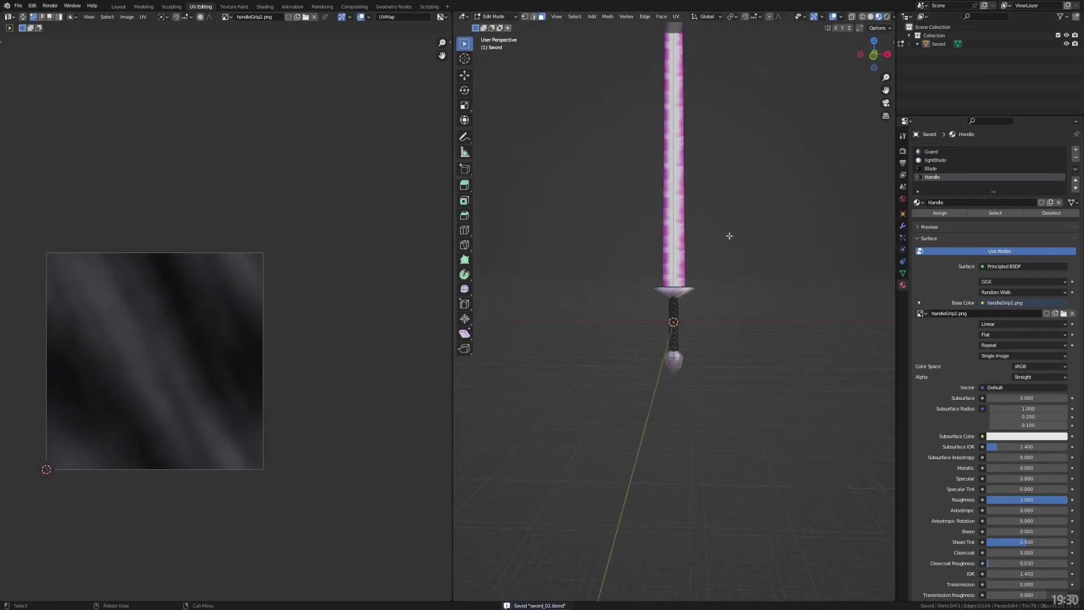
click(18, 5)
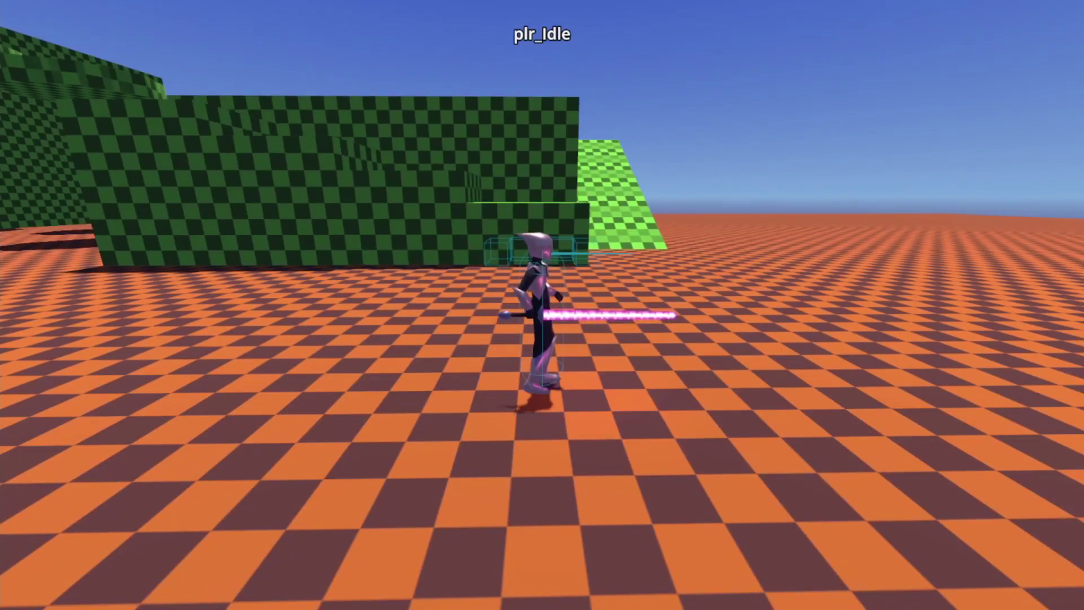
Switch to the game and playtest running across the floor with the glowing sword, sprinting up the ramp and jumping.
key(w)
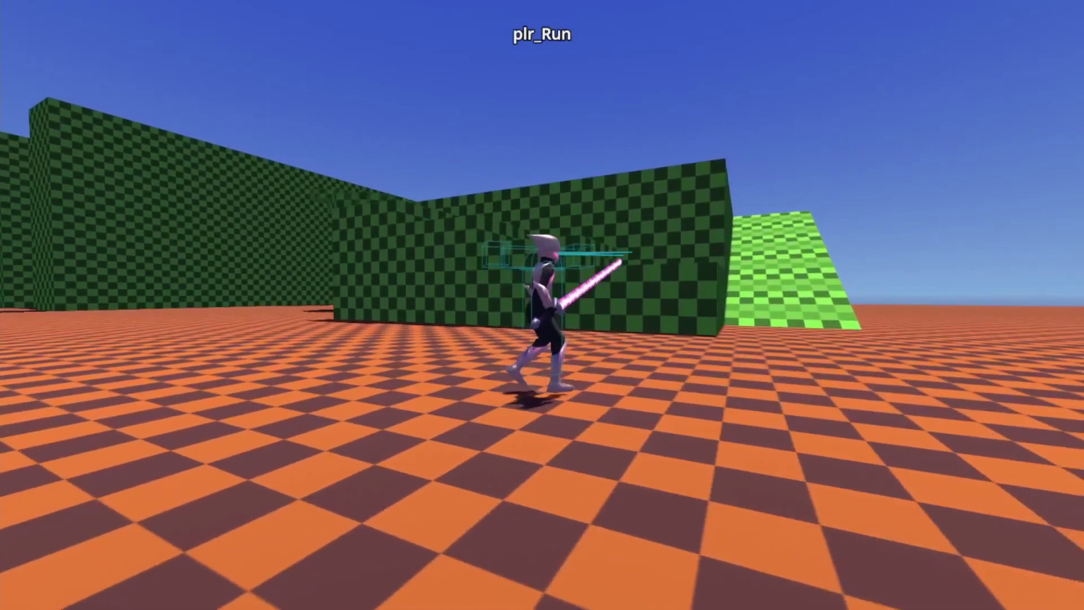
key(shift)
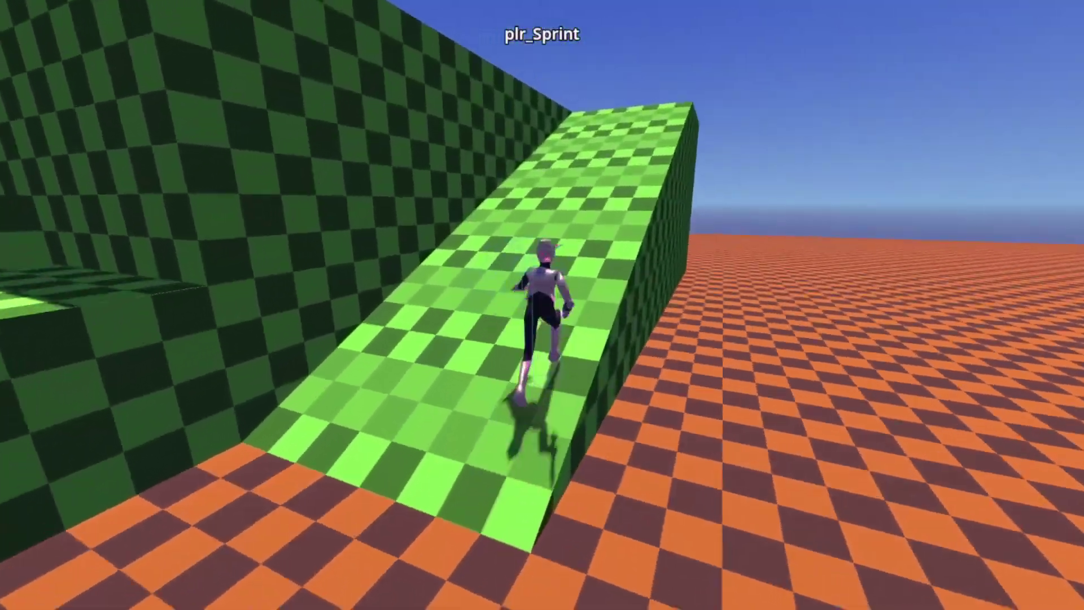
key(space)
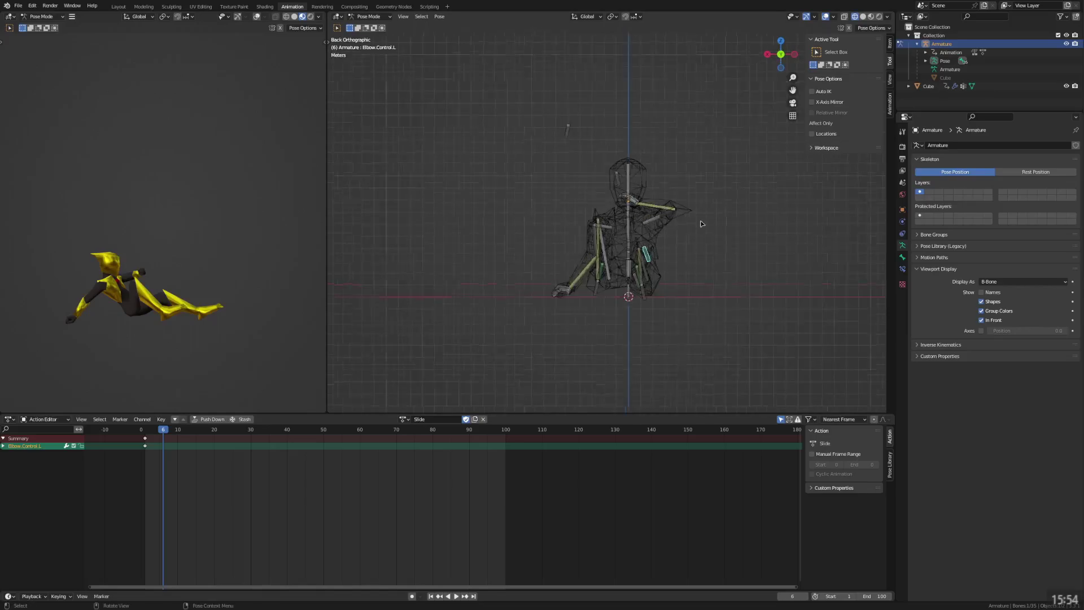
Switch to Blender's character animation file, deselect all bones in the jump3 action and save player_01_1.blend.
scroll(701, 223, up, 4)
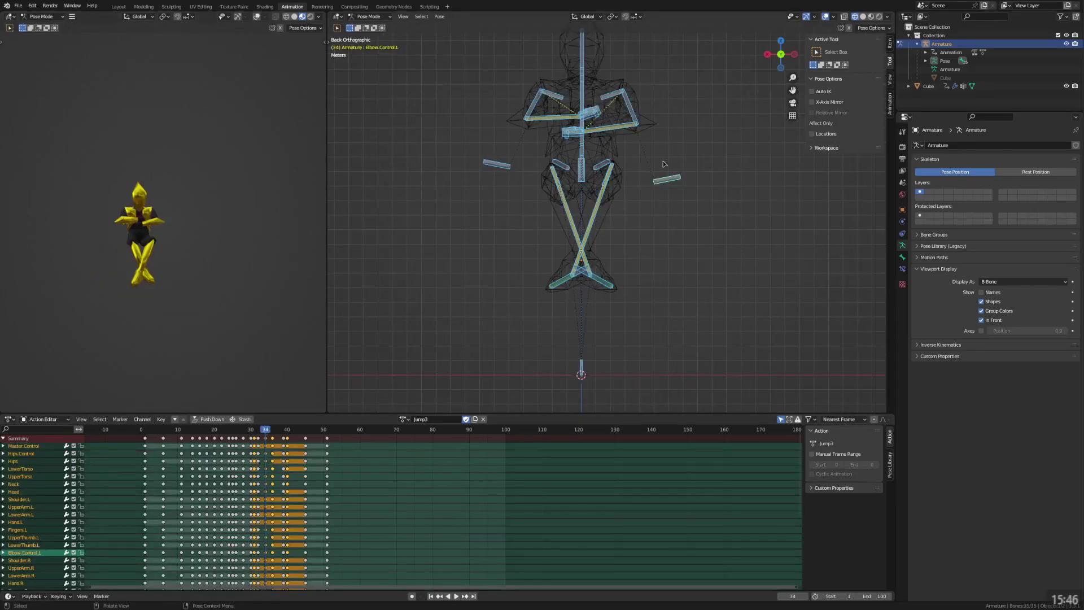
click(664, 164)
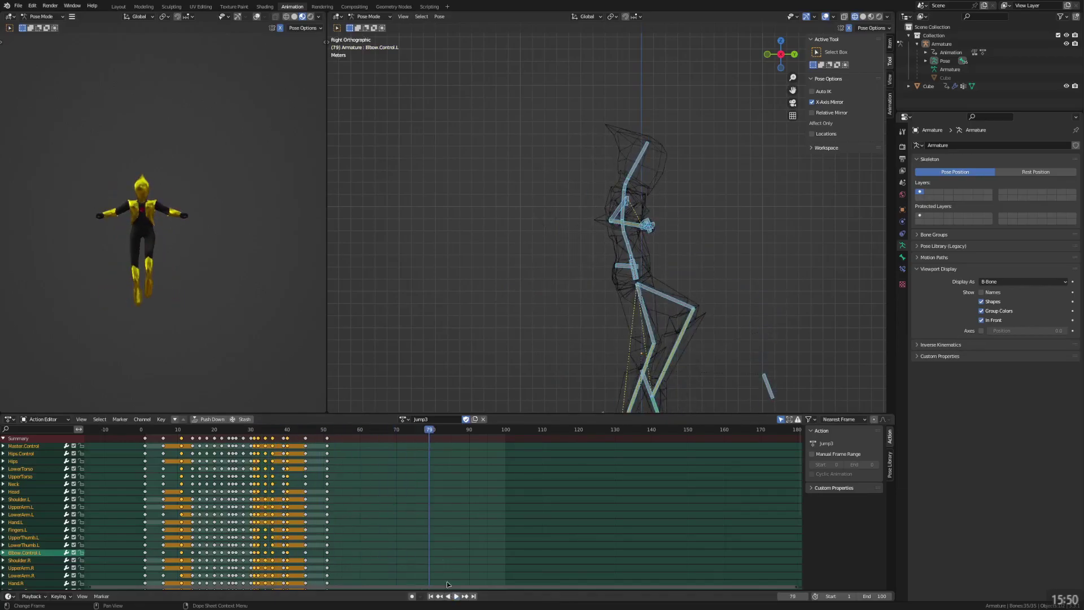
key(alt+a)
key(ctrl+s)
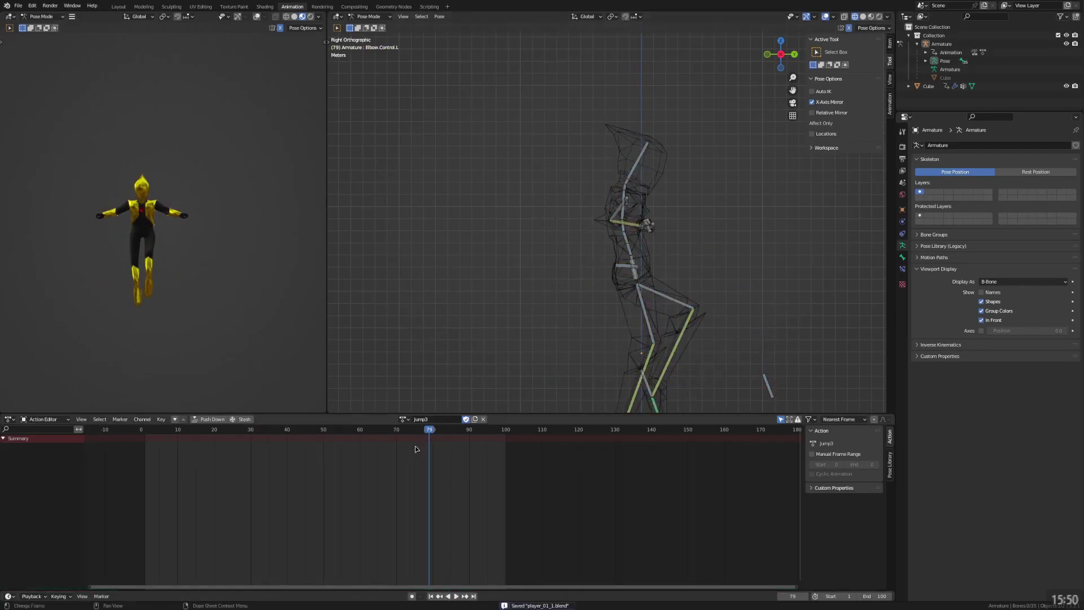
Load the Crouch action on the armature and select all of its bones.
click(415, 432)
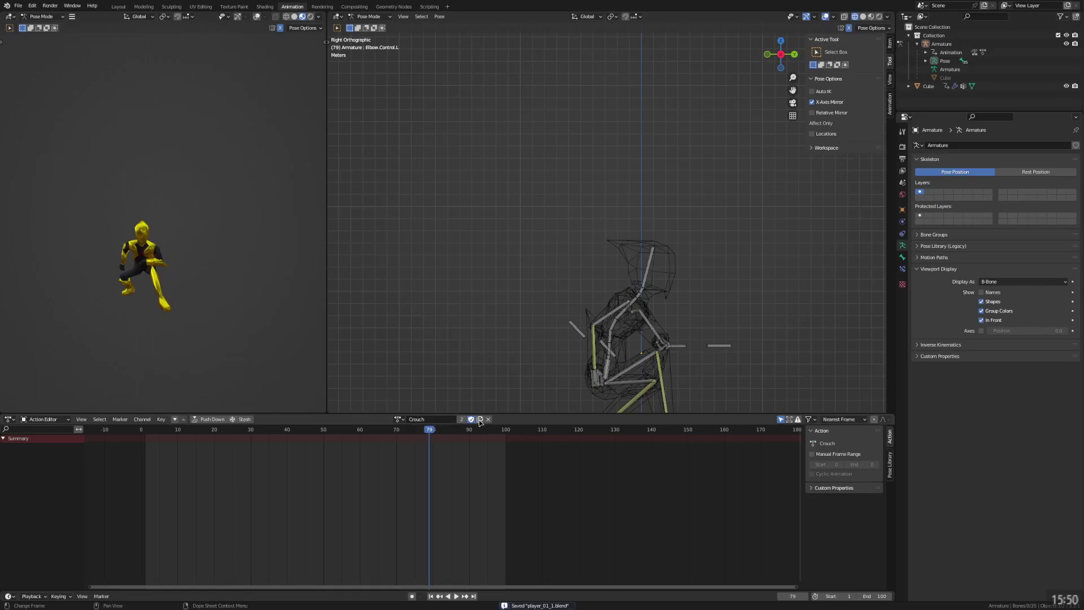
key(a)
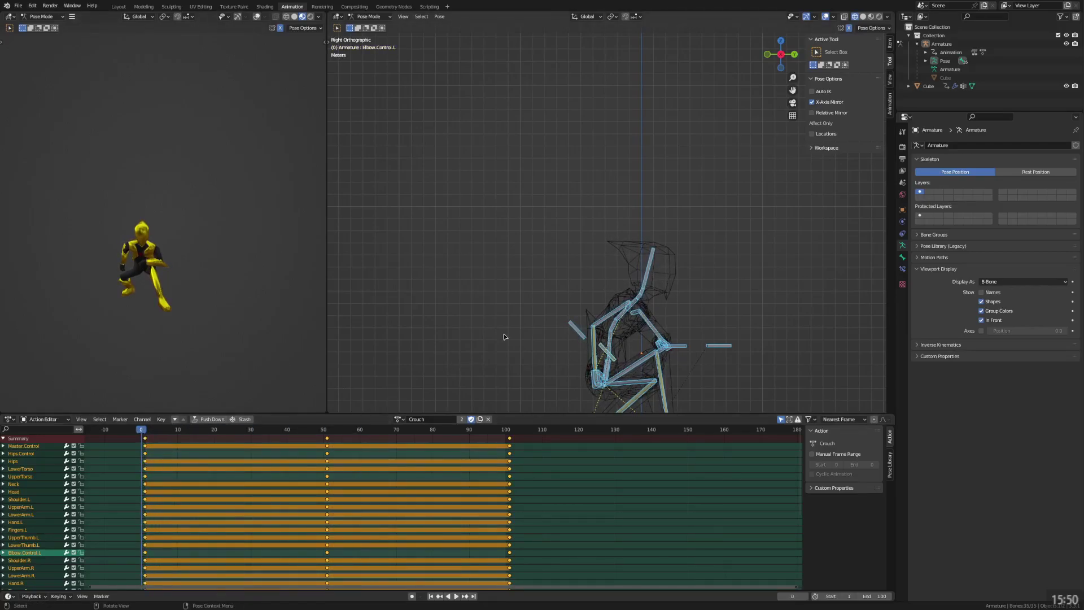
shift+middle_drag(412, 244, 371, 214)
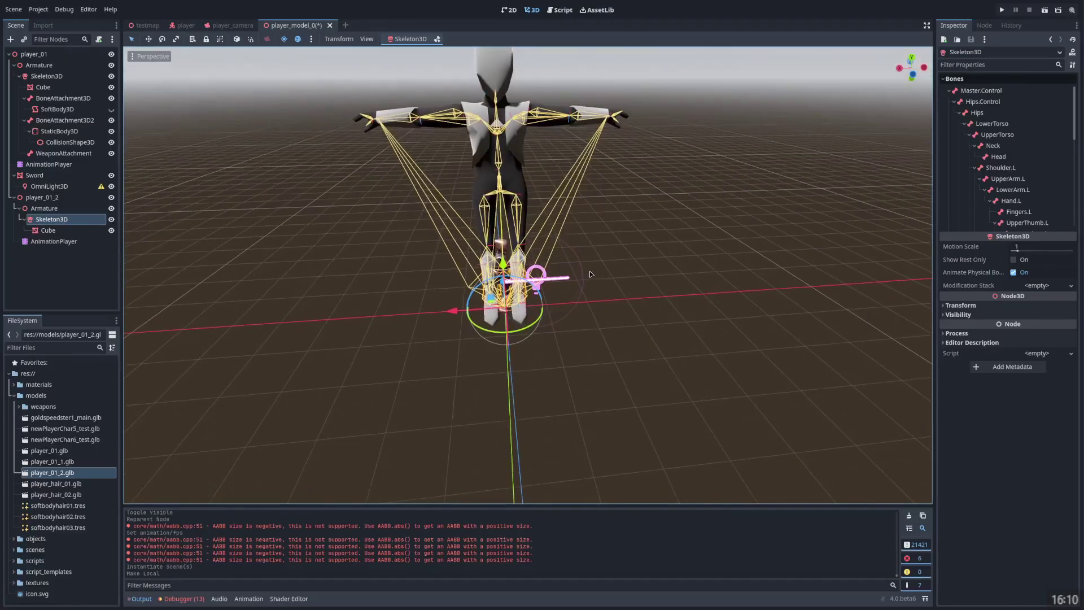
Switch to Godot and examine the Skeleton3D bones of the player_01_2 model around its legs and arms.
middle_drag(637, 273, 520, 162)
scroll(610, 198, down, 2)
scroll(520, 161, up, 2)
scroll(522, 164, up, 3)
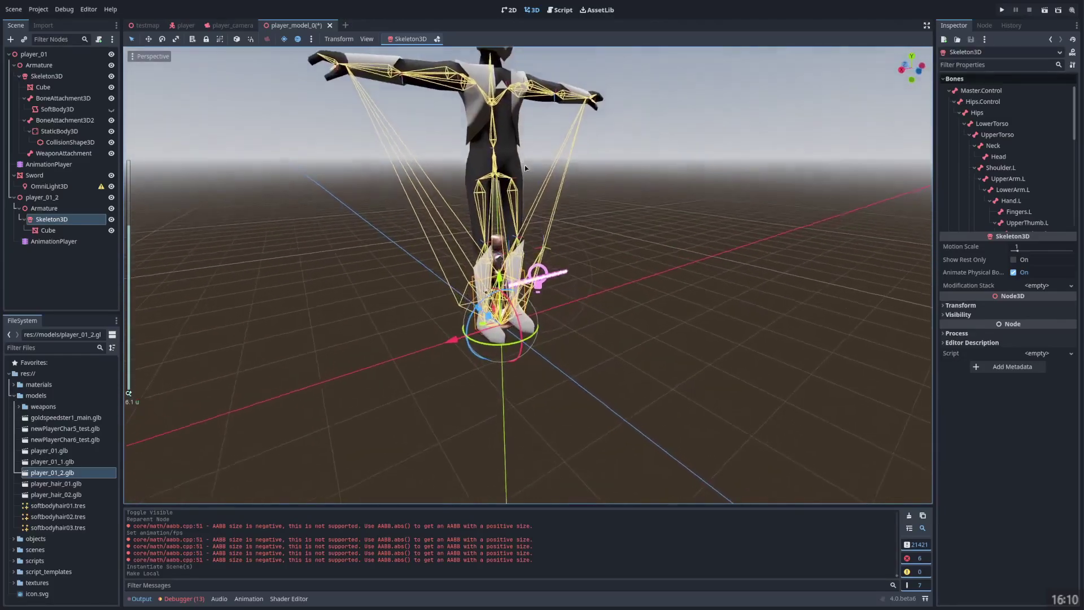
scroll(503, 281, up, 3)
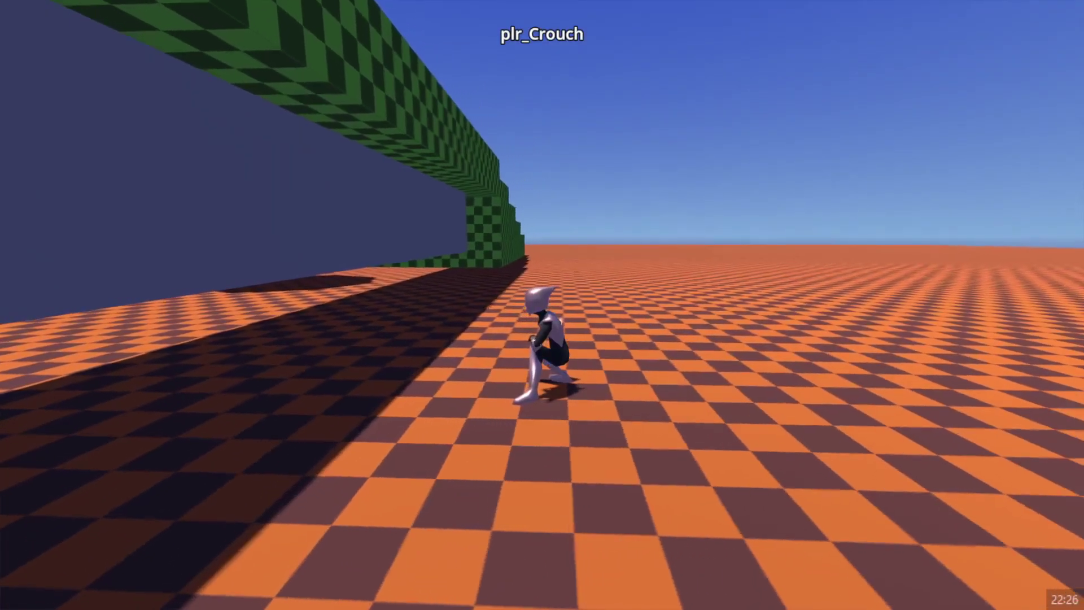
Switch to the game and playtest crouching, walking beside the raised beam and sprinting toward the green wall.
key(a)
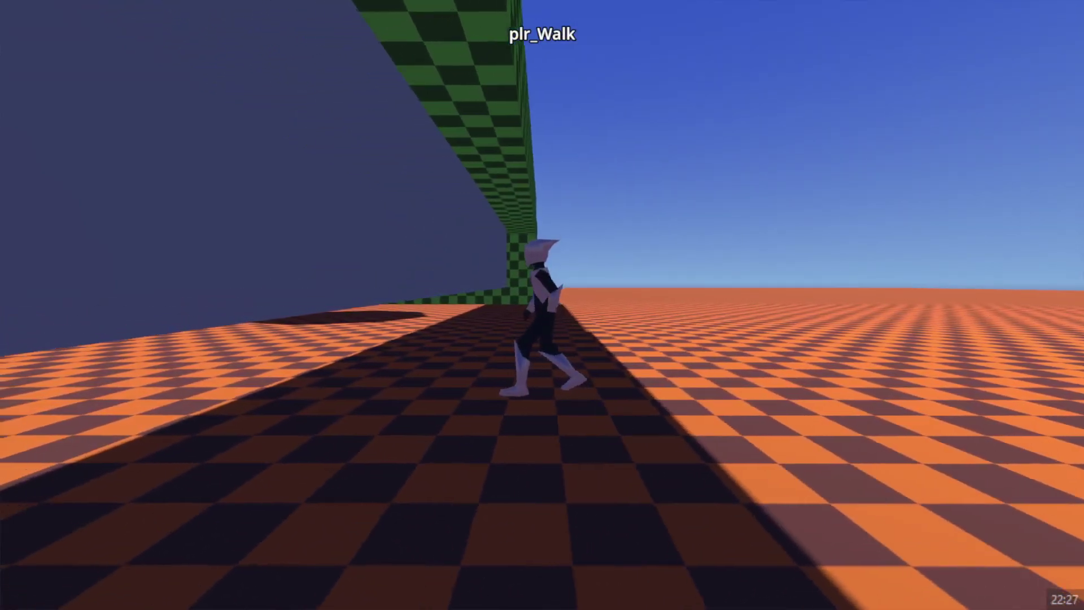
key(space)
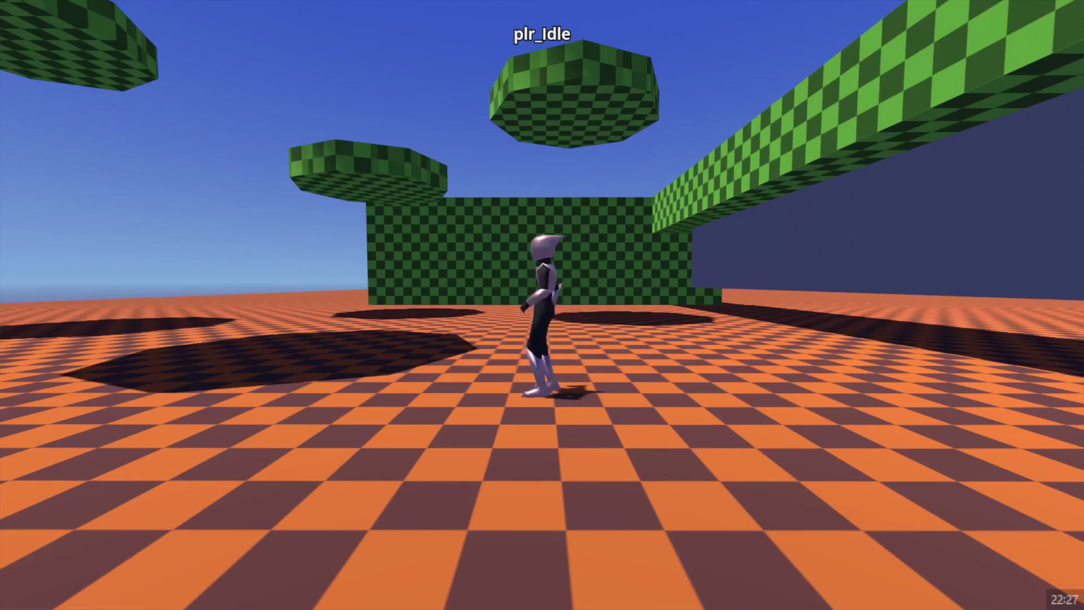
key(s)
key(w)
key(shift)
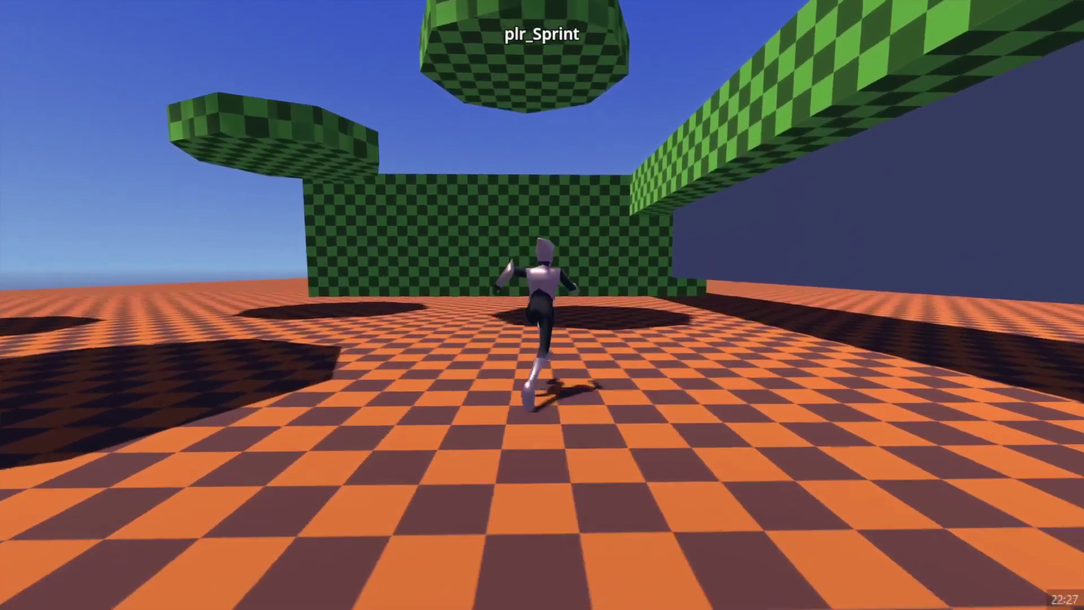
Playtest wall jumping in the corner of the green wall and beam to get onto the beam's top.
key(space)
key(space)
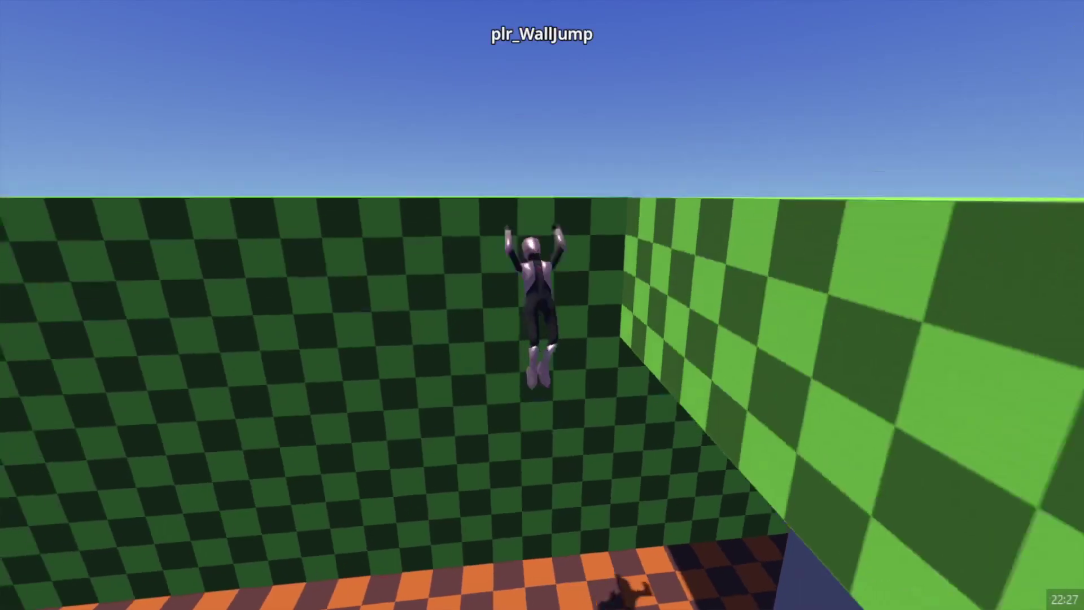
key(space)
key(s)
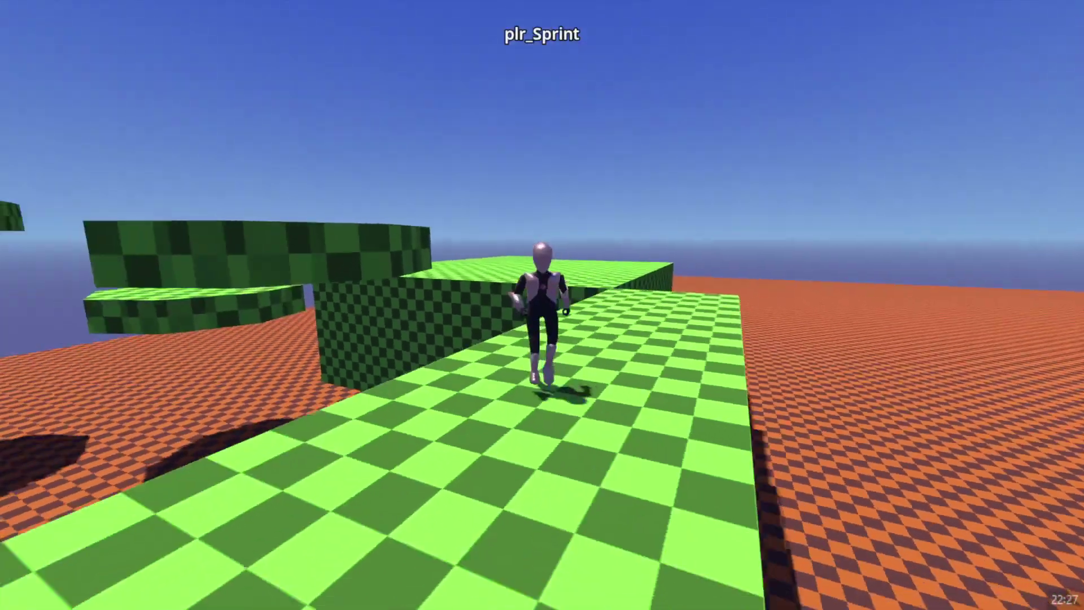
Playtest sprinting along the beam and jumping across the round platforms onto the ledge of the tall green wall.
key(a)
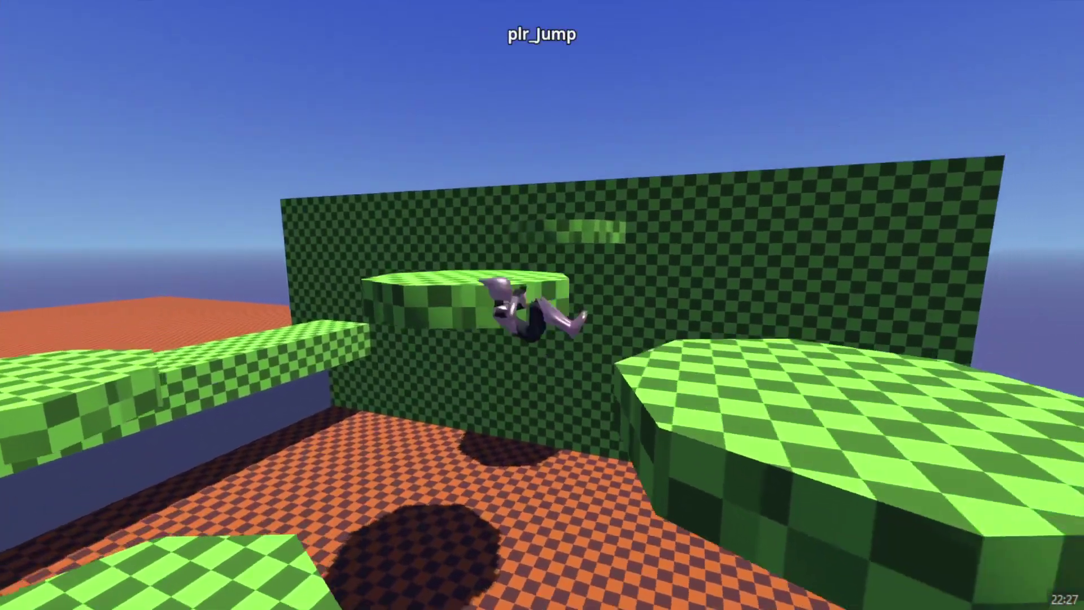
key(w)
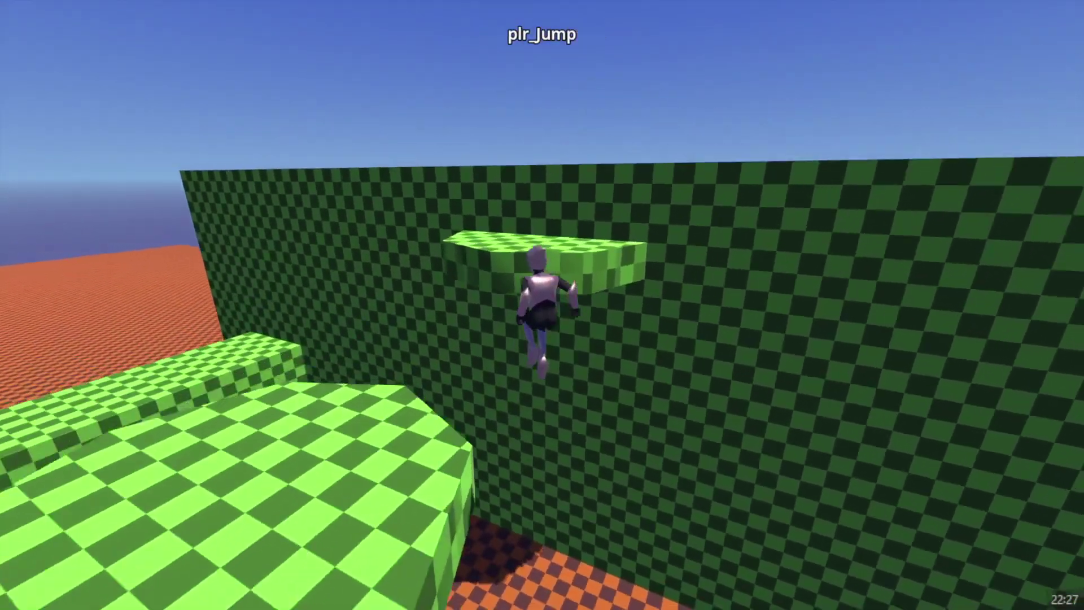
key(a)
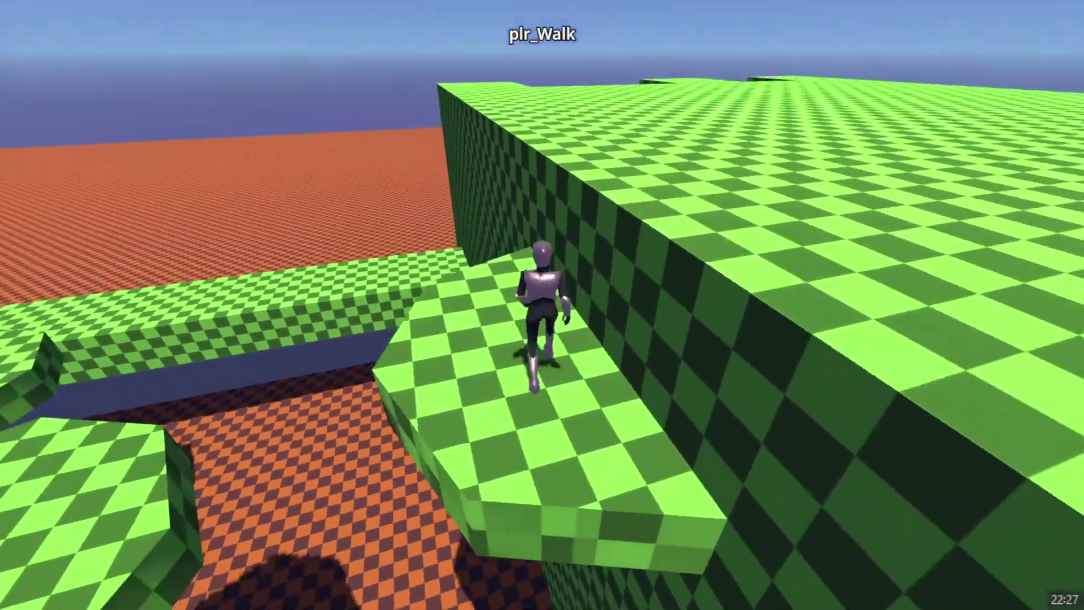
Playtest jumping from the tall wall's ledge across the round platforms, over the beam and down to the orange ground.
key(shift)
key(space)
key(a)
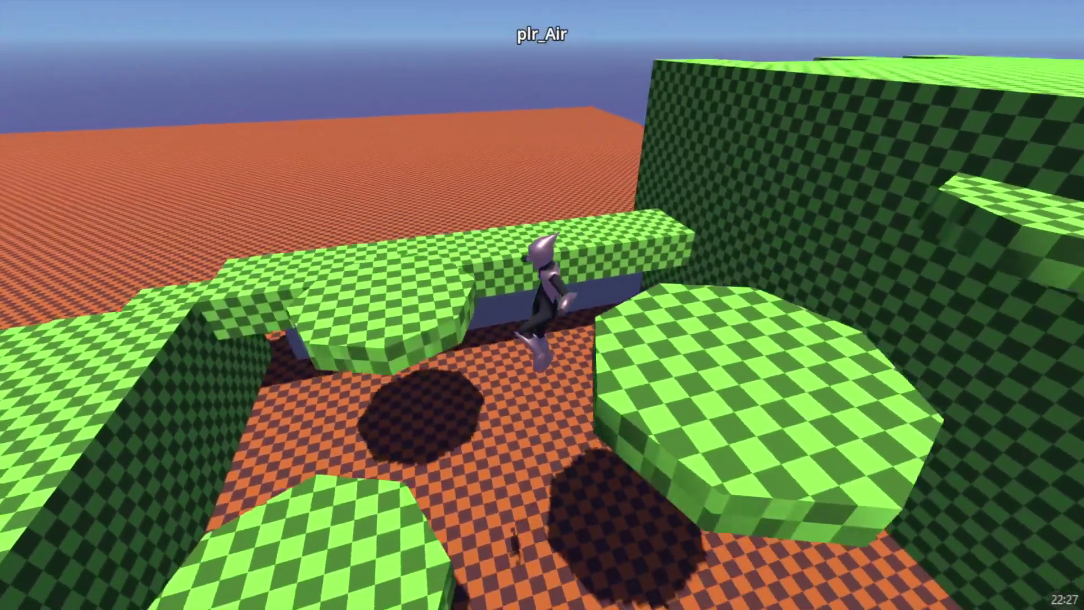
key(w)
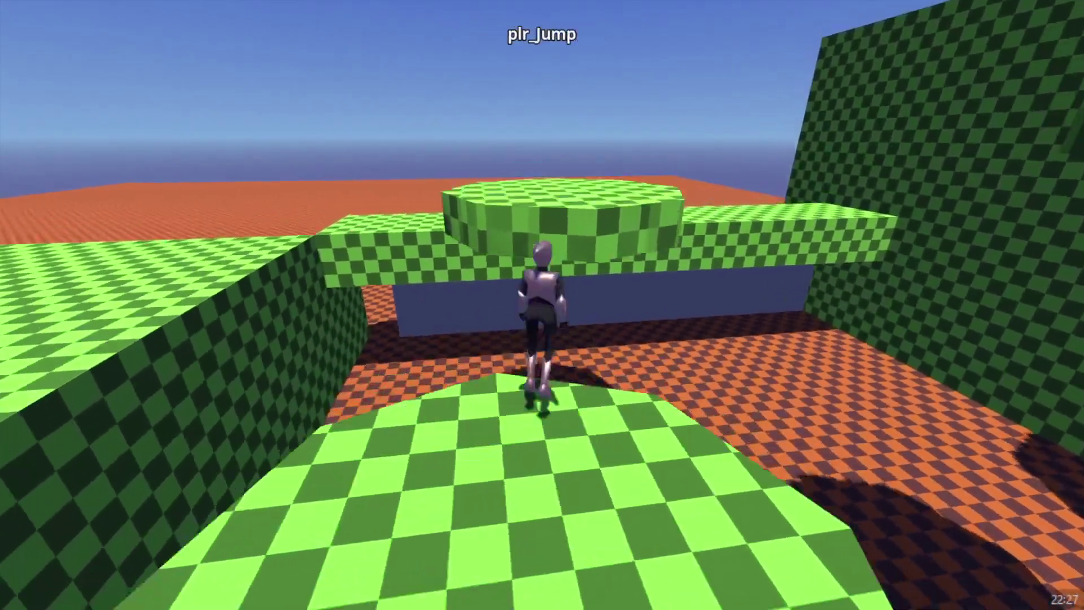
key(space)
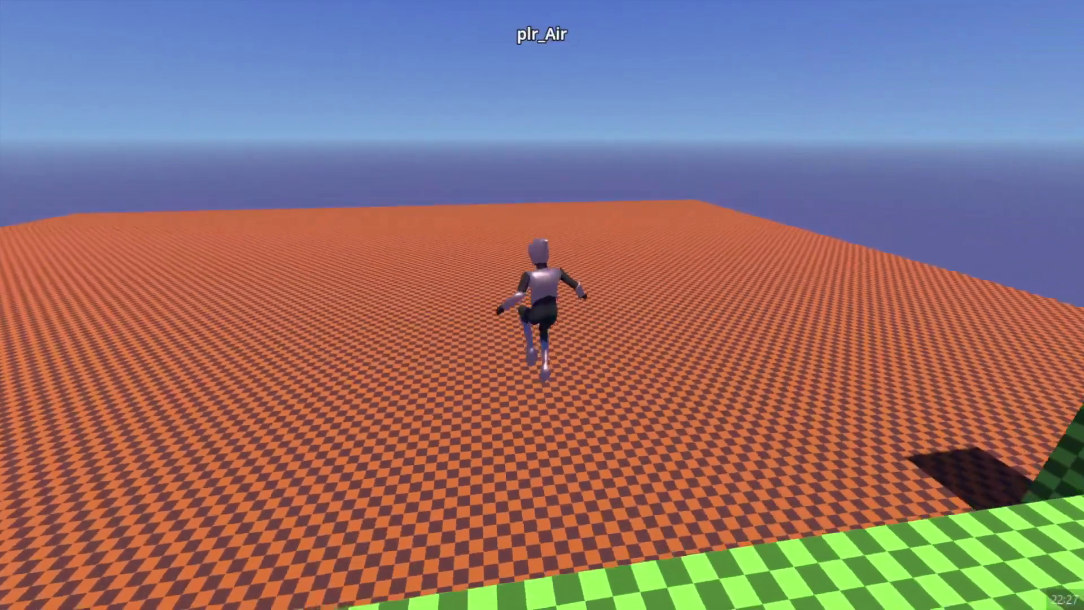
key(d)
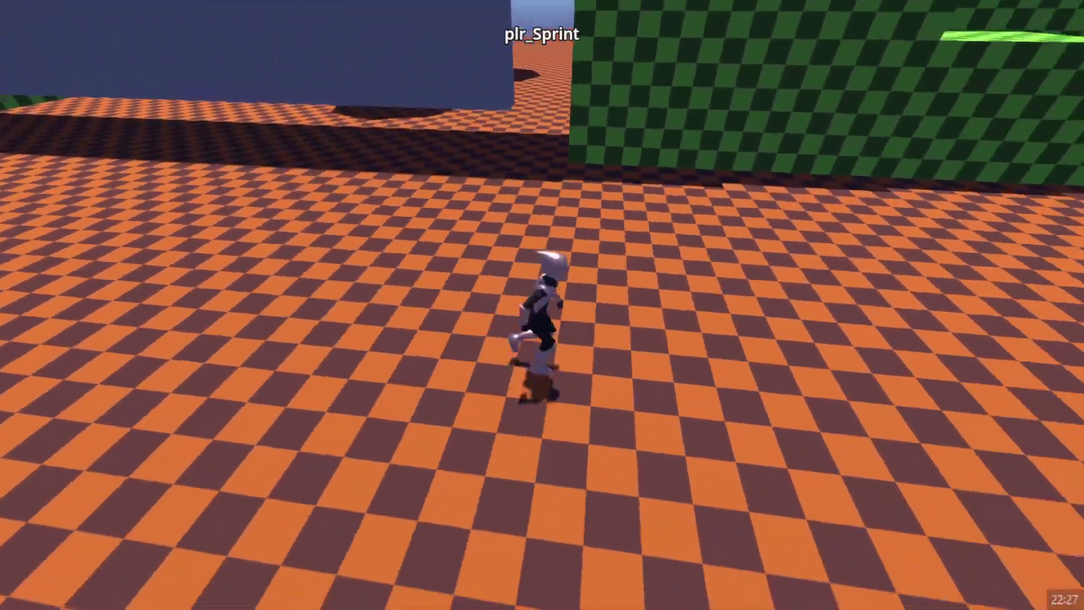
Playtest sprinting, ground sliding and jumping on the orange ground alongside the green block.
key(ctrl)
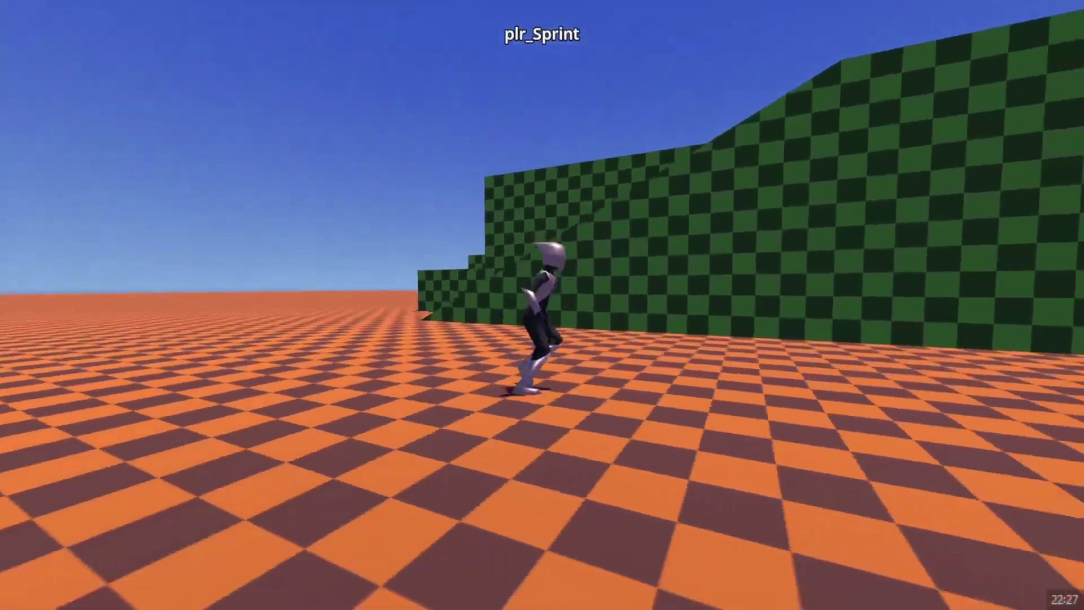
key(space)
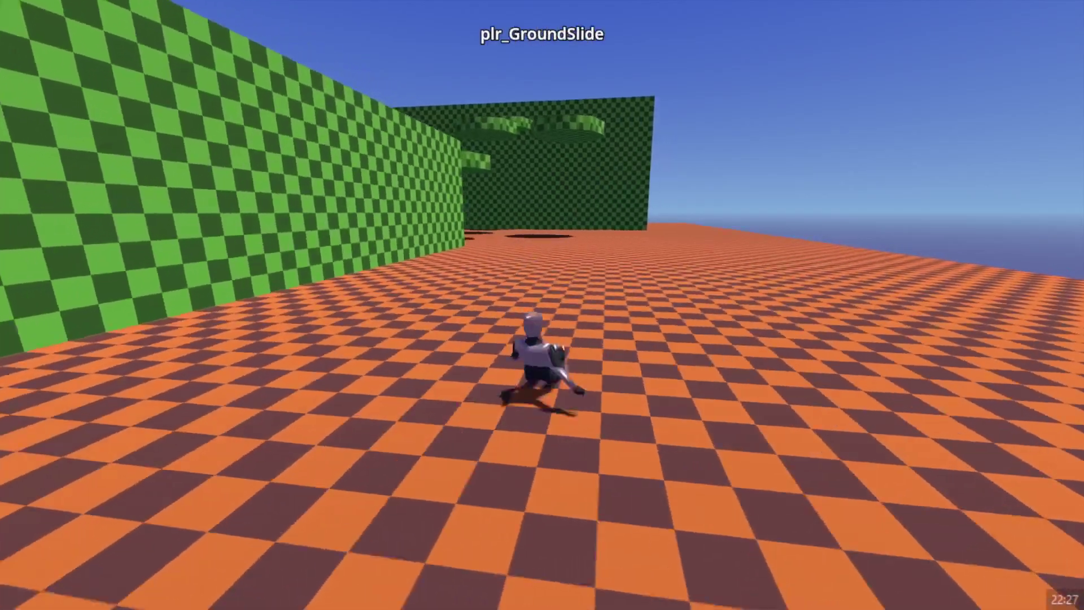
key(ctrl)
key(space)
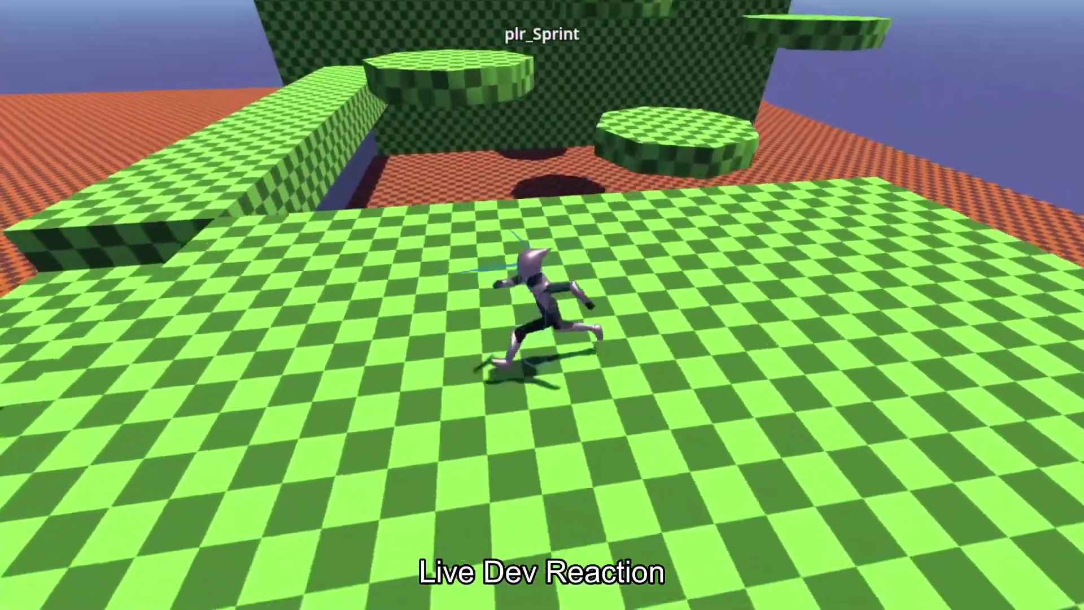
Playtest sprinting with the sword across the green block's top and jumping off toward the round platforms.
key(ctrl)
key(space)
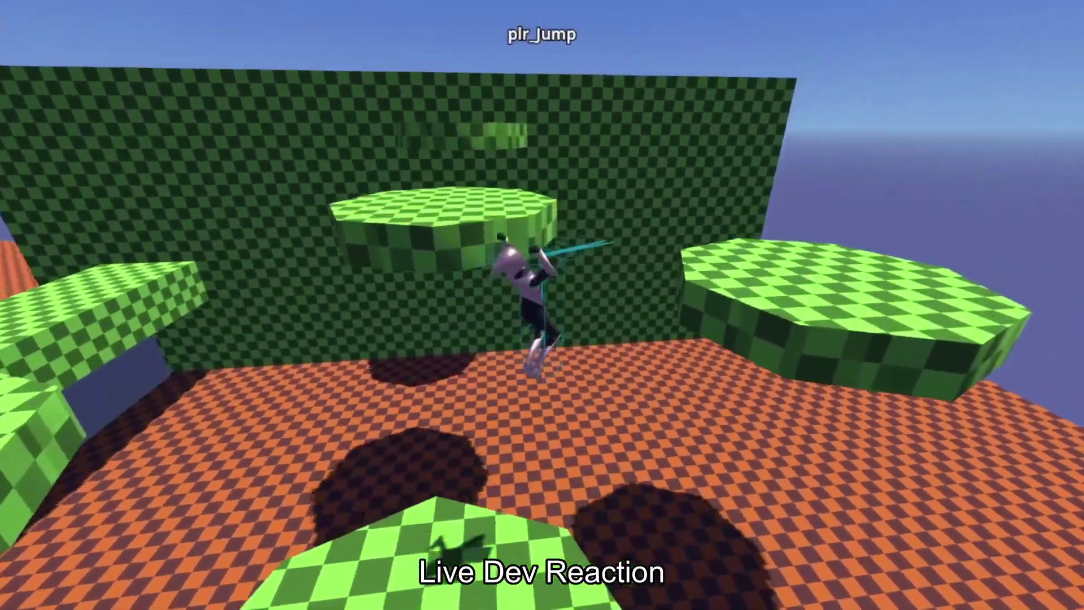
key(space)
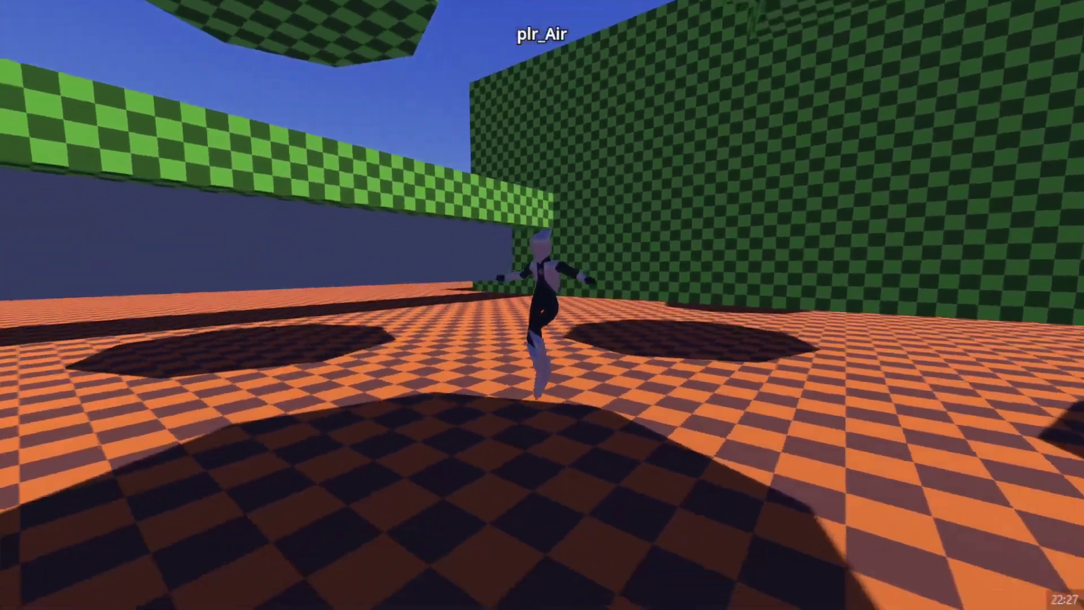
Playtest repeated jumps and ground slides on the orange floor and climb back onto a round platform.
key(space)
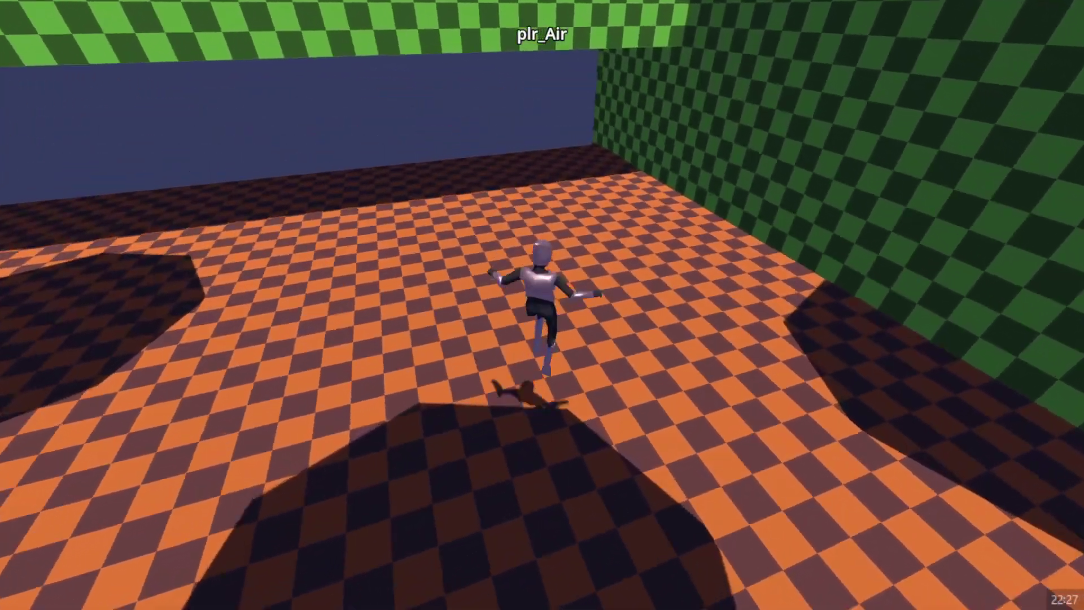
key(space)
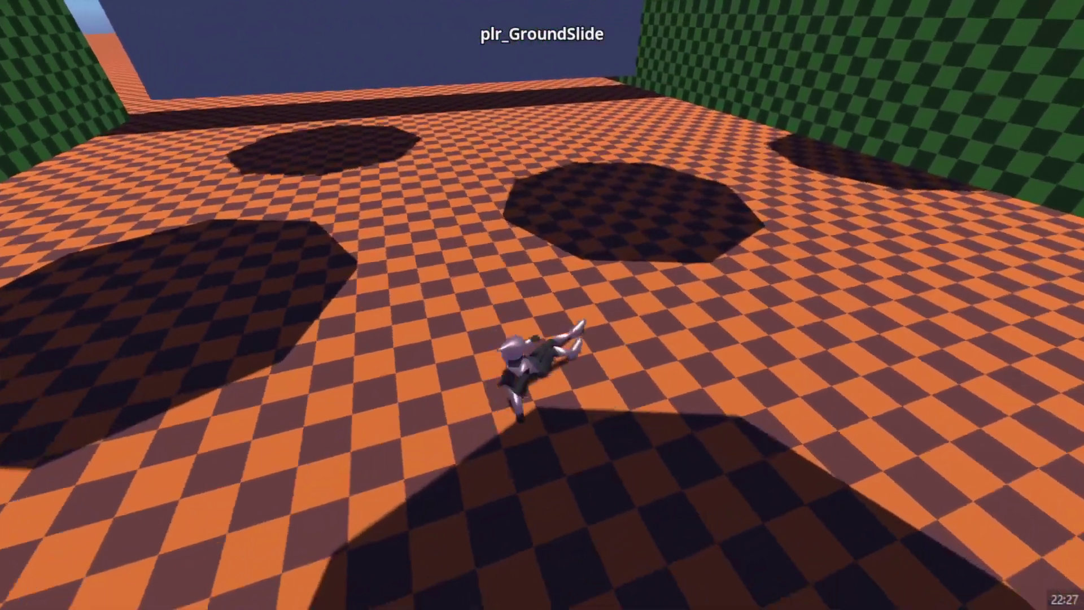
key(space)
key(space)
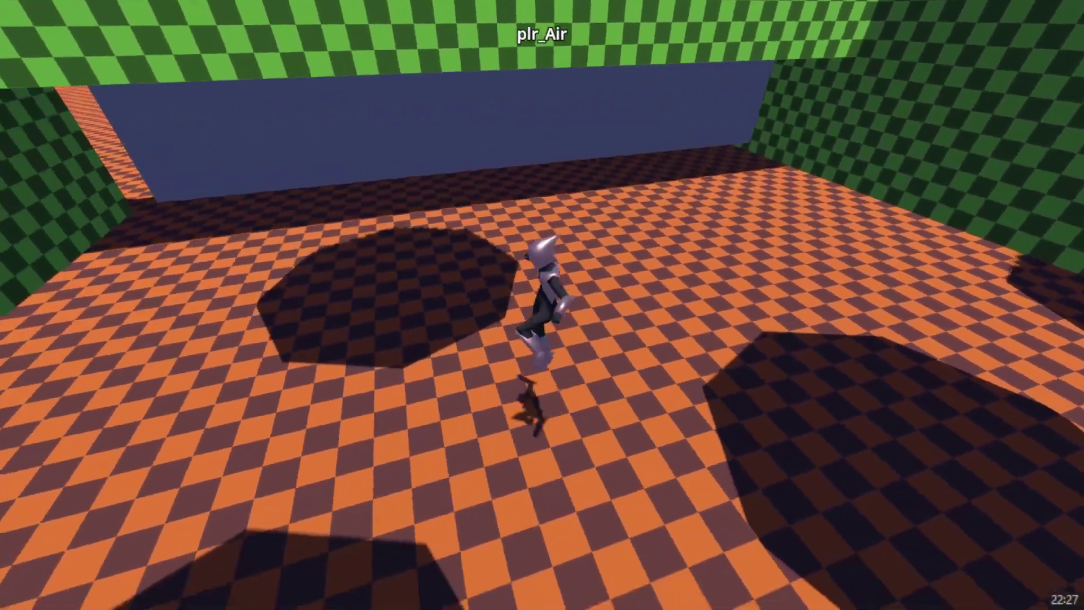
key(space)
key(space)
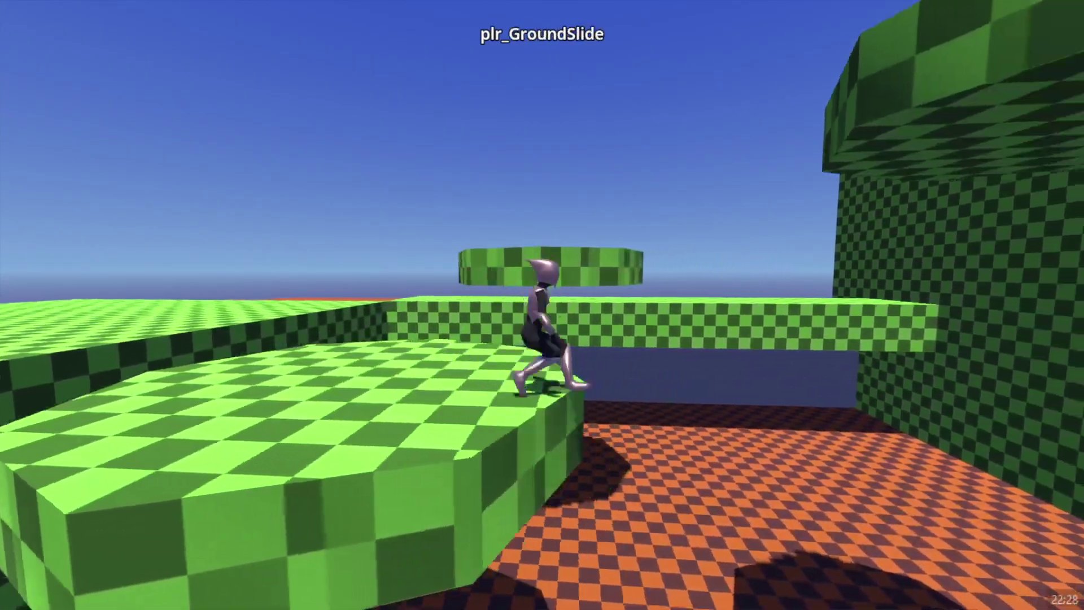
Playtest sliding off the round platform, jumping between the walls and grabbing the ledge of the green block.
key(space)
key(space)
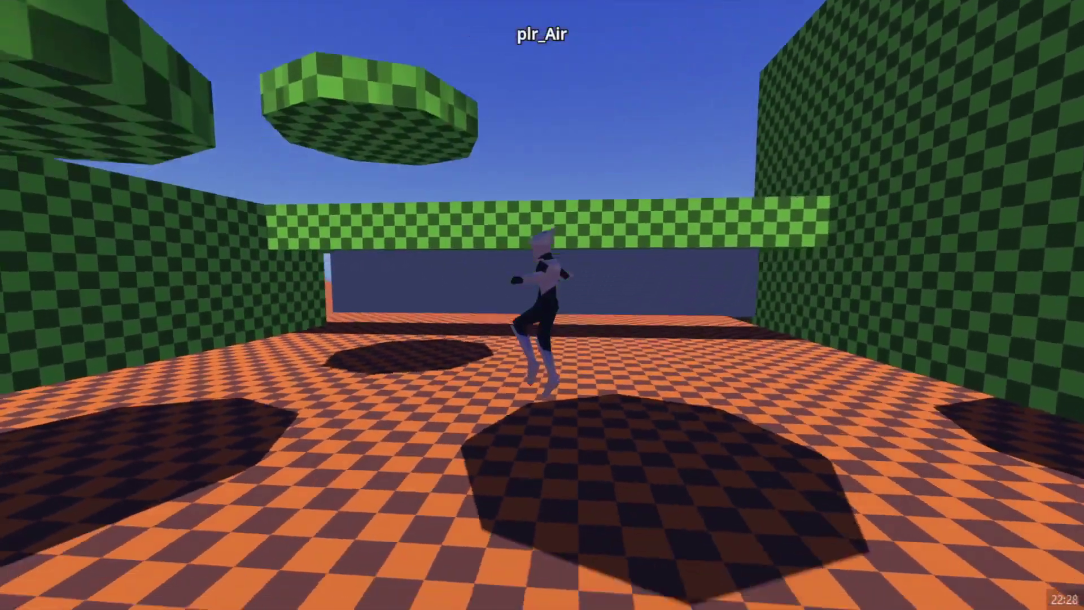
key(space)
key(space)
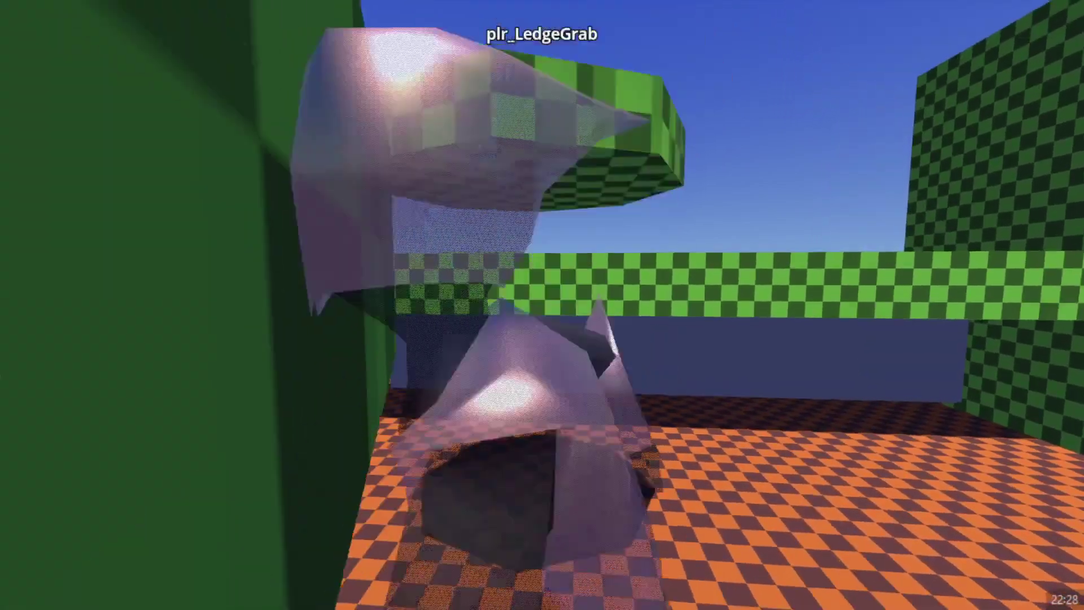
key(space)
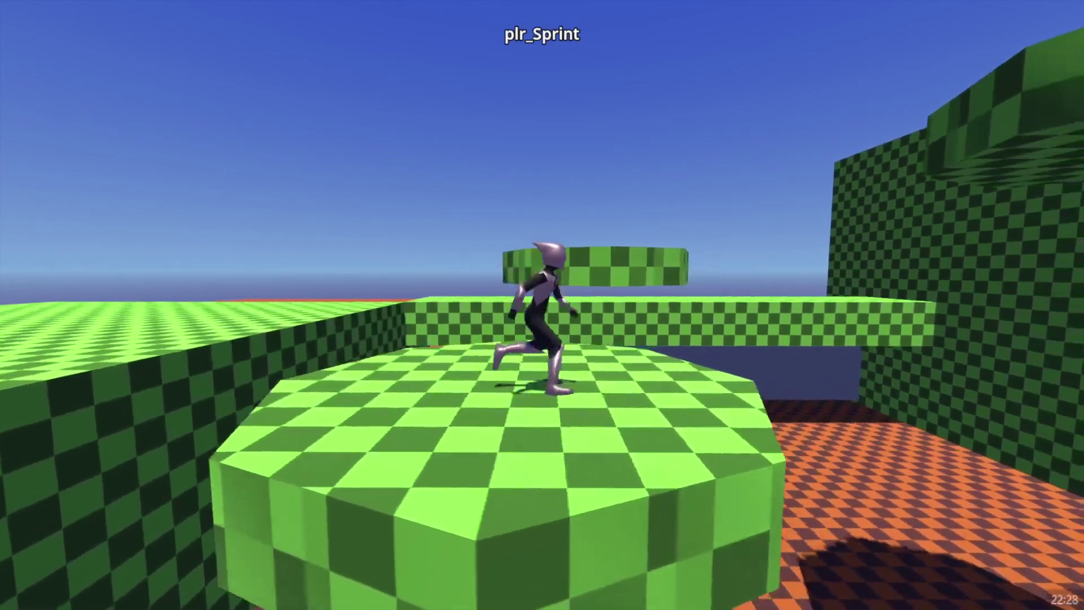
Playtest leaping from the round platform to the tall wall and jumping between the two walls to return to the platform.
key(space)
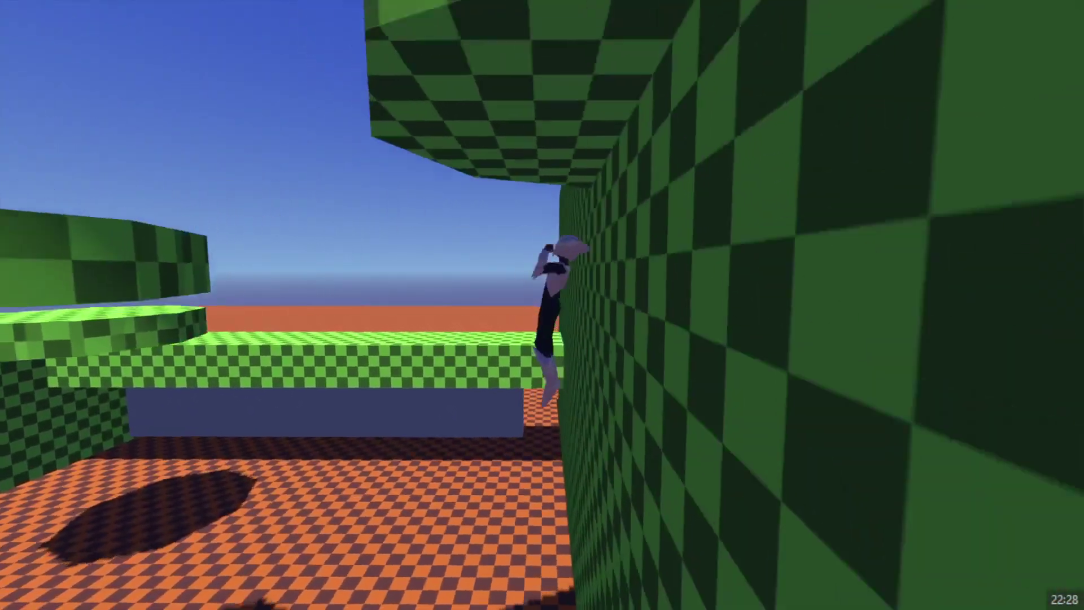
key(space)
key(space)
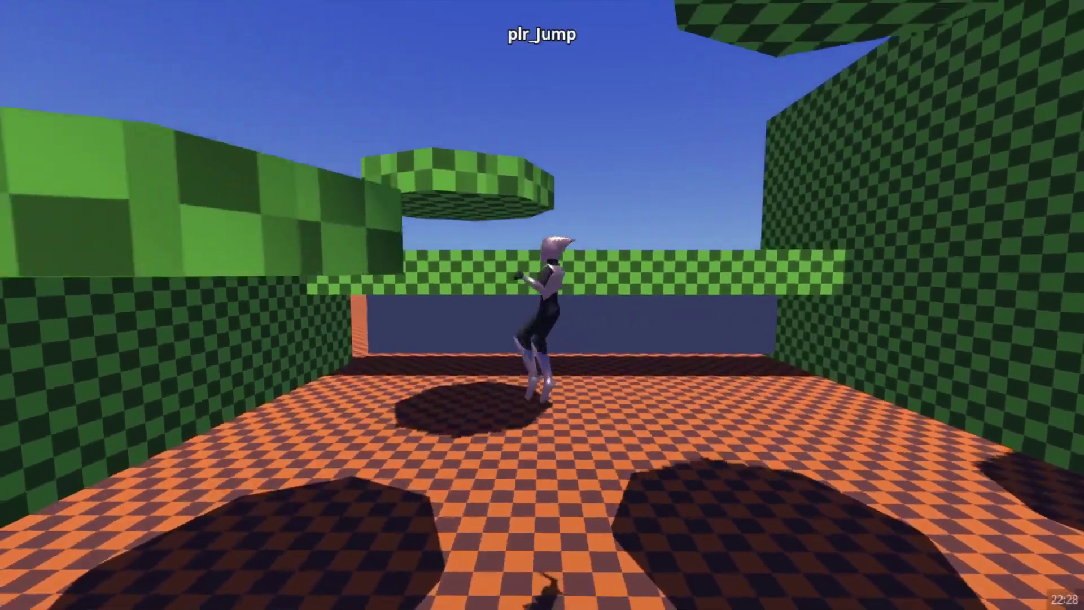
key(space)
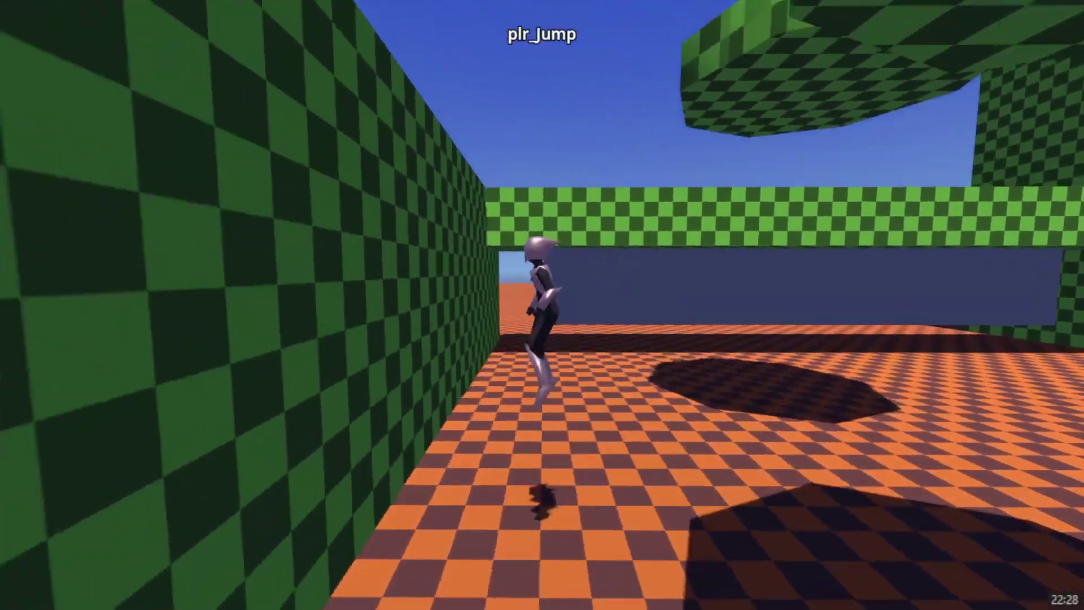
key(space)
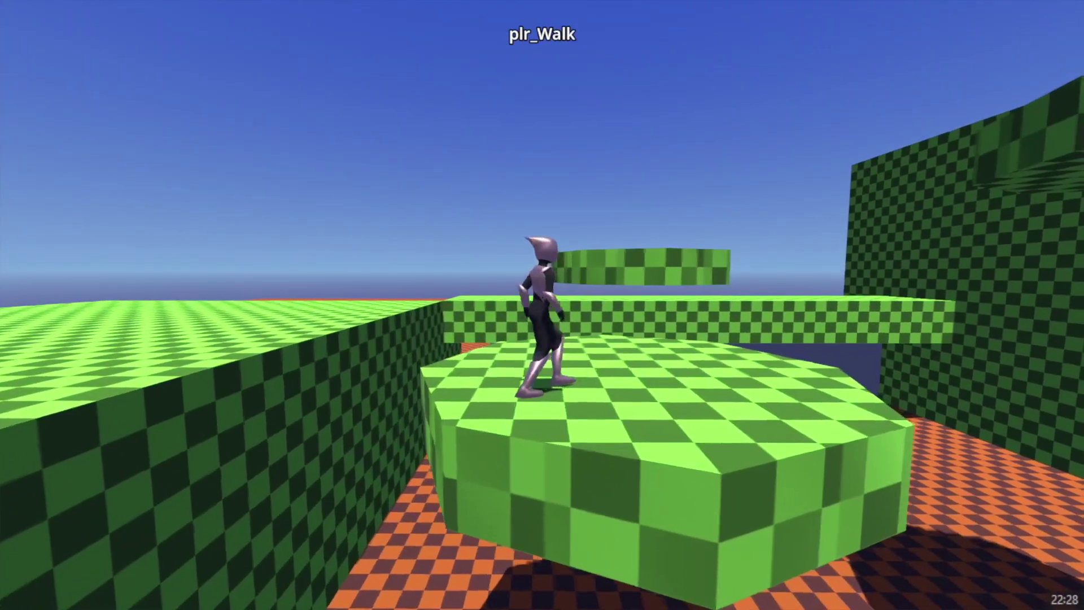
key(ctrl)
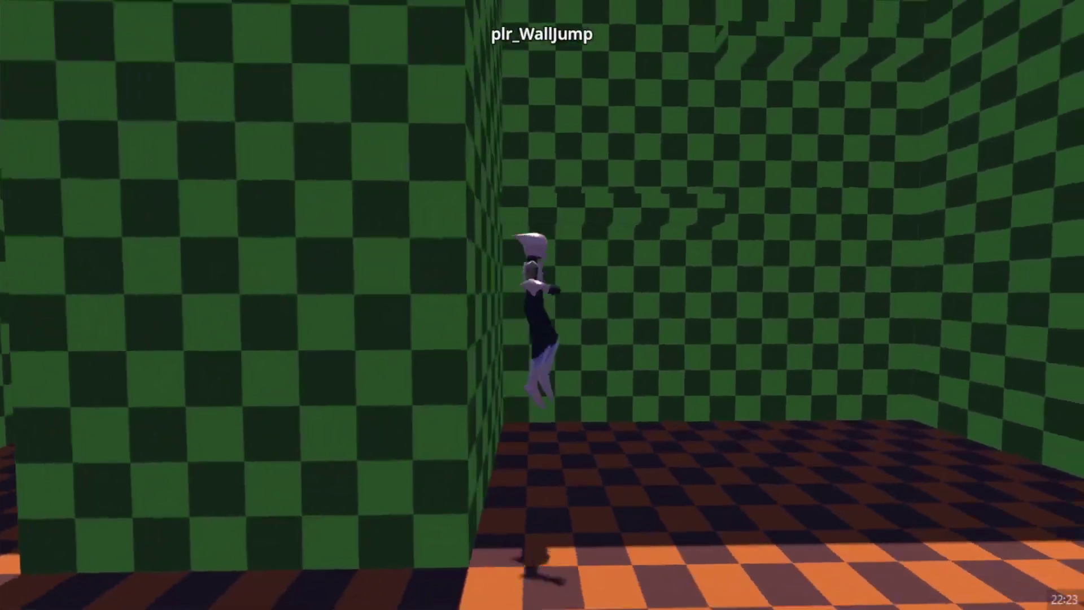
Playtest wall jumping between the dark green walls, including with the sword drawn, and sprint along the block's top.
key(space)
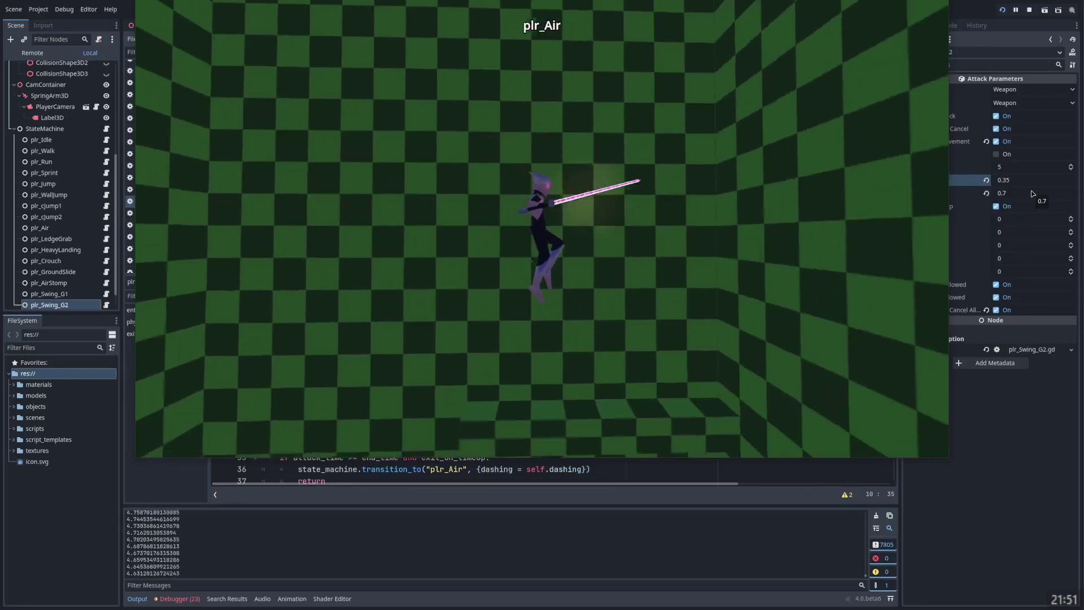
key(space)
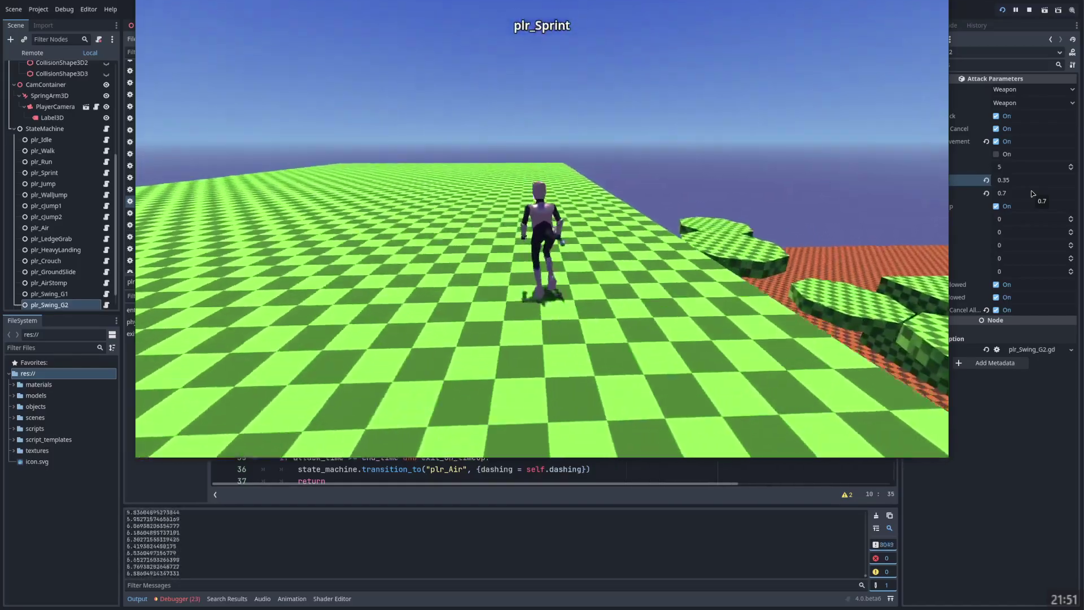
Playtest the two-swing ground sword combo, plr_Swing_G1 and plr_Swing_G2, on top of the green block.
key(j)
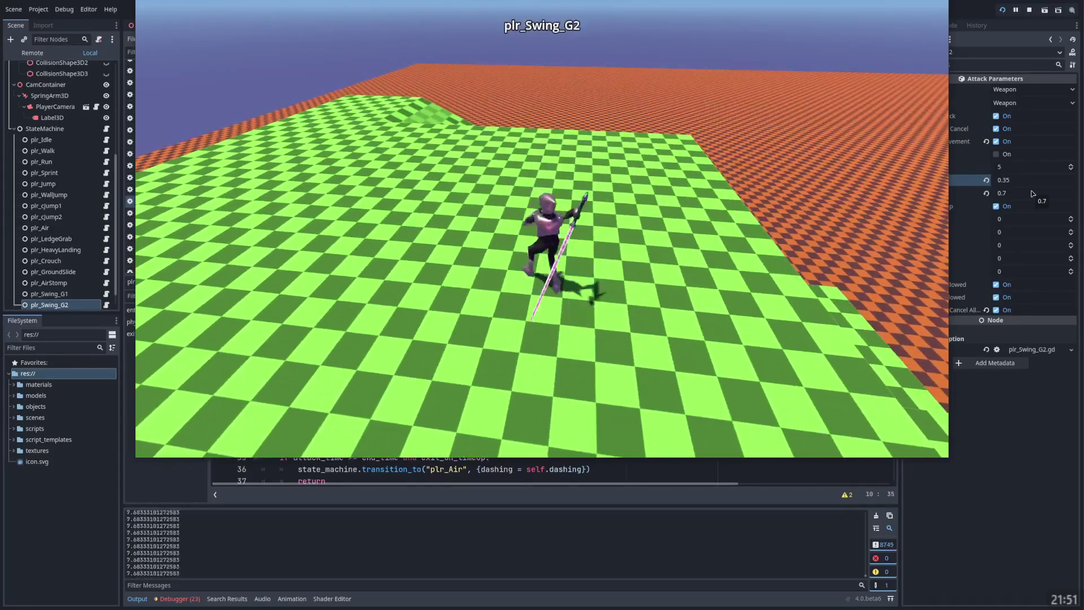
key(ctrl)
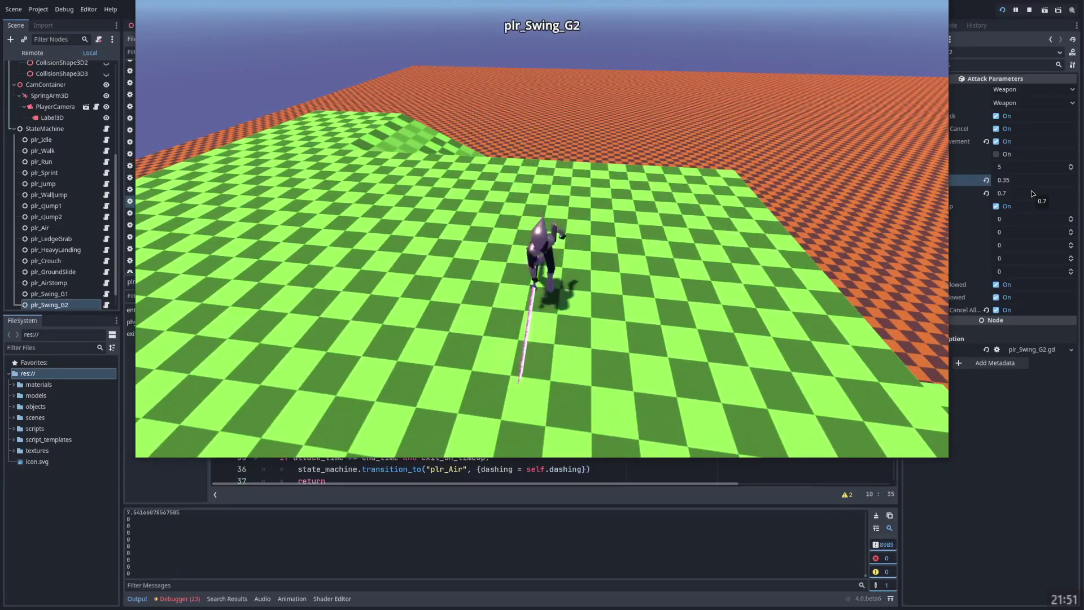
key(ctrl)
key(ctrl)
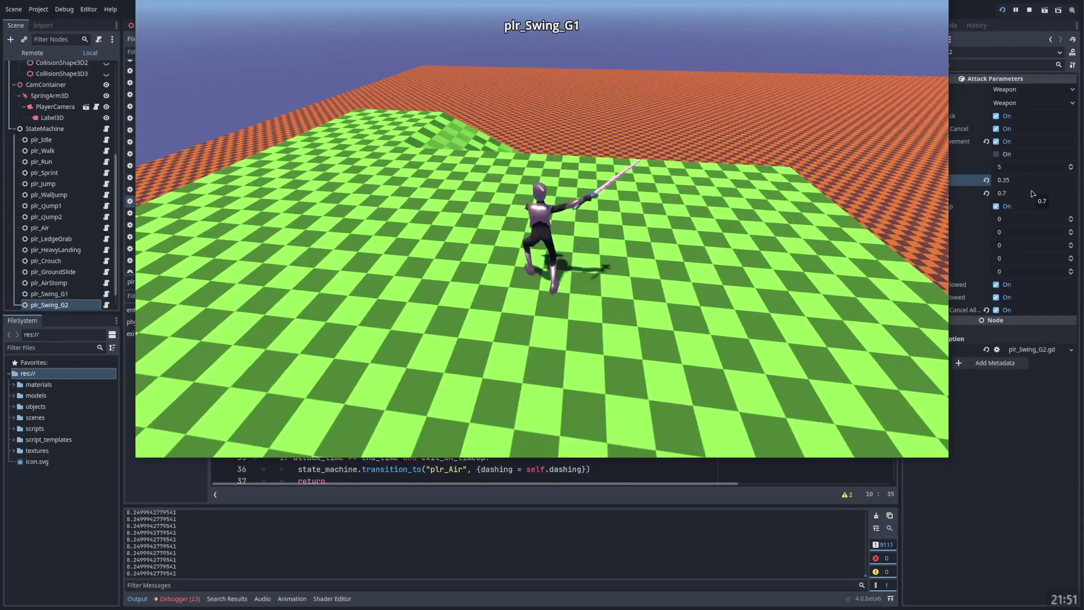
key(ctrl)
key(ctrl)
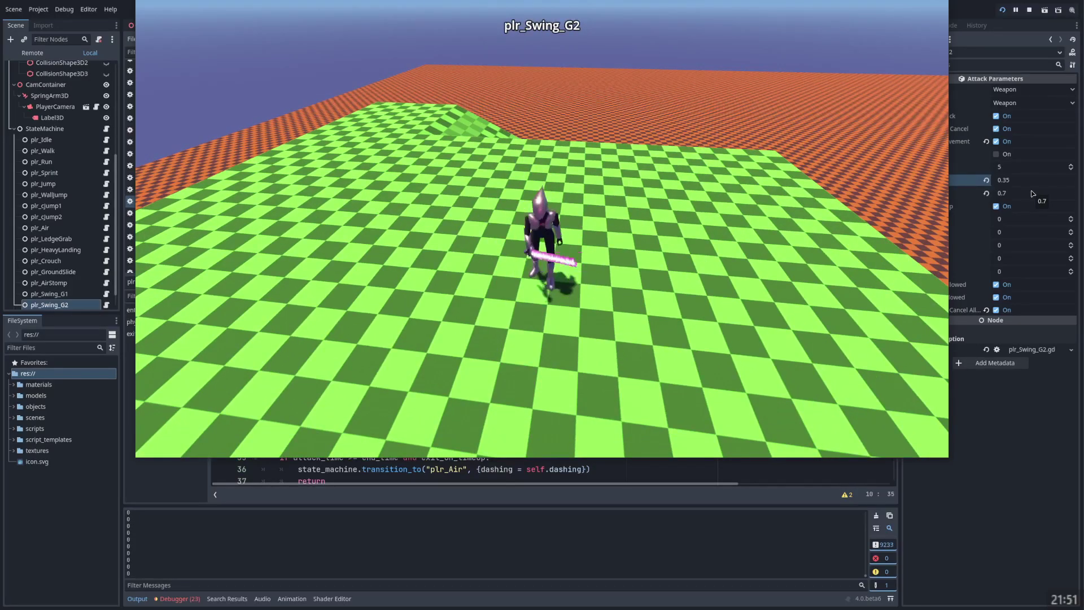
Playtest sprint jumps and ground slides across the green block's top while holding the sword.
key(w)
key(ctrl)
key(space)
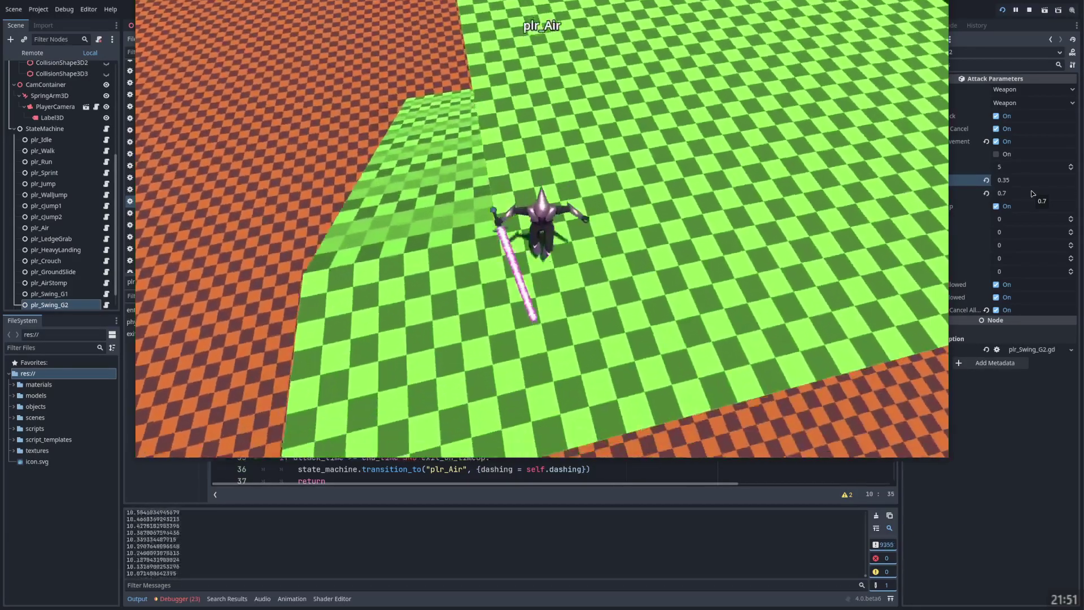
key(ctrl)
key(space)
key(ctrl)
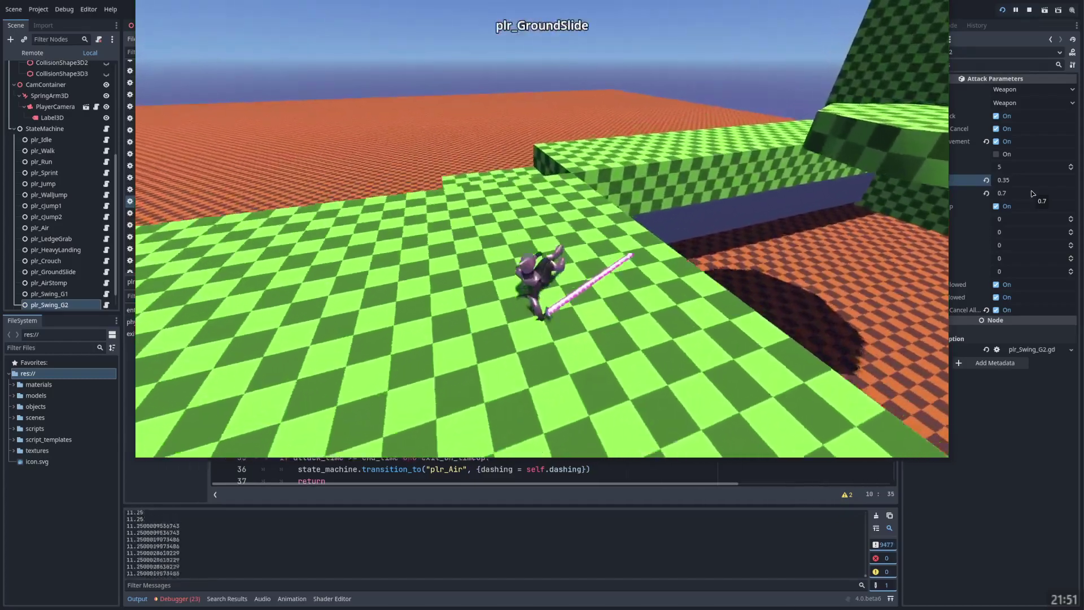
Playtest jumping off the green block with the sword into a heavy landing and jumping again from the orange floor.
key(space)
key(space)
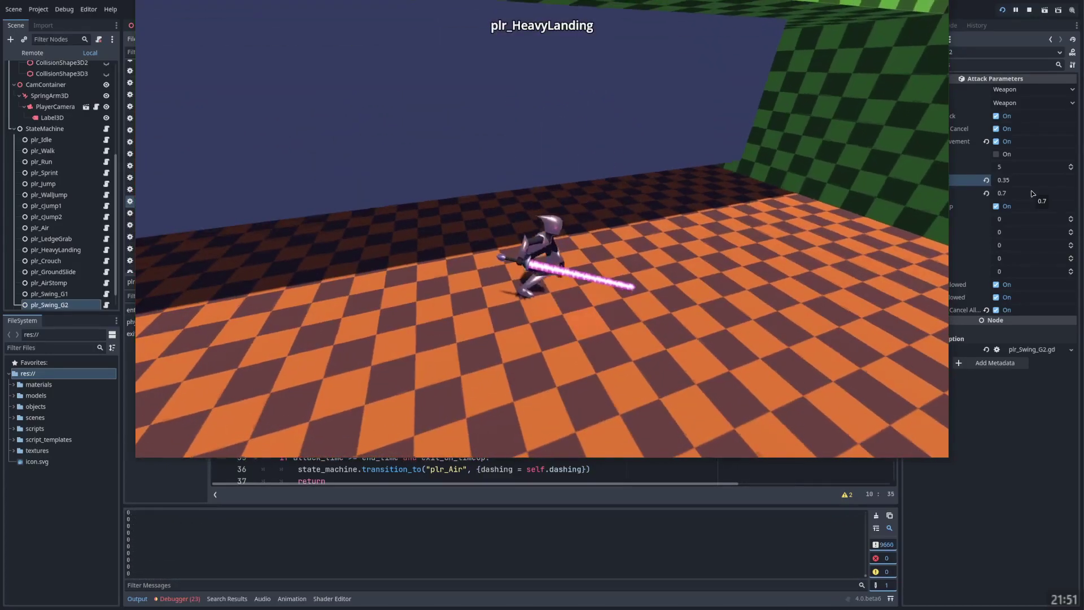
key(ctrl)
key(space)
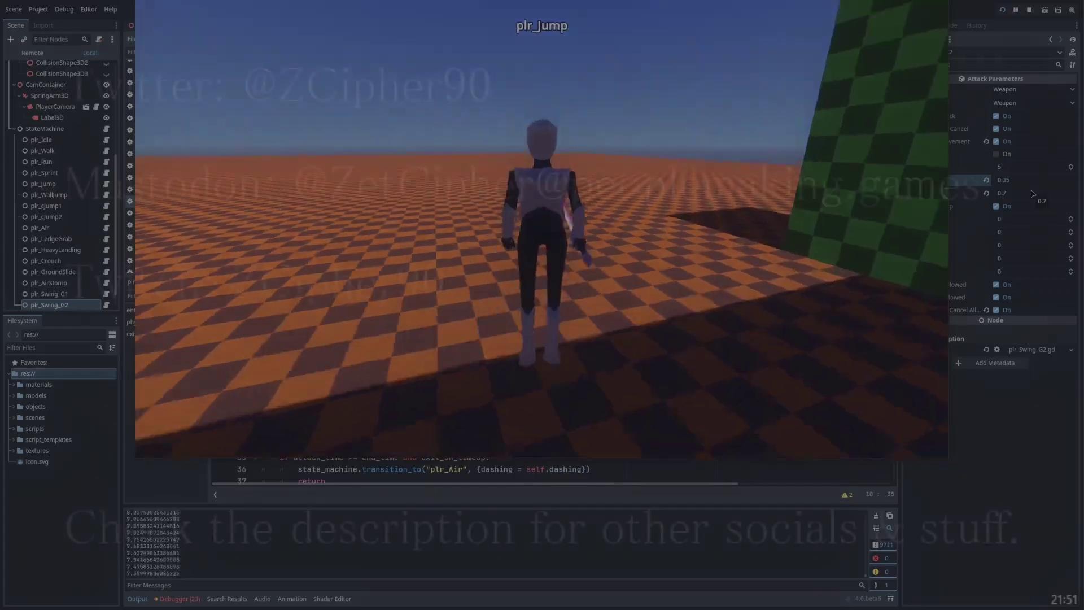